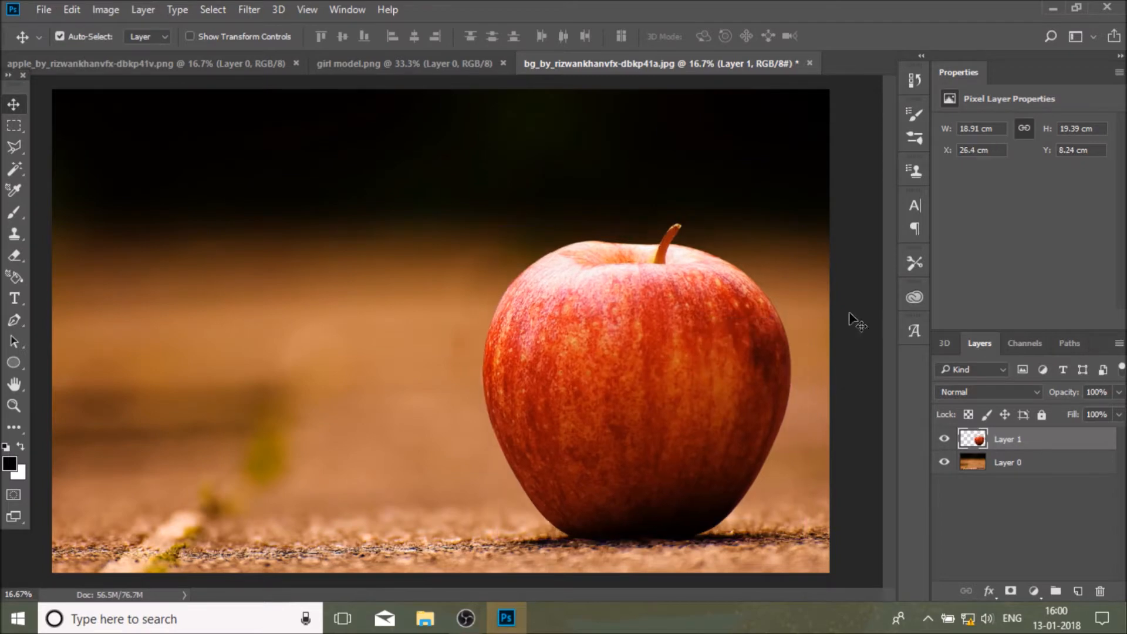
Add a layer mask to the apple layer and mask out its lower edge in black with a soft 55 px brush
{"action": "key", "text": "z"}
{"action": "left_click", "coordinate": [699, 557]}
{"action": "left_click_drag", "start_coordinate": [601, 595], "coordinate": [609, 595]}
{"action": "key", "text": "b"}
{"action": "key", "text": "x"}
{"action": "right_click", "coordinate": [168, 169]}
{"action": "left_click_drag", "start_coordinate": [104, 94], "coordinate": [111, 94]}
{"action": "left_click", "coordinate": [372, 497]}
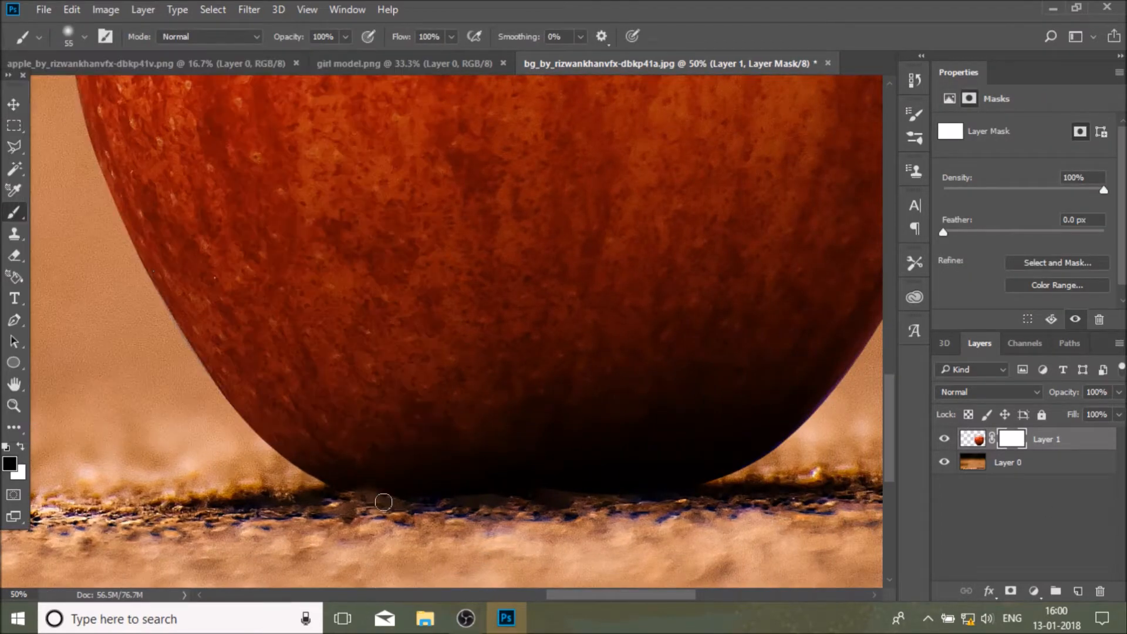
Try masking the right part of the apple's base, undo that stroke, and return to the whole image
{"action": "left_click_drag", "start_coordinate": [701, 477], "coordinate": [733, 496]}
{"action": "left_click", "coordinate": [72, 10]}
{"action": "left_click", "coordinate": [153, 55]}
{"action": "key", "text": "z"}
{"action": "key", "text": "ctrl+0"}
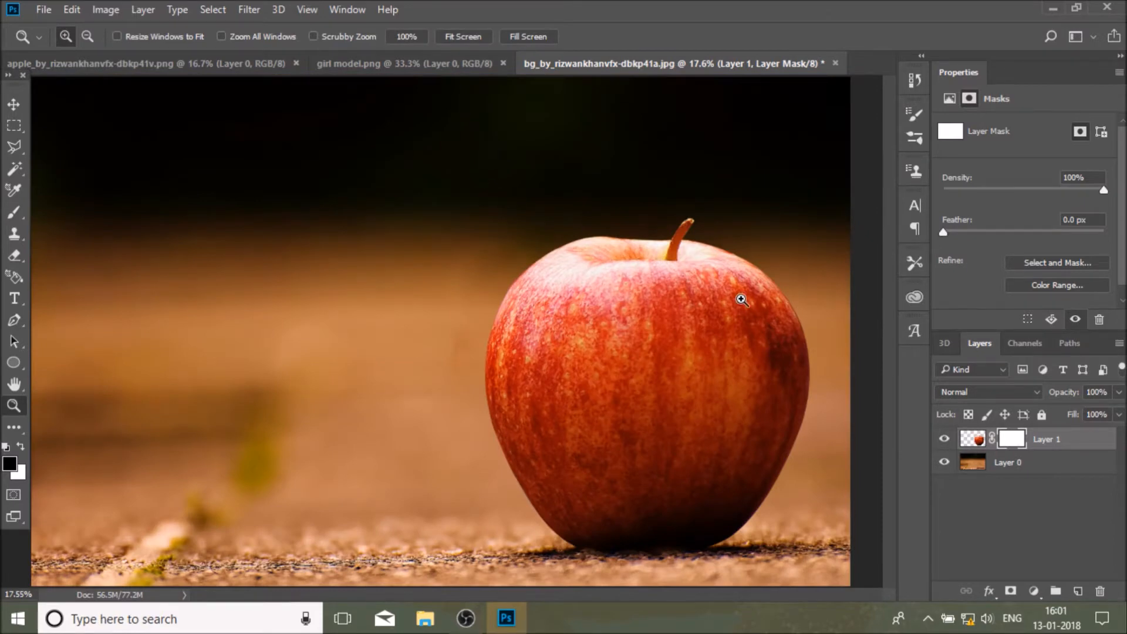
Add a Curves adjustment clipped to the apple layer and raise the RGB curve's midpoint to brighten the apple
{"action": "left_click", "coordinate": [973, 439]}
{"action": "key", "text": "v"}
{"action": "left_click", "coordinate": [1033, 590]}
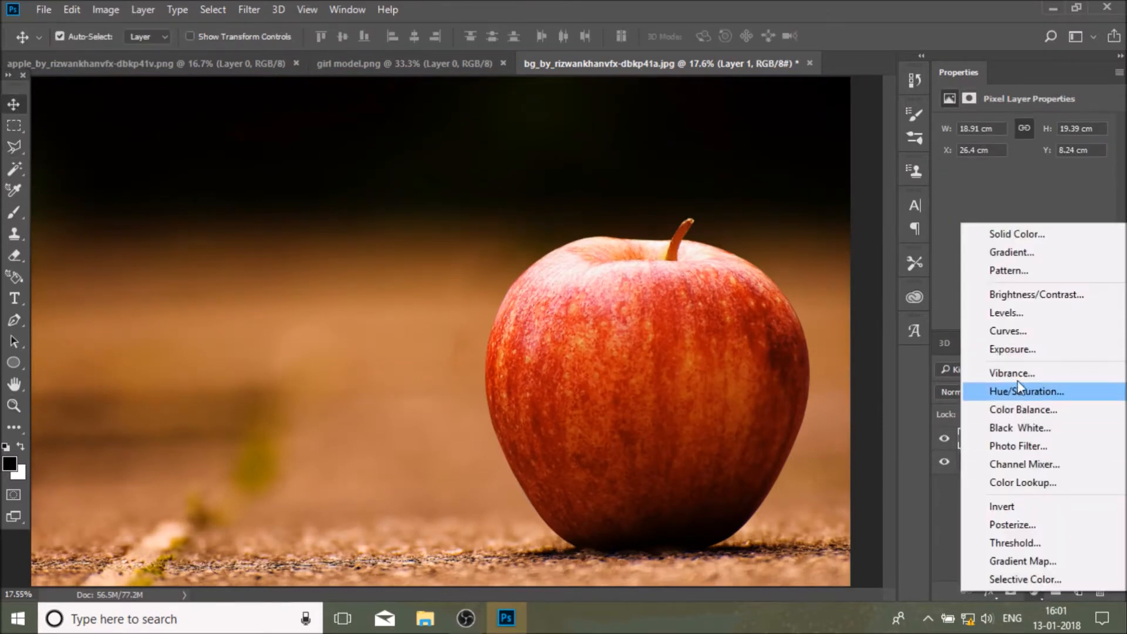
{"action": "left_click", "coordinate": [1008, 331]}
{"action": "left_click", "coordinate": [1037, 225]}
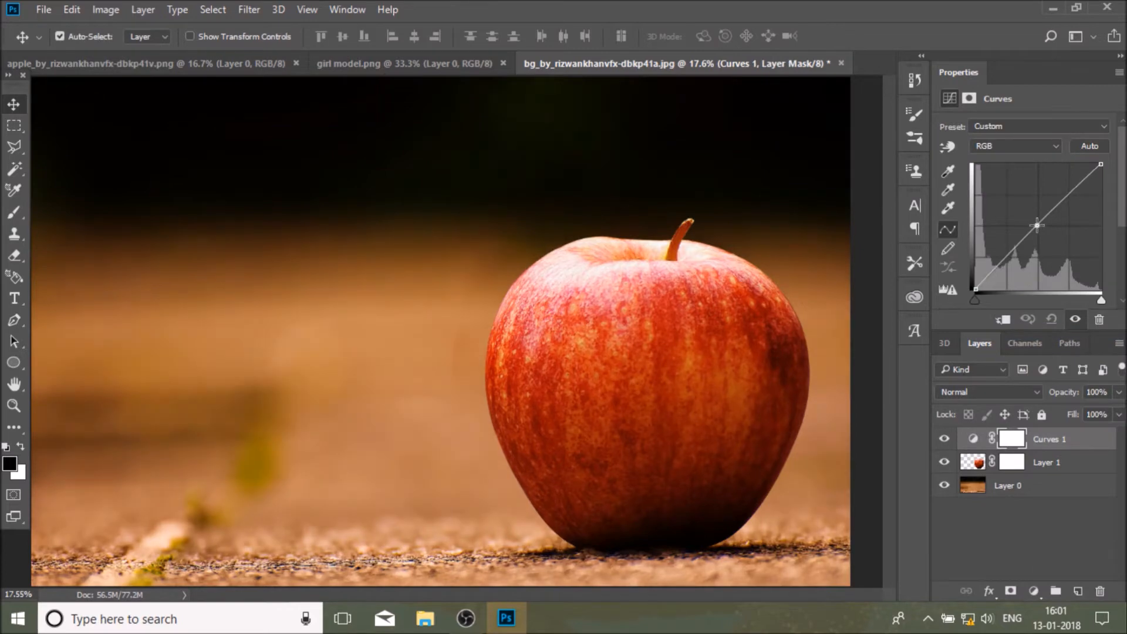
{"action": "left_click", "coordinate": [1003, 319]}
{"action": "left_click_drag", "start_coordinate": [1040, 224], "coordinate": [1028, 223]}
Paint black on the Curves mask over the apple's right side with a soft 2874 px brush to keep it darker
{"action": "left_click", "coordinate": [1019, 446]}
{"action": "left_click", "coordinate": [14, 211]}
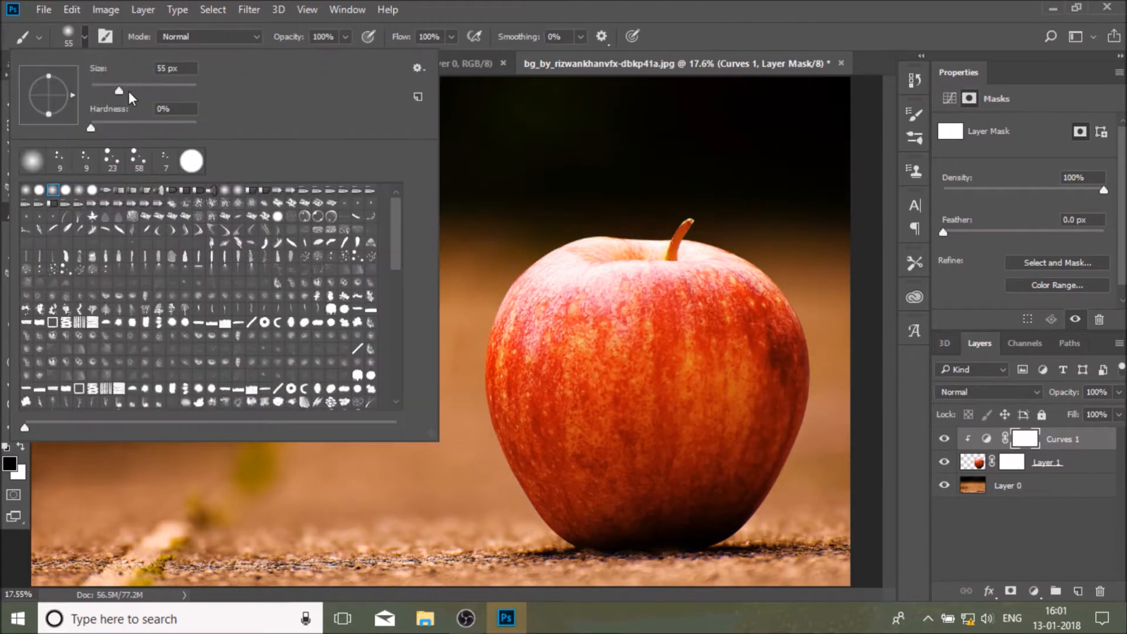
{"action": "left_click_drag", "start_coordinate": [168, 89], "coordinate": [191, 89]}
{"action": "left_click", "coordinate": [769, 335]}
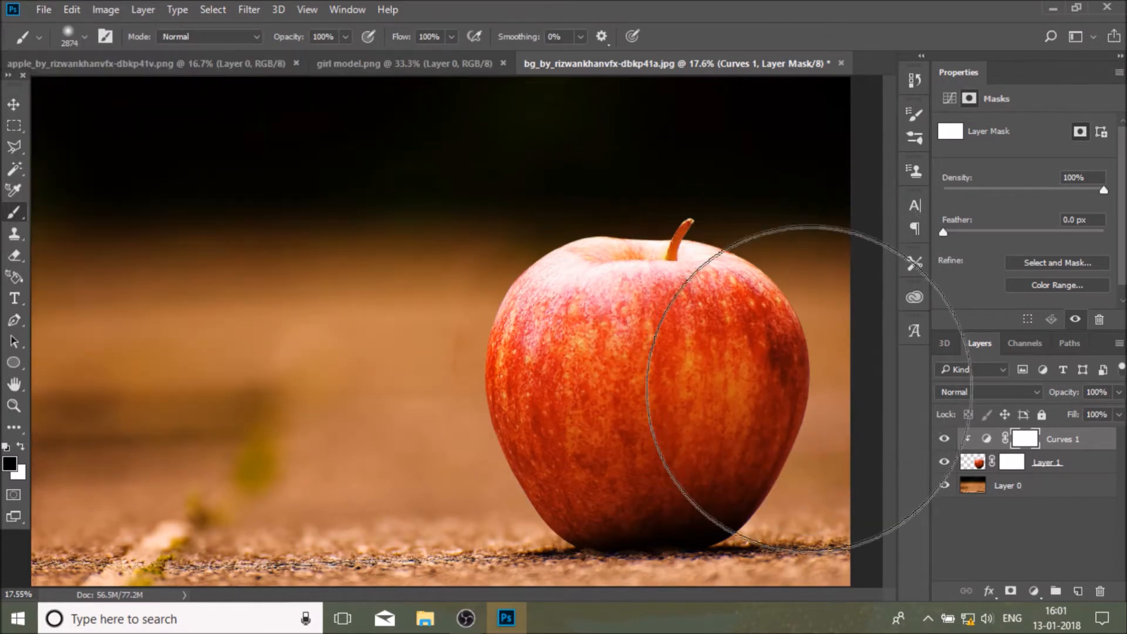
{"action": "left_click_drag", "start_coordinate": [810, 418], "coordinate": [793, 517]}
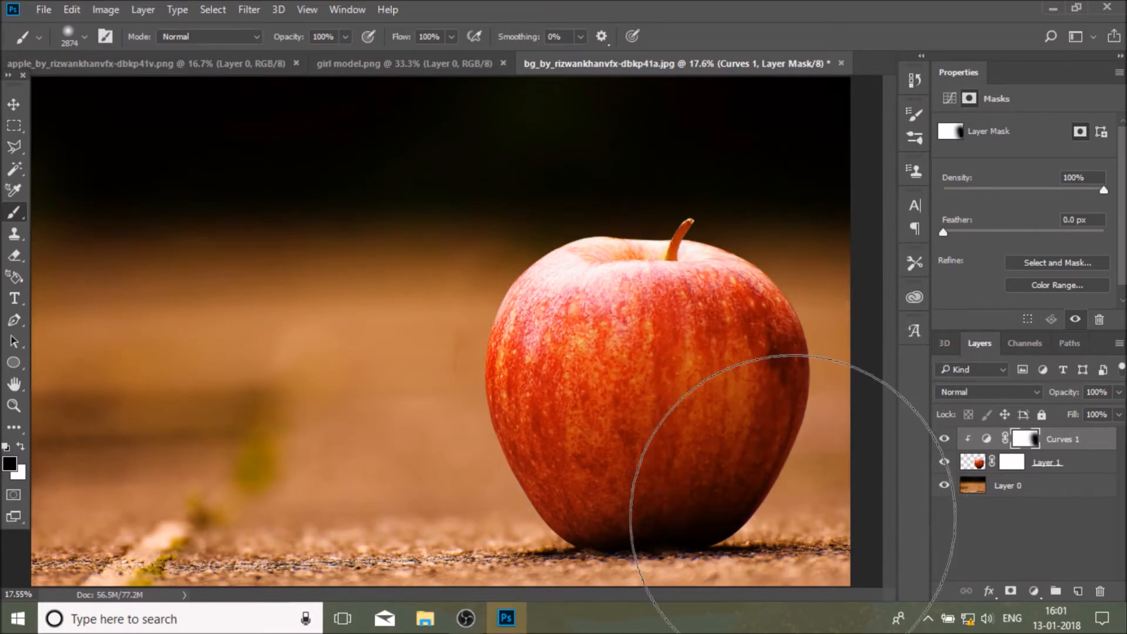
Compare the apple with and without the Curves adjustment
{"action": "left_click", "coordinate": [943, 439]}
{"action": "left_click", "coordinate": [943, 439]}
{"action": "left_click", "coordinate": [944, 439]}
{"action": "left_click", "coordinate": [944, 438]}
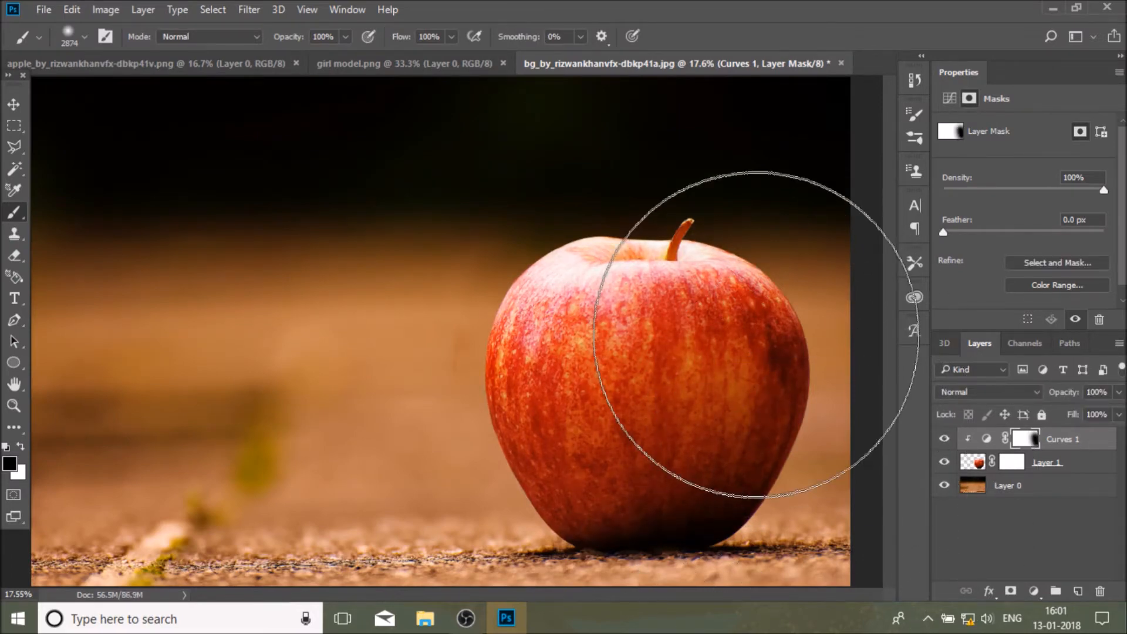
{"action": "left_click", "coordinate": [943, 439]}
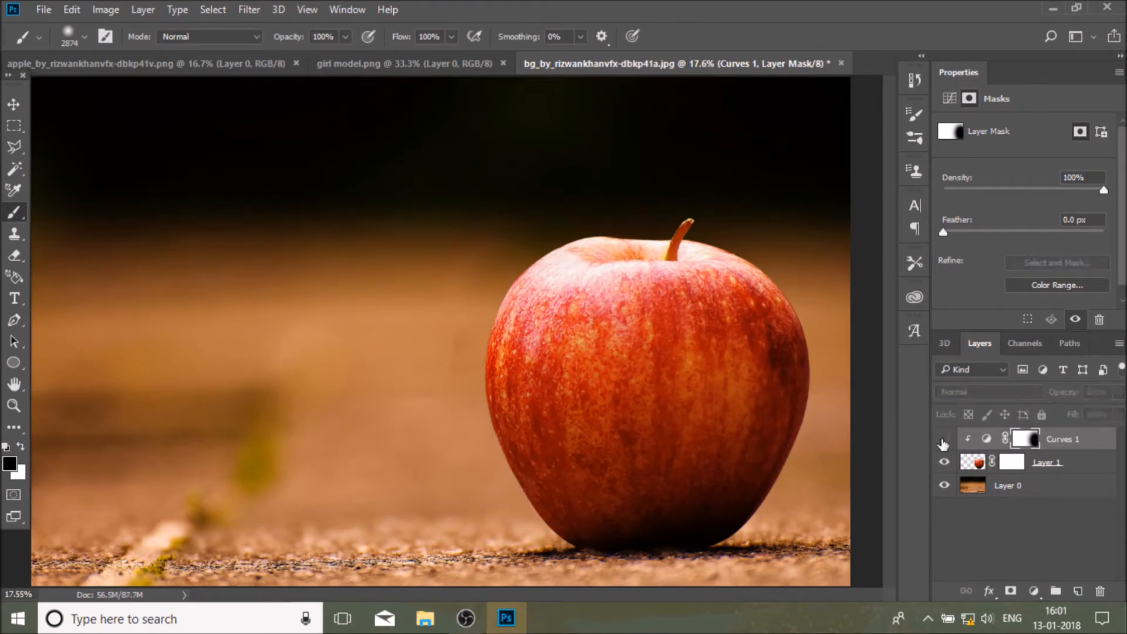
{"action": "left_click", "coordinate": [943, 440]}
{"action": "left_click", "coordinate": [942, 442]}
{"action": "left_click", "coordinate": [943, 442]}
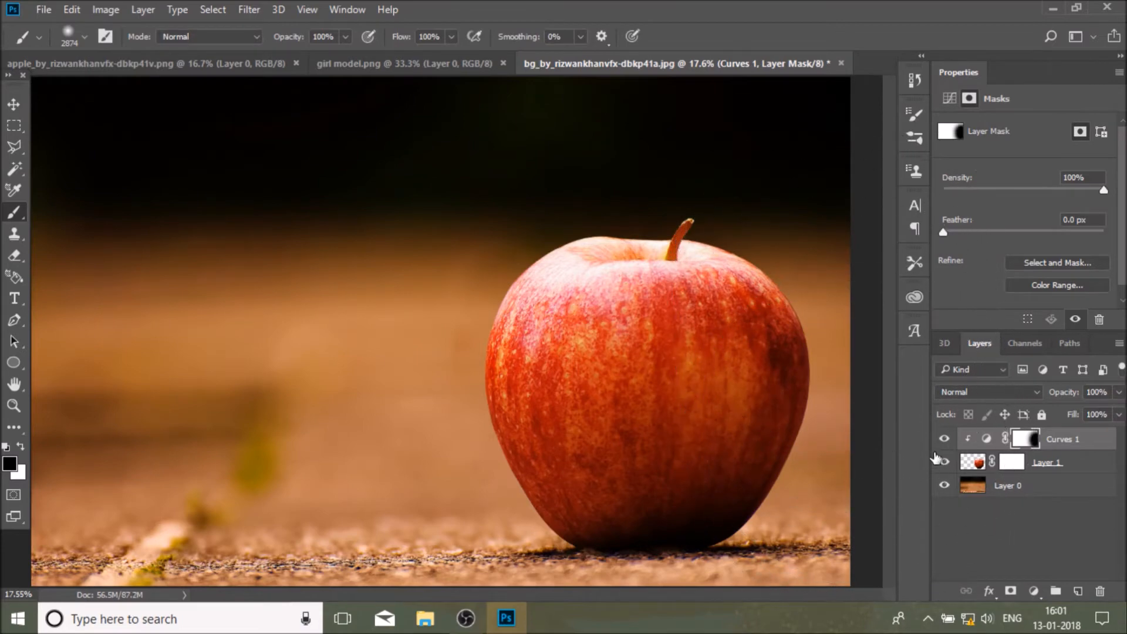
Bring the girl from girl model.png into the apple composition, placing her on the ground beside the apple
{"action": "key", "text": "v"}
{"action": "left_click", "coordinate": [388, 63]}
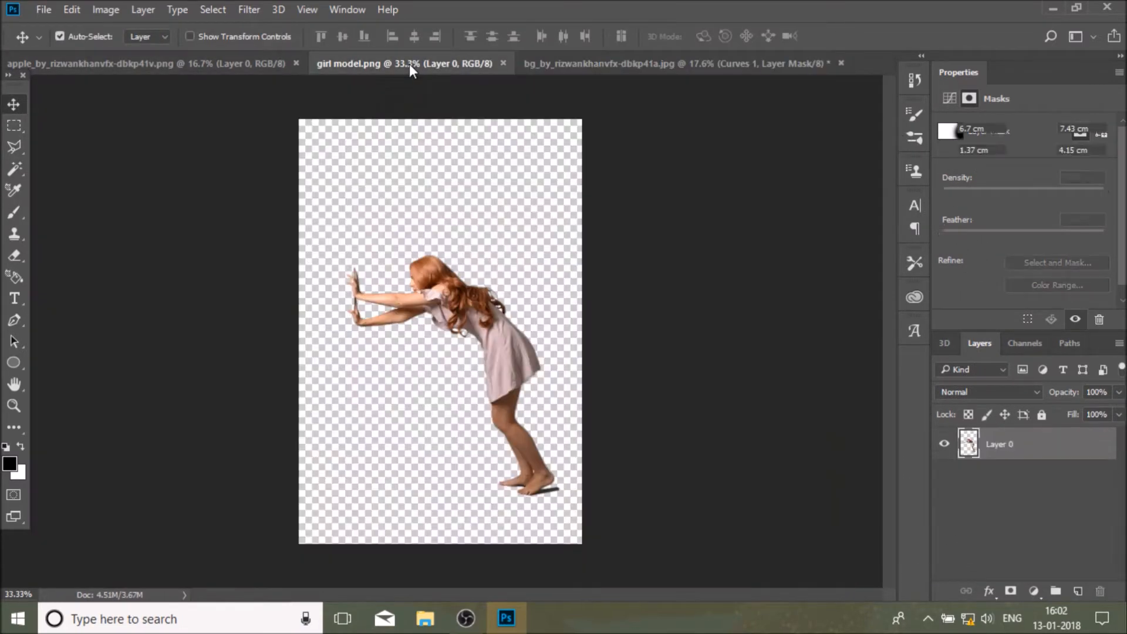
{"action": "left_click_drag", "start_coordinate": [465, 325], "coordinate": [416, 480]}
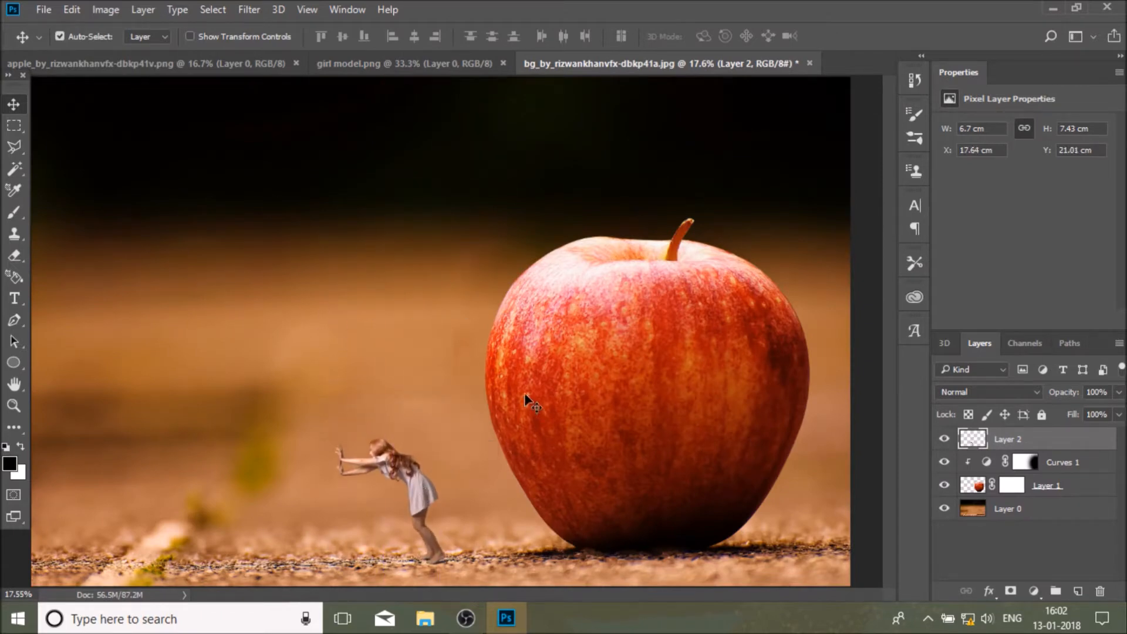
Enlarge the girl to about 7.8 by 10.3 cm, mirrored horizontally, with her hands against the apple's left side
{"action": "key", "text": "ctrl+t"}
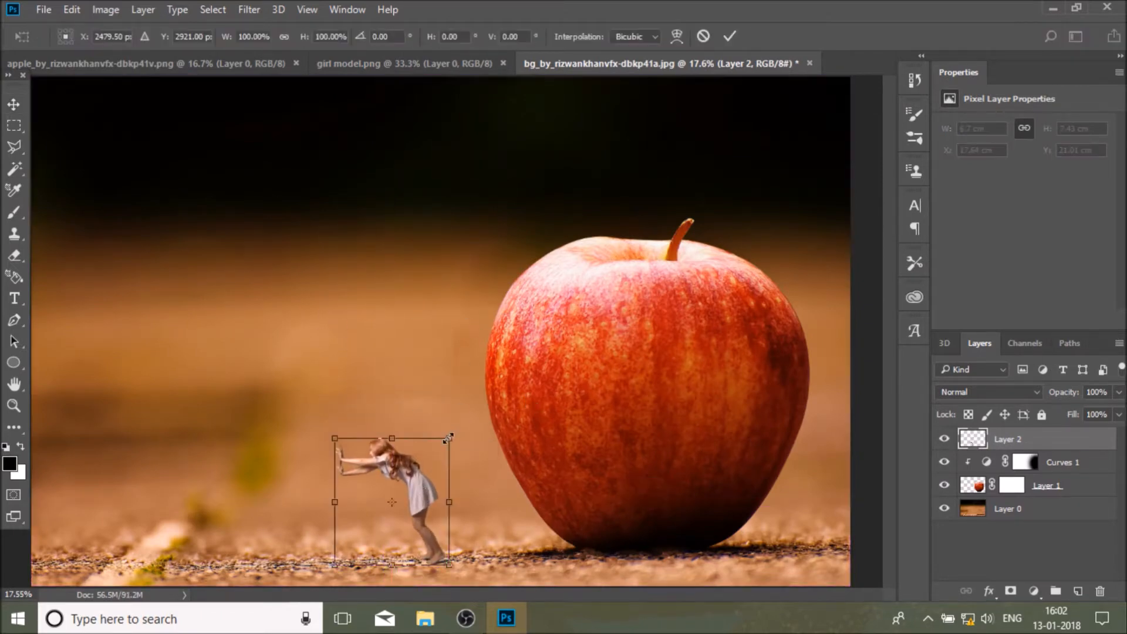
{"action": "left_click_drag", "start_coordinate": [449, 438], "coordinate": [462, 414]}
{"action": "left_click_drag", "start_coordinate": [462, 460], "coordinate": [432, 467]}
{"action": "right_click", "coordinate": [403, 449]}
{"action": "left_click", "coordinate": [439, 418]}
{"action": "left_click_drag", "start_coordinate": [401, 411], "coordinate": [440, 411]}
{"action": "left_click_drag", "start_coordinate": [534, 395], "coordinate": [523, 385]}
{"action": "left_click_drag", "start_coordinate": [393, 466], "coordinate": [395, 460]}
{"action": "left_click", "coordinate": [730, 36]}
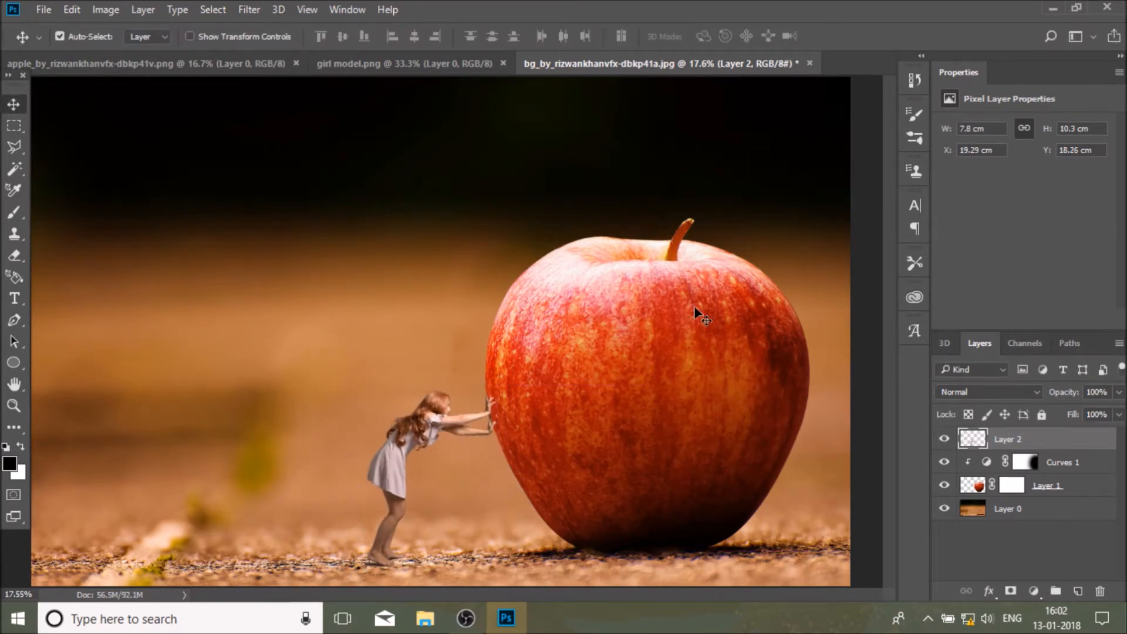
Fine-tune the girl's transform at close range so her palms rest on the apple's edge
{"action": "left_click", "coordinate": [13, 405]}
{"action": "left_click_drag", "start_coordinate": [508, 401], "coordinate": [447, 407]}
{"action": "left_click", "coordinate": [507, 401]}
{"action": "left_click", "coordinate": [14, 104]}
{"action": "key", "text": "ctrl+t"}
{"action": "left_click_drag", "start_coordinate": [707, 360], "coordinate": [706, 356]}
{"action": "left_click_drag", "start_coordinate": [469, 387], "coordinate": [457, 355]}
{"action": "left_click", "coordinate": [730, 36]}
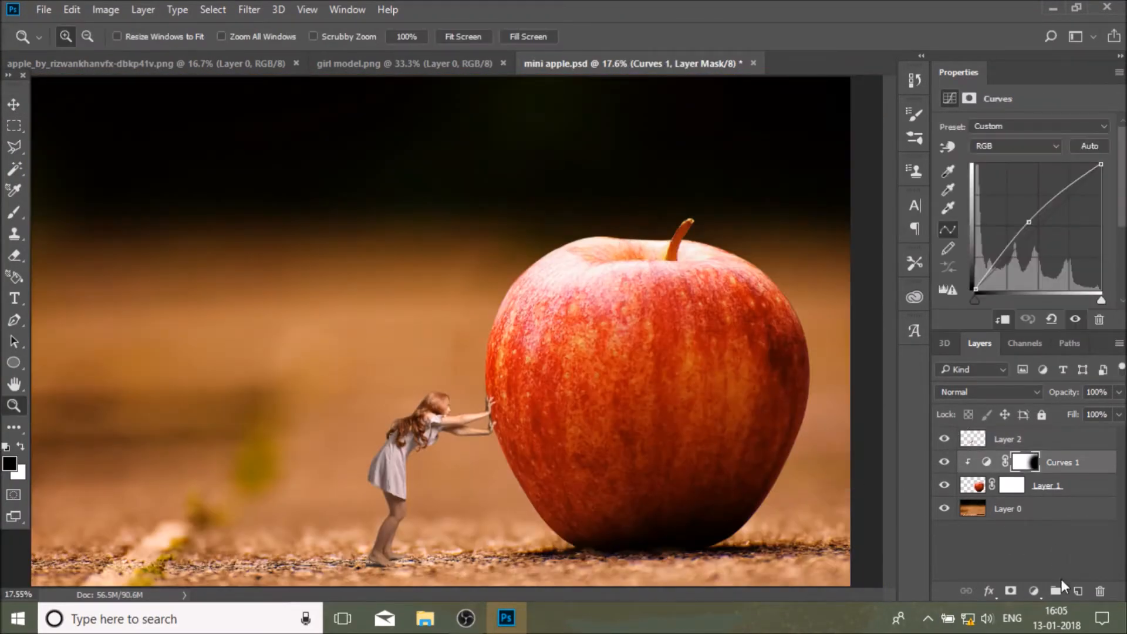
On a new layer beneath the girl, paint black shadows around her upper hand's fingers with a 12 px brush at 78% opacity and 54% flow
{"action": "left_click", "coordinate": [1077, 591]}
{"action": "left_click", "coordinate": [499, 403]}
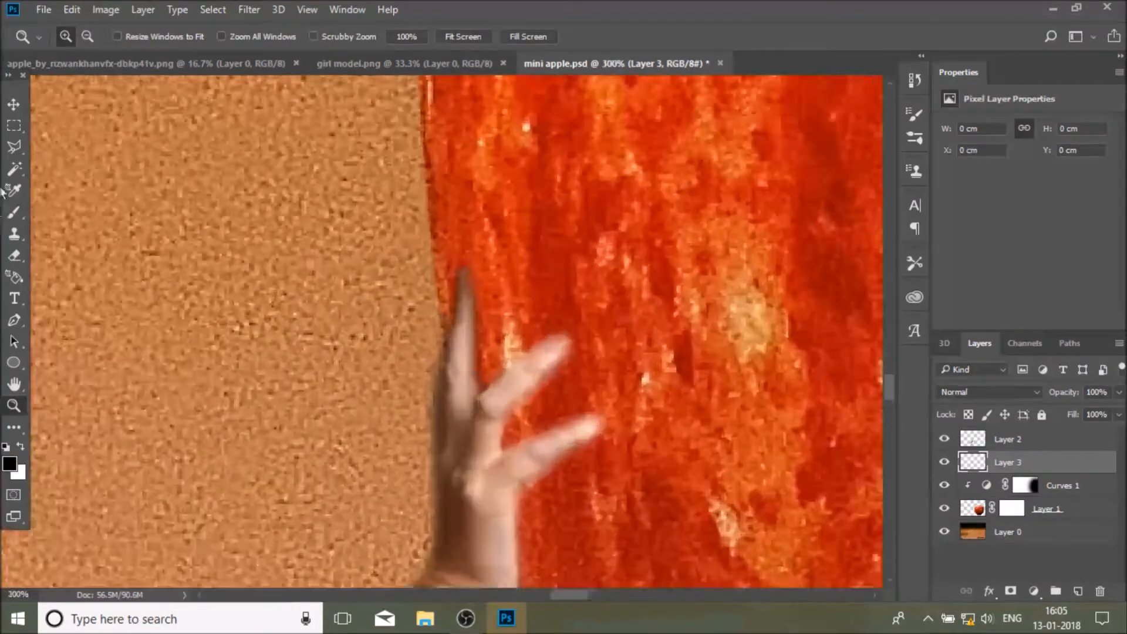
{"action": "left_click", "coordinate": [14, 213]}
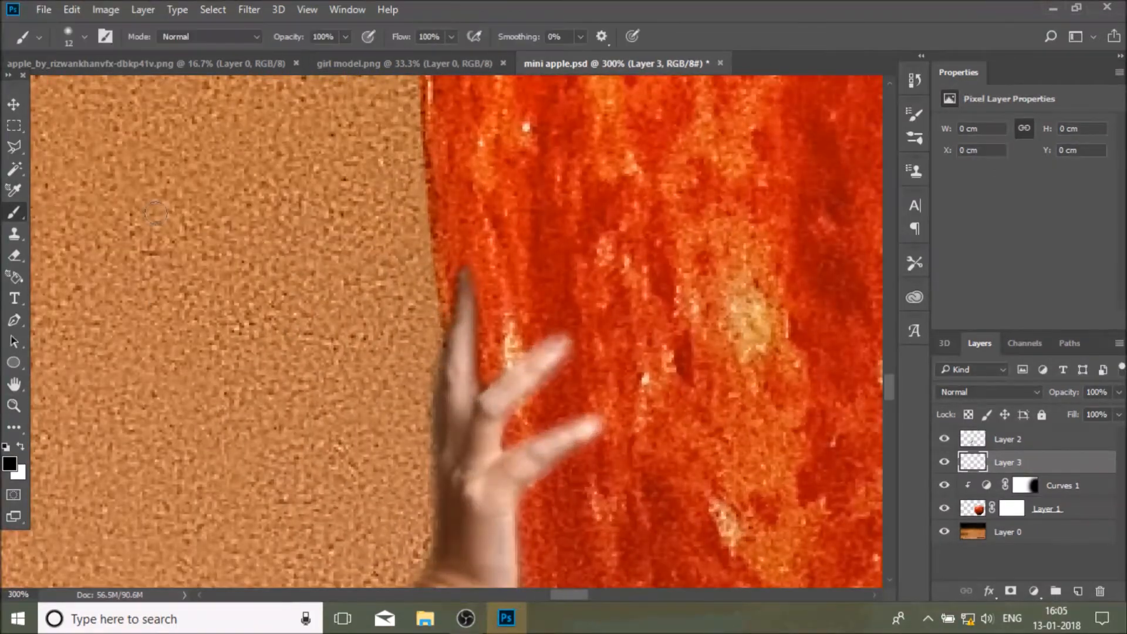
{"action": "left_click", "coordinate": [450, 37]}
{"action": "left_click", "coordinate": [345, 36]}
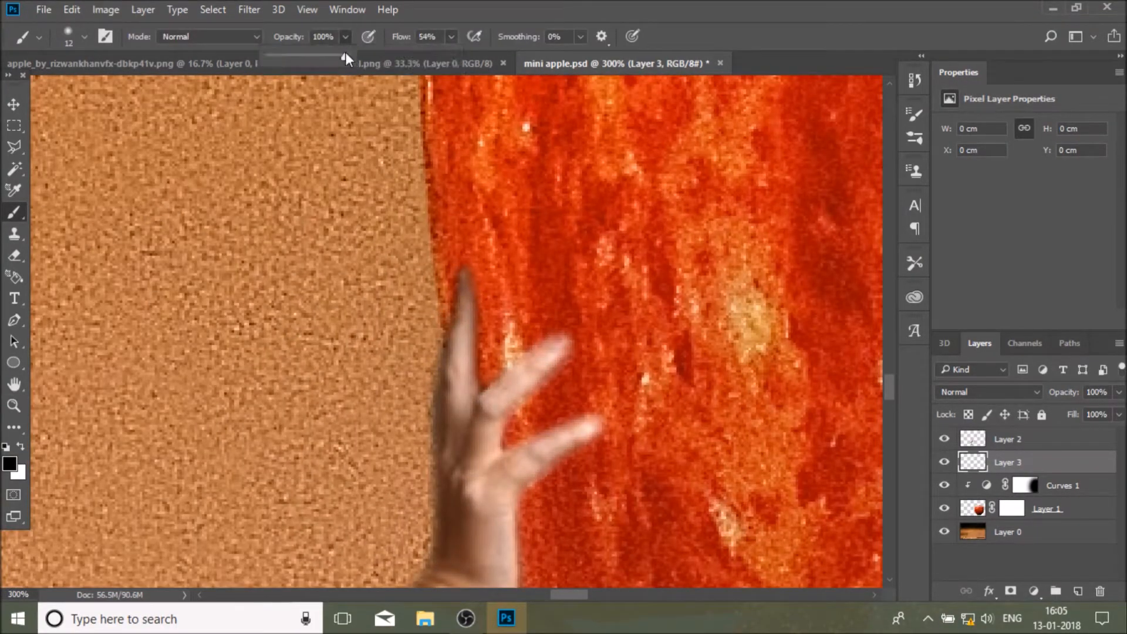
{"action": "left_click_drag", "start_coordinate": [466, 286], "coordinate": [480, 385]}
{"action": "left_click_drag", "start_coordinate": [561, 360], "coordinate": [497, 441]}
{"action": "mouse_move", "coordinate": [582, 448]}
{"action": "left_mouse_down"}
{"action": "mouse_move", "coordinate": [536, 480]}
{"action": "mouse_move", "coordinate": [514, 536]}
{"action": "left_mouse_up"}
Paint the contact shadow under the upper wrist and around the lower hand where they touch the apple
{"action": "scroll", "coordinate": [574, 456], "scroll_direction": "down", "scroll_amount": 3}
{"action": "scroll", "coordinate": [575, 456], "scroll_direction": "down", "scroll_amount": 4}
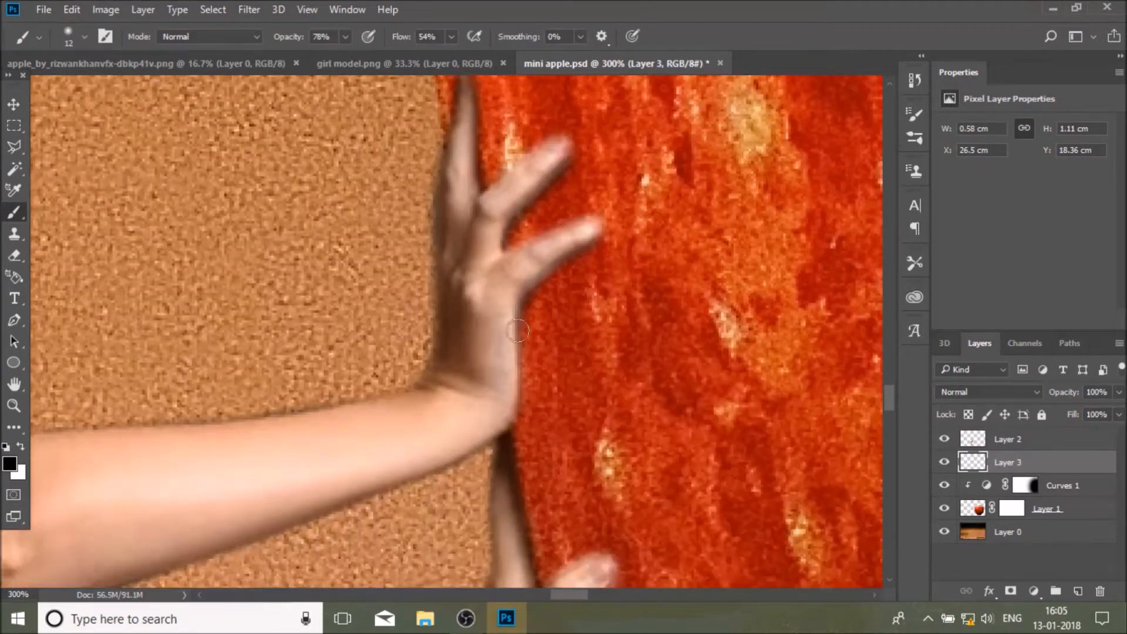
{"action": "left_click_drag", "start_coordinate": [509, 418], "coordinate": [508, 435]}
{"action": "scroll", "coordinate": [508, 434], "scroll_direction": "down", "scroll_amount": 9}
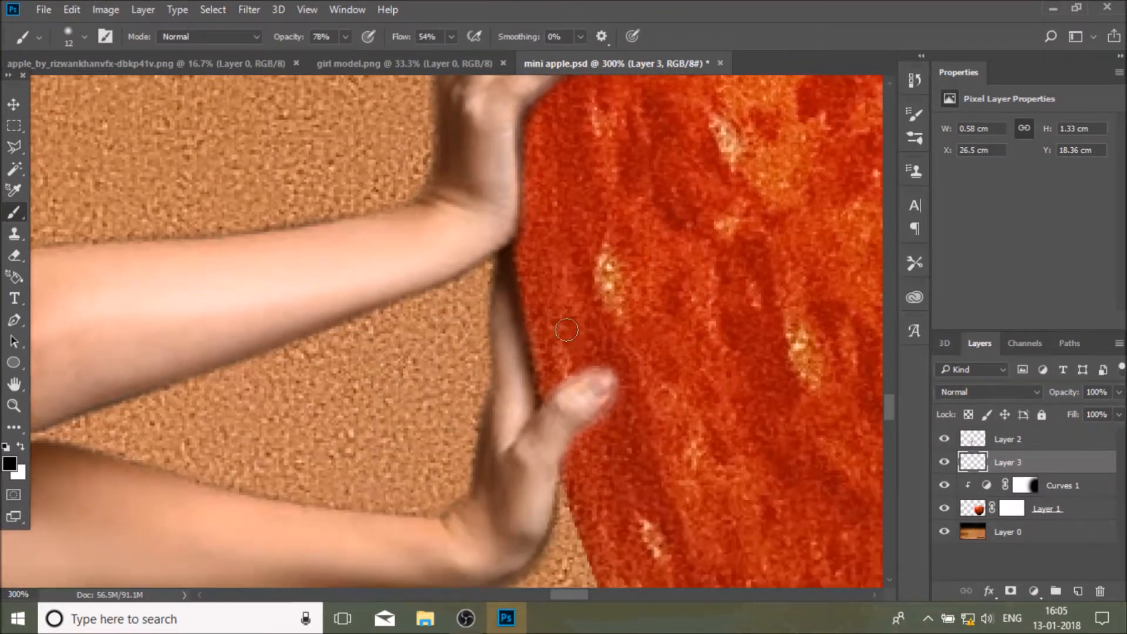
{"action": "mouse_move", "coordinate": [611, 333]}
{"action": "left_mouse_down"}
{"action": "mouse_move", "coordinate": [555, 384]}
{"action": "mouse_move", "coordinate": [531, 432]}
{"action": "left_mouse_up"}
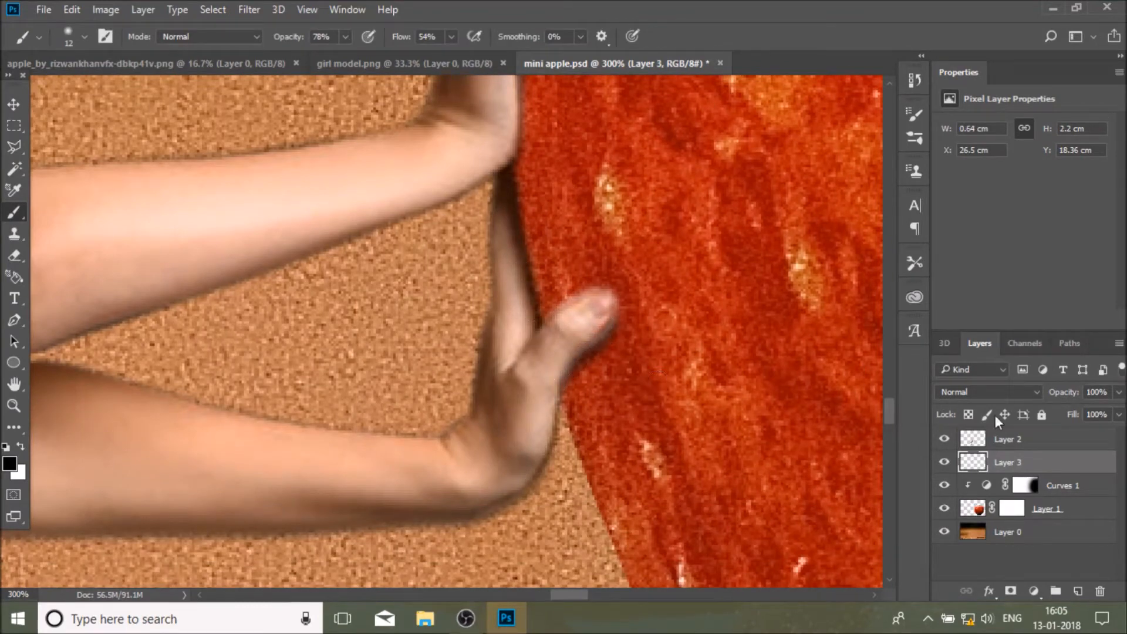
Lower Layer 3's opacity to 82% and add a layer mask to it
{"action": "left_click", "coordinate": [1117, 399]}
{"action": "left_click_drag", "start_coordinate": [1116, 415], "coordinate": [1100, 414]}
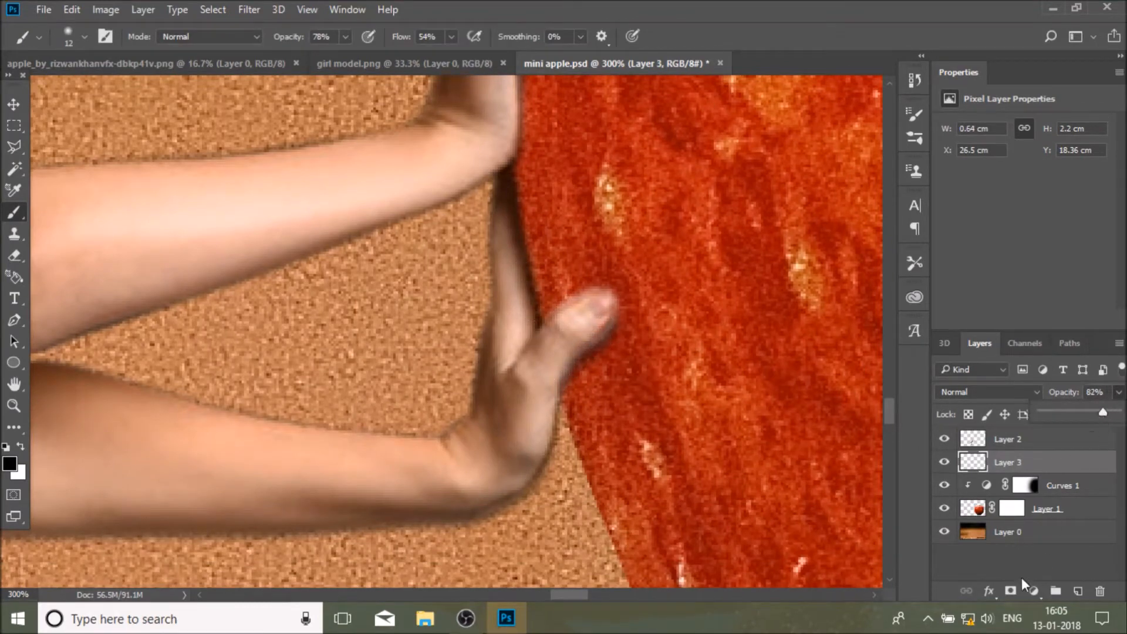
{"action": "left_click", "coordinate": [1010, 591]}
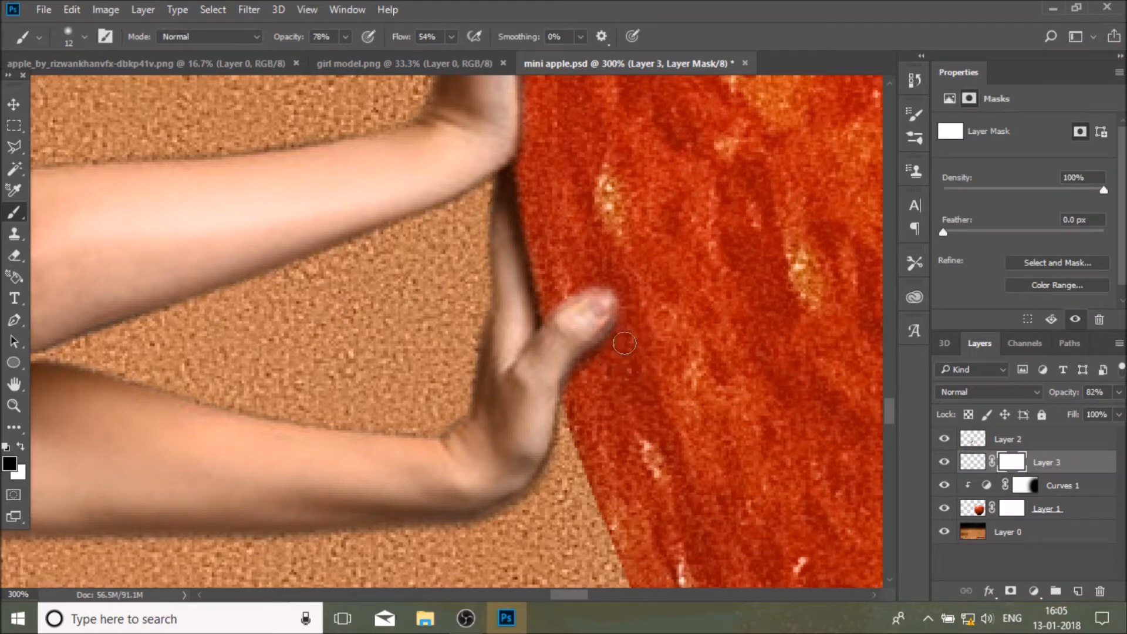
Compare the hands with and without the contact shadow, both close up and in the whole image
{"action": "left_click", "coordinate": [943, 463]}
{"action": "left_click", "coordinate": [944, 463]}
{"action": "left_click", "coordinate": [944, 463]}
{"action": "left_click", "coordinate": [944, 463]}
{"action": "left_click", "coordinate": [13, 405]}
{"action": "left_click", "coordinate": [463, 37]}
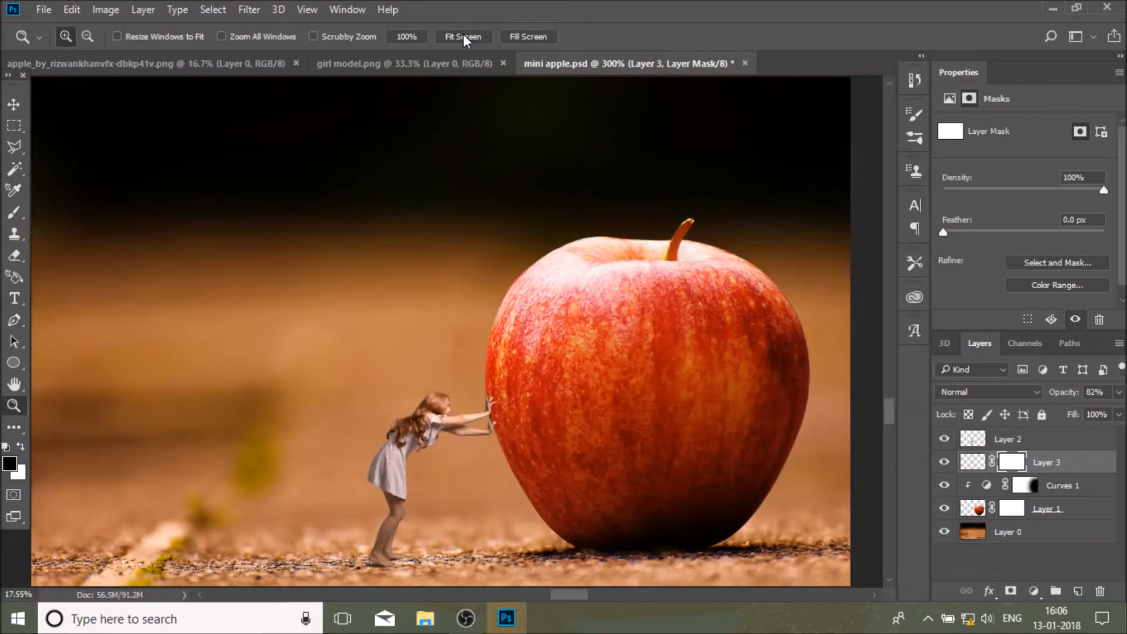
{"action": "left_click", "coordinate": [470, 422]}
{"action": "left_click", "coordinate": [470, 422]}
{"action": "left_click", "coordinate": [470, 422]}
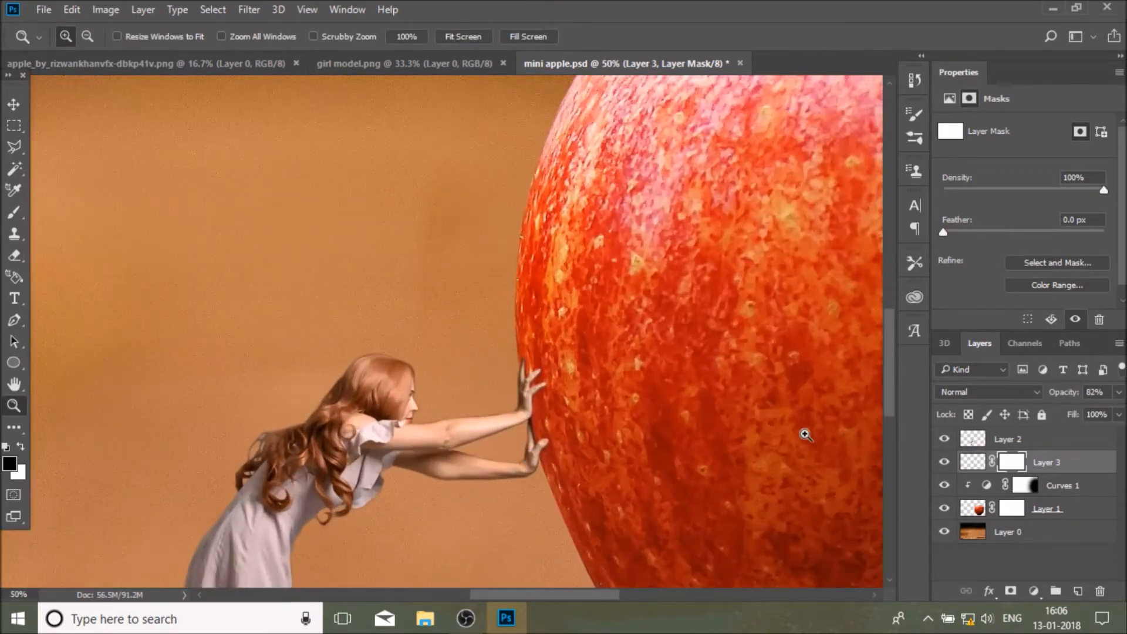
{"action": "left_click", "coordinate": [939, 463]}
Add a new layer above the hand shadow and clip both layers to the apple
{"action": "left_click", "coordinate": [1077, 591]}
{"action": "right_click", "coordinate": [1009, 462]}
{"action": "left_click", "coordinate": [732, 382]}
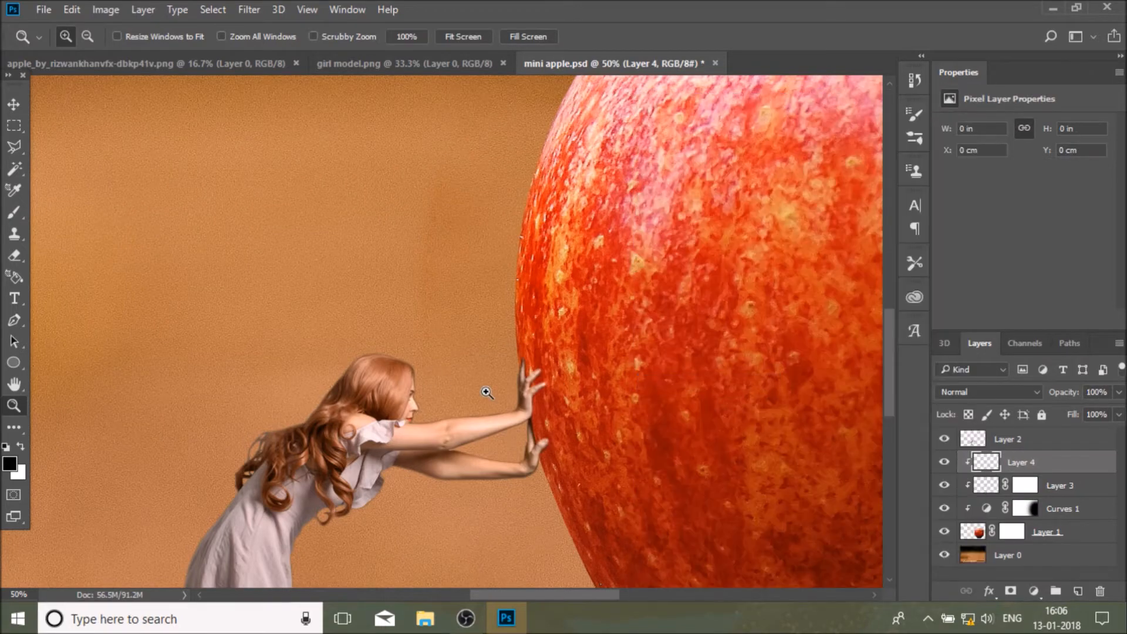
Paint a wider soft black shadow on the apple beside the hands with a 64 px brush, redoing the first stroke
{"action": "scroll", "coordinate": [587, 405], "scroll_direction": "up", "scroll_amount": 3}
{"action": "key", "text": "b"}
{"action": "right_click", "coordinate": [146, 141]}
{"action": "left_click_drag", "start_coordinate": [95, 86], "coordinate": [106, 87]}
{"action": "left_click", "coordinate": [708, 7]}
{"action": "mouse_move", "coordinate": [437, 271]}
{"action": "left_mouse_down"}
{"action": "mouse_move", "coordinate": [435, 460]}
{"action": "mouse_move", "coordinate": [420, 411]}
{"action": "left_mouse_up"}
{"action": "left_click", "coordinate": [72, 9]}
{"action": "left_click", "coordinate": [106, 36]}
{"action": "left_click_drag", "start_coordinate": [411, 246], "coordinate": [434, 496]}
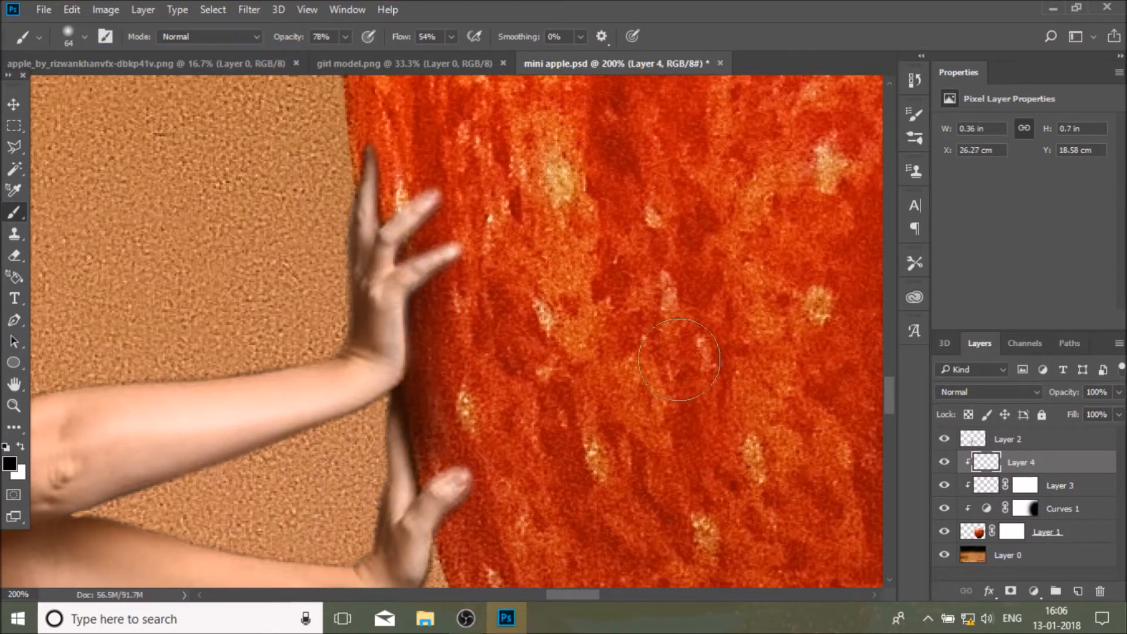
Lower Layer 4's opacity to 66%, compare the shadow on and off, and add a layer mask to it
{"action": "left_click", "coordinate": [1118, 413]}
{"action": "left_click", "coordinate": [946, 463]}
{"action": "left_click", "coordinate": [946, 463]}
{"action": "left_click", "coordinate": [946, 463]}
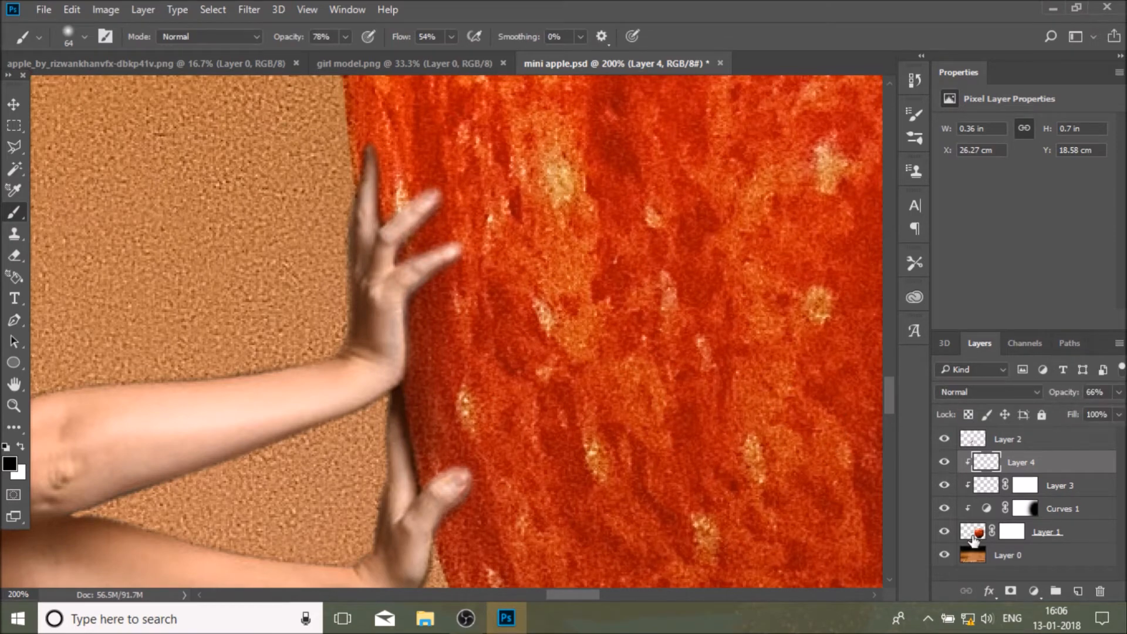
{"action": "left_click", "coordinate": [1010, 591]}
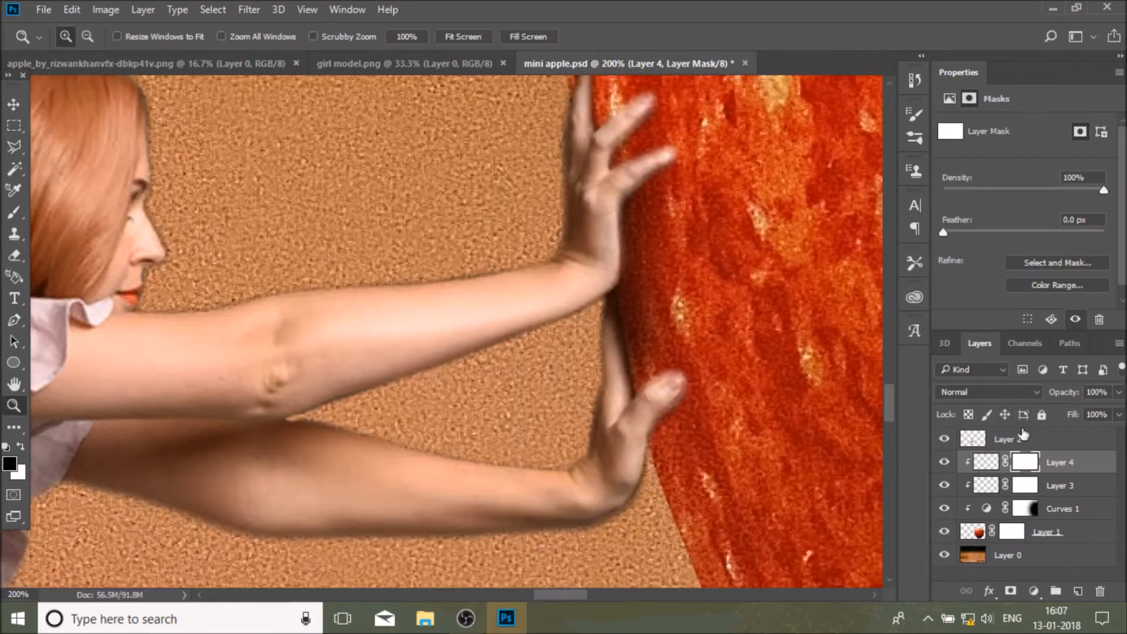
Trace the edge of the girl's upper hand and arm on Layer 2 with the Polygonal Lasso
{"action": "left_click", "coordinate": [1024, 439]}
{"action": "scroll", "coordinate": [453, 327], "scroll_direction": "up", "scroll_amount": 3}
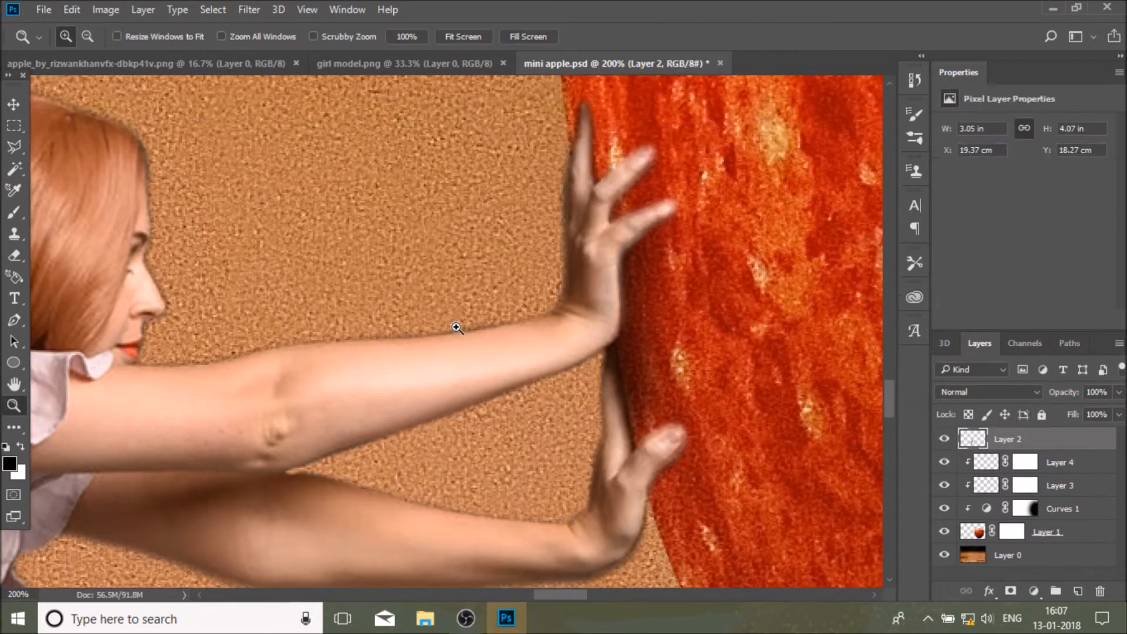
{"action": "key", "text": "l"}
{"action": "left_click_drag", "start_coordinate": [570, 212], "coordinate": [567, 334]}
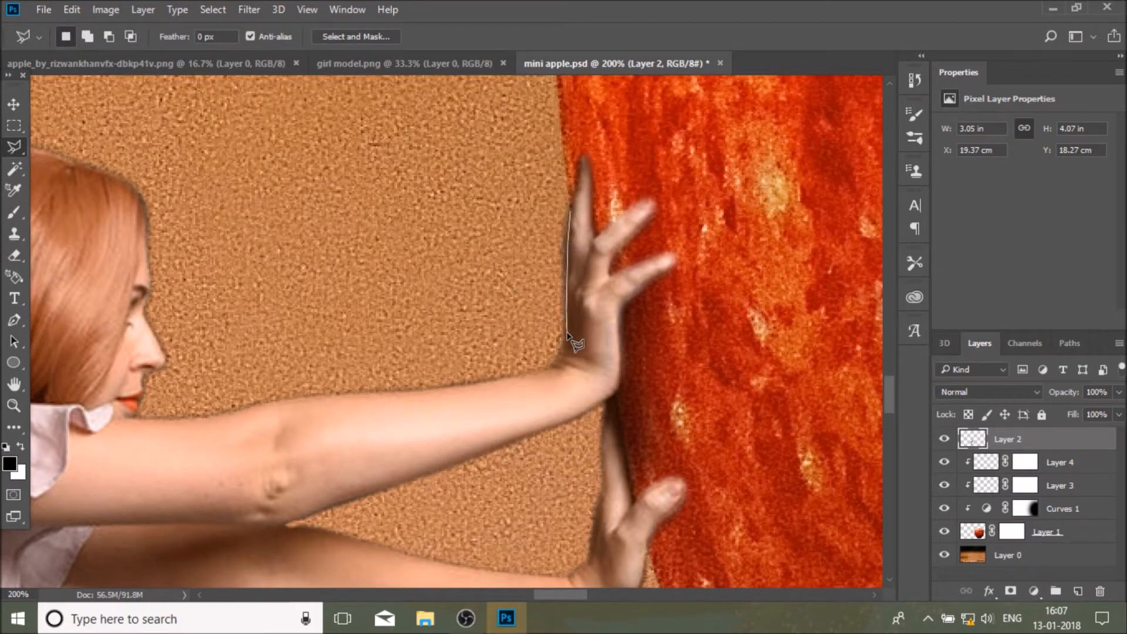
{"action": "left_click_drag", "start_coordinate": [541, 372], "coordinate": [414, 395]}
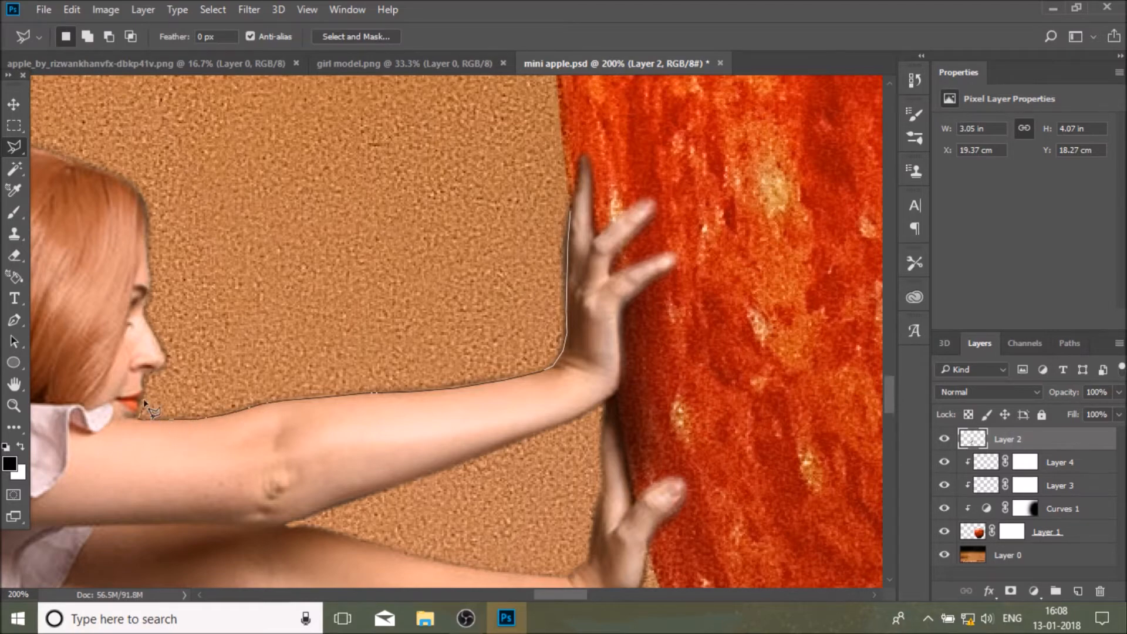
Continue the Polygonal Lasso outline around the girl's face, head and hair to trim the dark edge fringe
{"action": "mouse_move", "coordinate": [153, 326]}
{"action": "left_mouse_down"}
{"action": "mouse_move", "coordinate": [199, 289]}
{"action": "mouse_move", "coordinate": [142, 311]}
{"action": "mouse_move", "coordinate": [154, 290]}
{"action": "left_mouse_up"}
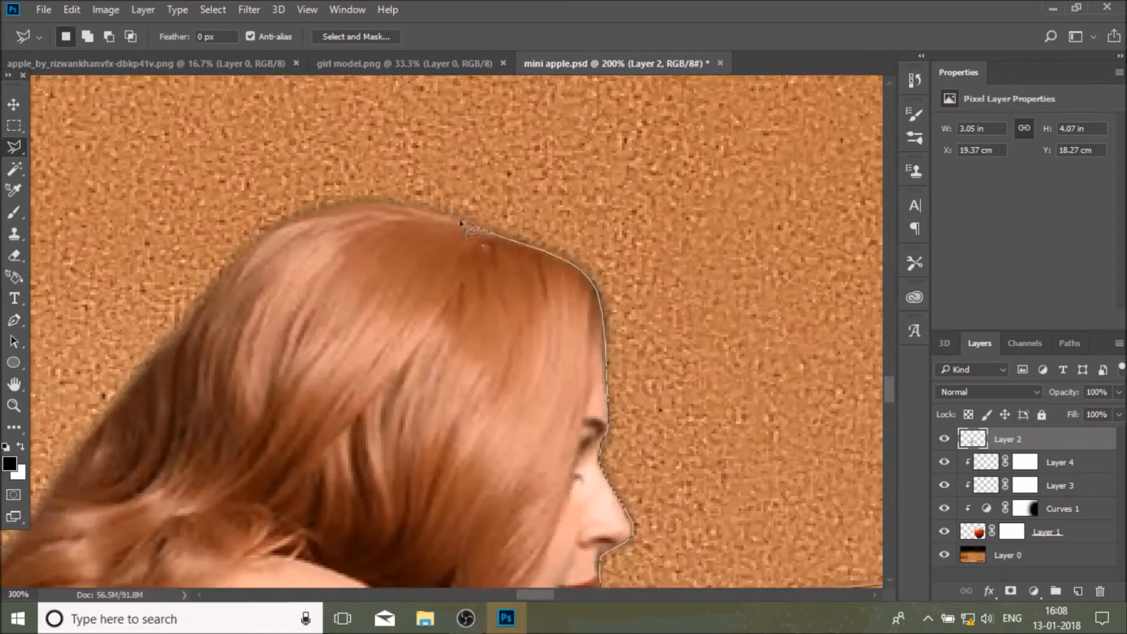
{"action": "mouse_move", "coordinate": [461, 223]}
{"action": "left_mouse_down"}
{"action": "mouse_move", "coordinate": [356, 202]}
{"action": "mouse_move", "coordinate": [268, 248]}
{"action": "left_mouse_up"}
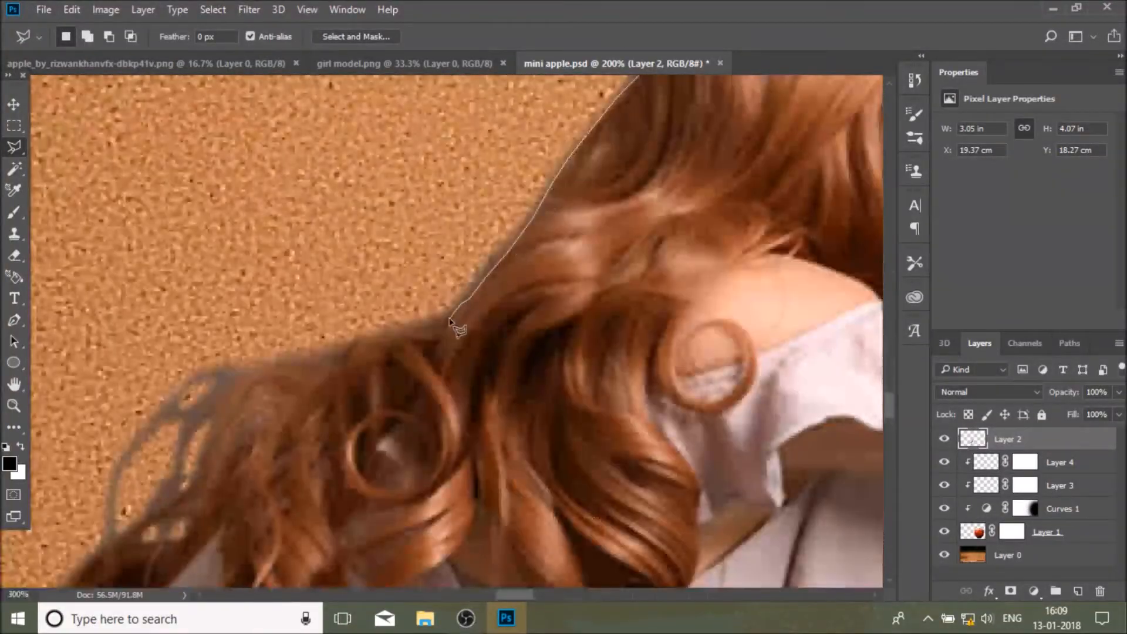
{"action": "mouse_move", "coordinate": [460, 329]}
{"action": "left_mouse_down"}
{"action": "mouse_move", "coordinate": [187, 382]}
{"action": "mouse_move", "coordinate": [53, 487]}
{"action": "mouse_move", "coordinate": [975, 9]}
{"action": "left_mouse_up"}
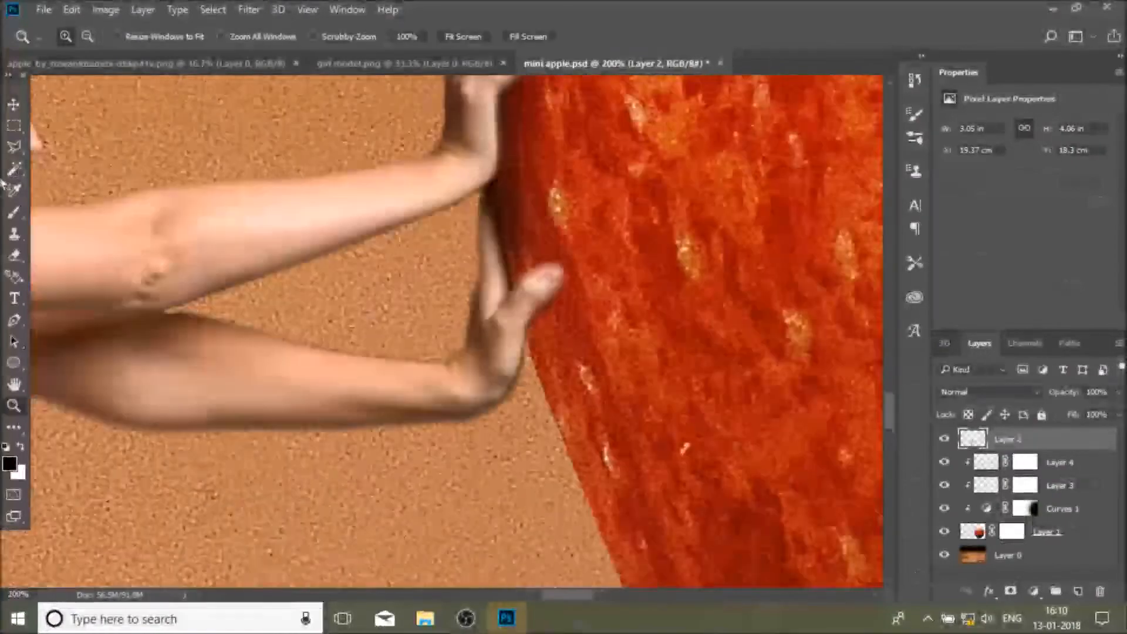
Work over the arm edges beside the gap between the girl's arms with the Polygonal Lasso and save the document
{"action": "left_click", "coordinate": [14, 147]}
{"action": "mouse_move", "coordinate": [481, 191]}
{"action": "left_mouse_down"}
{"action": "mouse_move", "coordinate": [480, 273]}
{"action": "mouse_move", "coordinate": [450, 365]}
{"action": "mouse_move", "coordinate": [418, 365]}
{"action": "mouse_move", "coordinate": [432, 372]}
{"action": "mouse_move", "coordinate": [163, 310]}
{"action": "mouse_move", "coordinate": [481, 191]}
{"action": "left_mouse_up"}
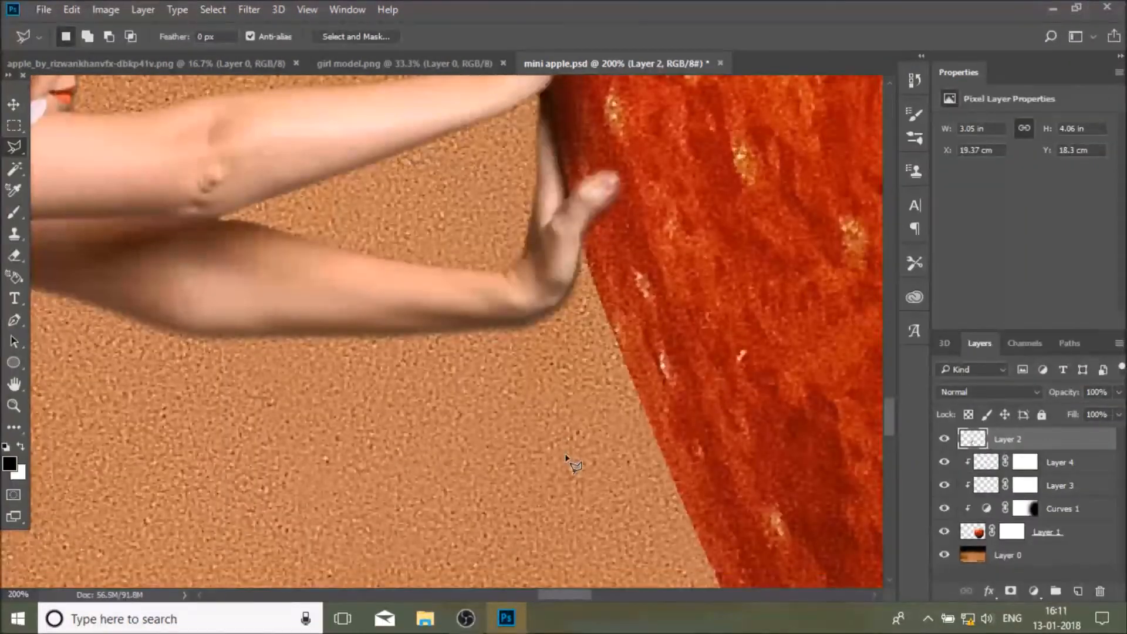
{"action": "key", "text": "z"}
{"action": "key", "text": "ctrl+0"}
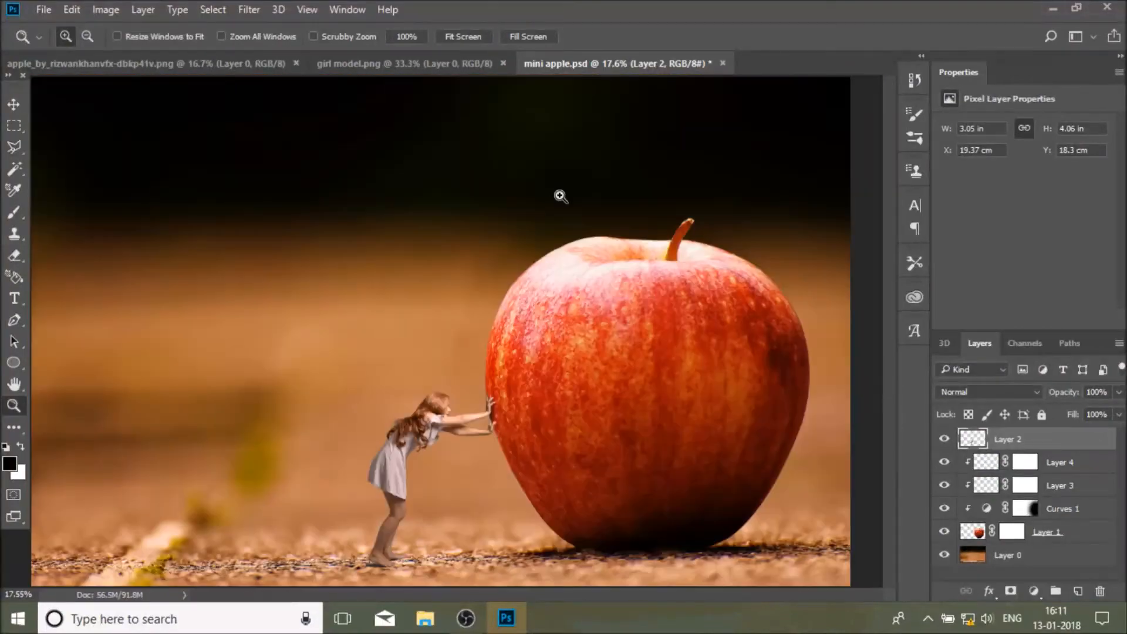
{"action": "left_click", "coordinate": [43, 9]}
{"action": "left_click", "coordinate": [36, 174]}
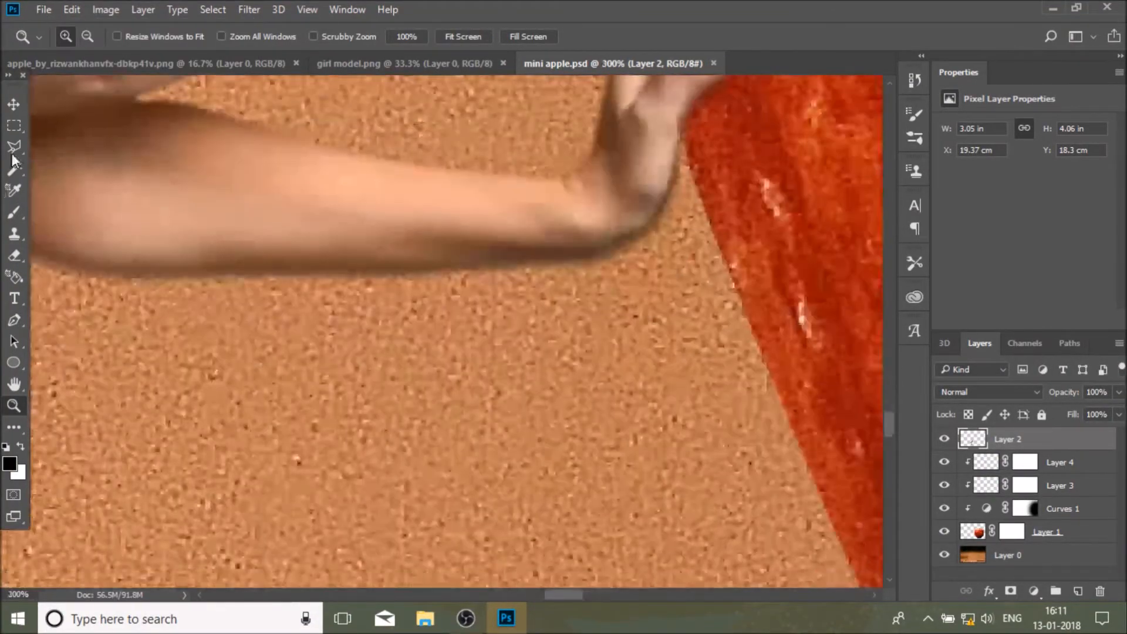
Trim the dark fringe along the underside of the girl's lower arm with a Polygonal Lasso selection, leaving nothing selected
{"action": "key", "text": "l"}
{"action": "left_click", "coordinate": [667, 194]}
{"action": "left_click", "coordinate": [644, 229]}
{"action": "left_click", "coordinate": [603, 253]}
{"action": "left_click", "coordinate": [585, 258]}
{"action": "left_click", "coordinate": [504, 262]}
{"action": "left_click", "coordinate": [434, 264]}
{"action": "left_click", "coordinate": [305, 267]}
{"action": "left_click", "coordinate": [264, 266]}
{"action": "key", "text": "ctrl+minus"}
{"action": "key", "text": "ctrl+minus"}
{"action": "key", "text": "ctrl+minus"}
{"action": "key", "text": "ctrl+minus"}
{"action": "key", "text": "ctrl+minus"}
{"action": "key", "text": "ctrl+minus"}
{"action": "key", "text": "ctrl+minus"}
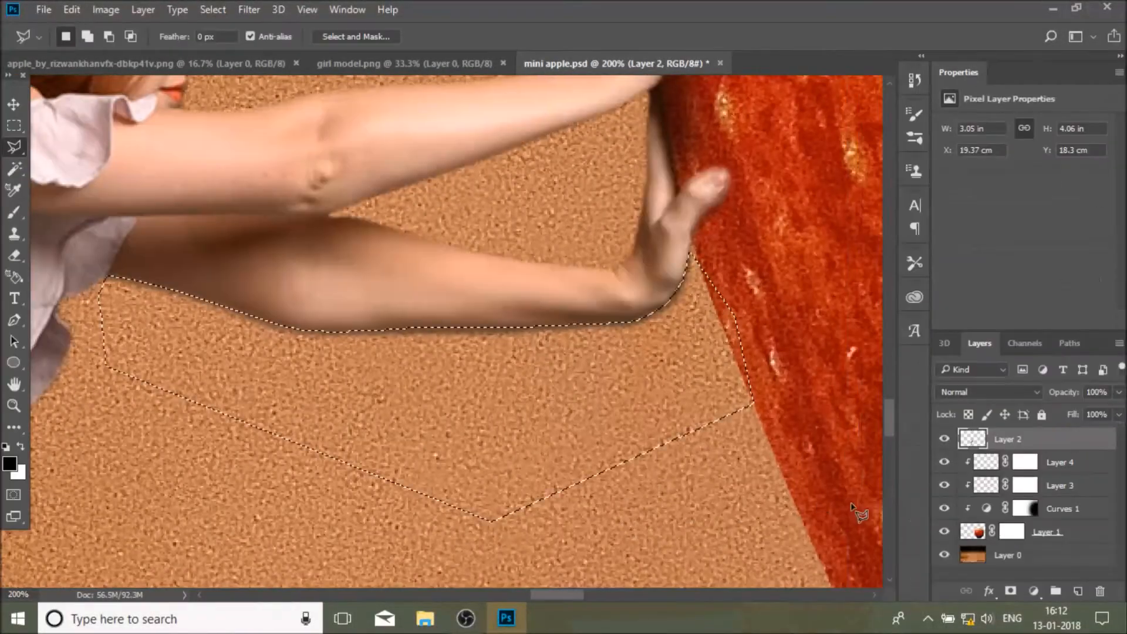
{"action": "key", "text": "ctrl+d"}
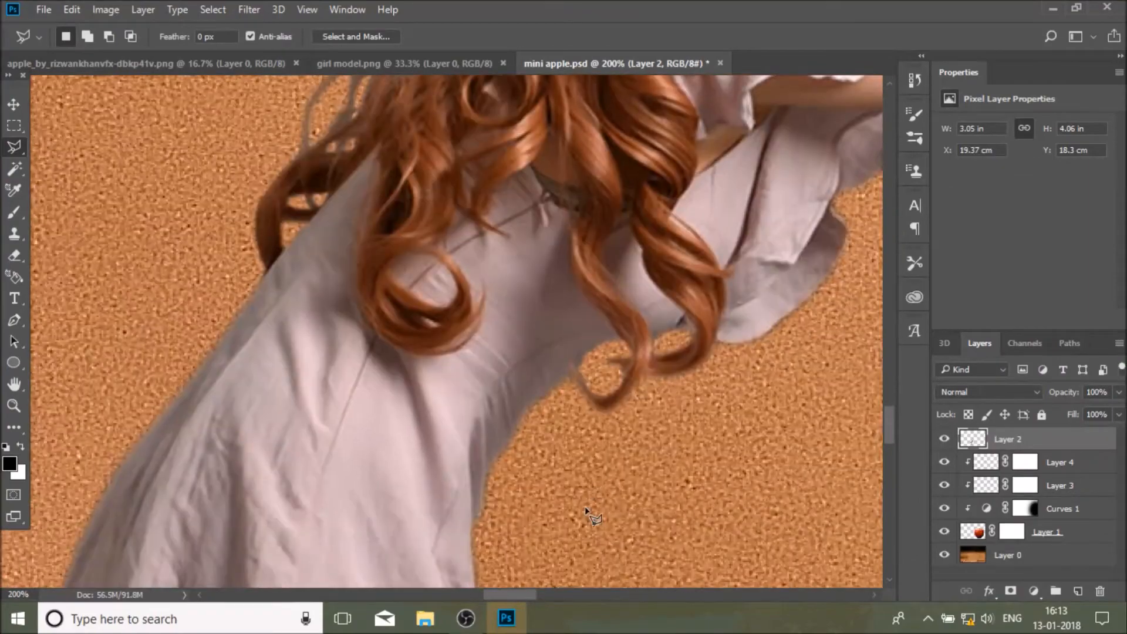
Outline the leftover grey shadow beneath the girl's rear foot on Layer 2 with the Polygonal Lasso
{"action": "scroll", "coordinate": [587, 515], "scroll_direction": "down", "scroll_amount": 15}
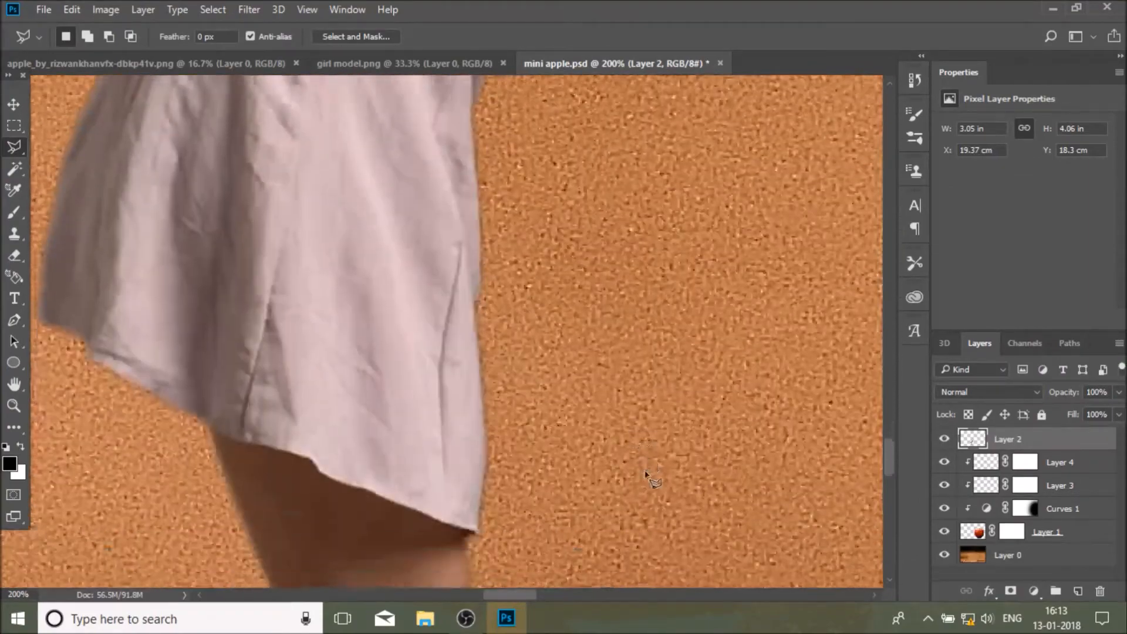
{"action": "scroll", "coordinate": [666, 484], "scroll_direction": "down", "scroll_amount": 5}
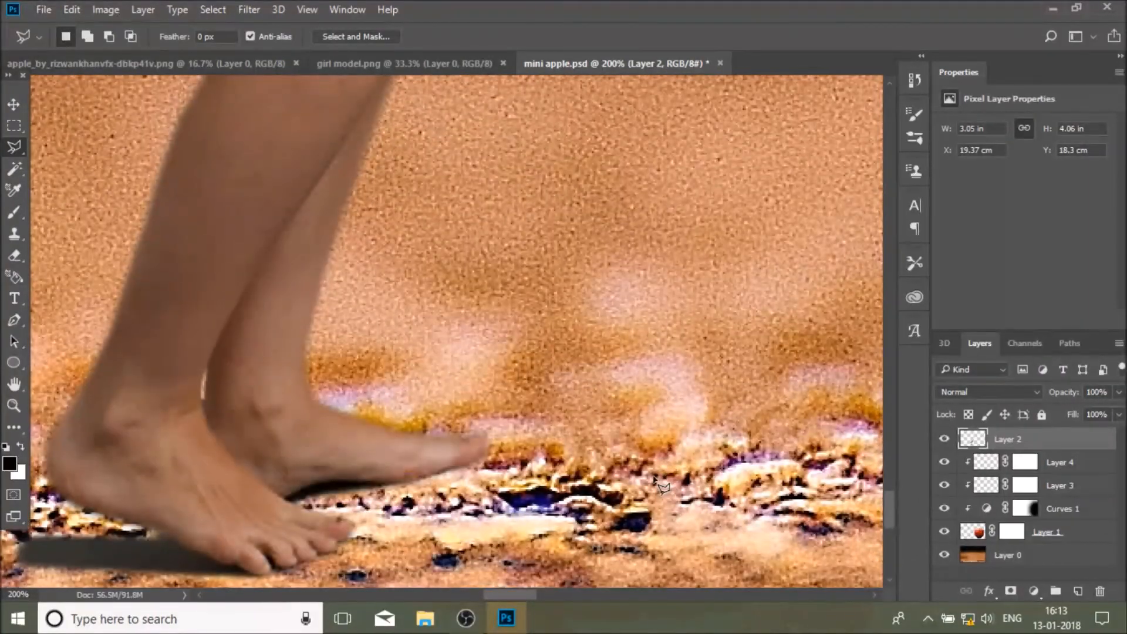
{"action": "scroll", "coordinate": [512, 586], "scroll_direction": "left", "scroll_amount": 5}
{"action": "scroll", "coordinate": [512, 546], "scroll_direction": "down", "scroll_amount": 3}
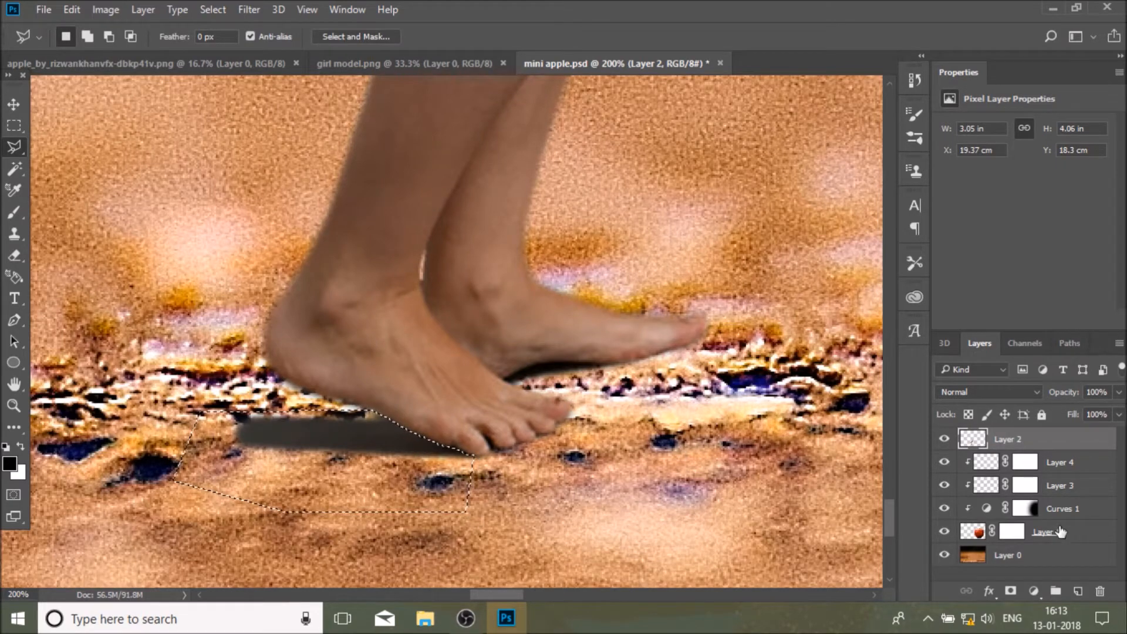
{"action": "left_click", "coordinate": [1009, 592]}
{"action": "left_click", "coordinate": [72, 9]}
{"action": "left_click", "coordinate": [100, 23]}
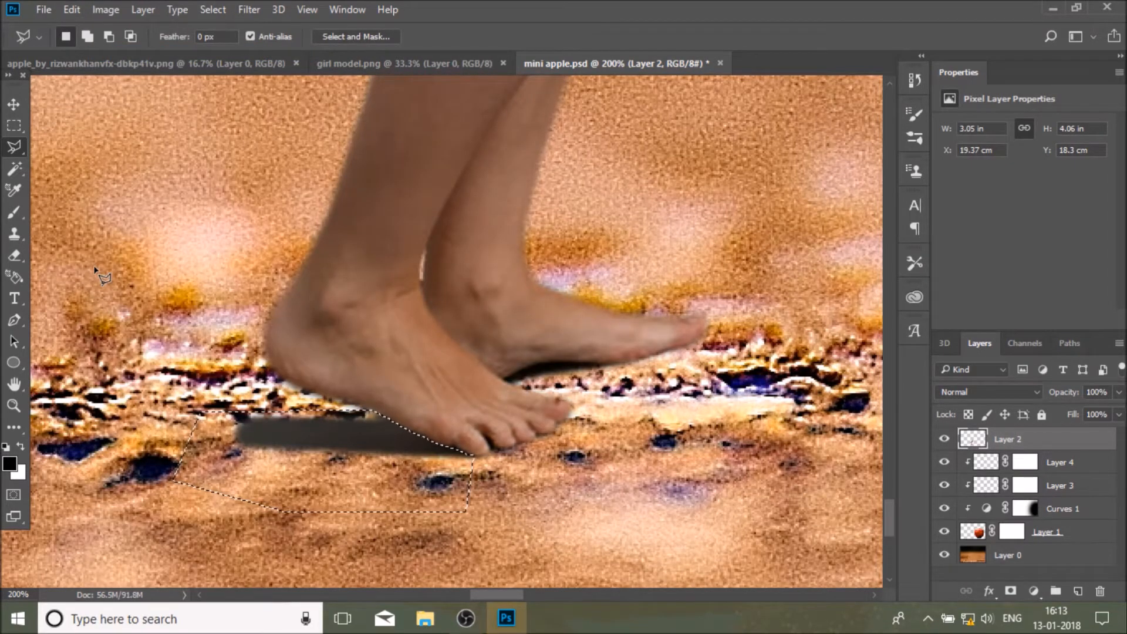
Set a soft 354 px Eraser to 95% opacity and 28% flow, try it on the selected foot shadow, and undo the stroke
{"action": "left_click", "coordinate": [14, 212]}
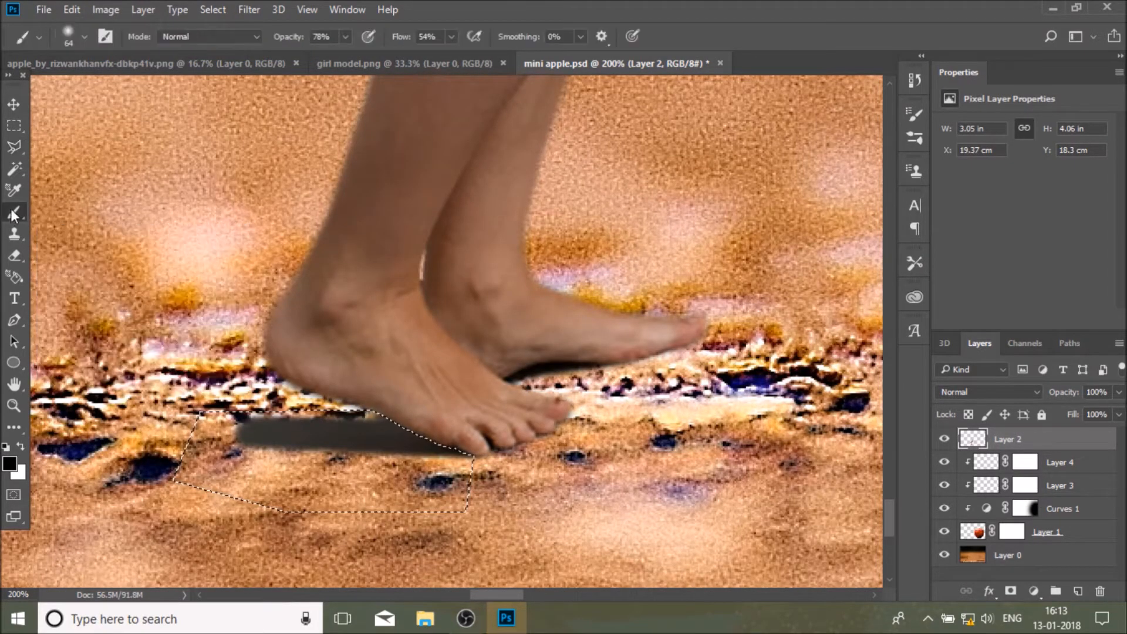
{"action": "left_click", "coordinate": [14, 255]}
{"action": "right_click", "coordinate": [180, 226]}
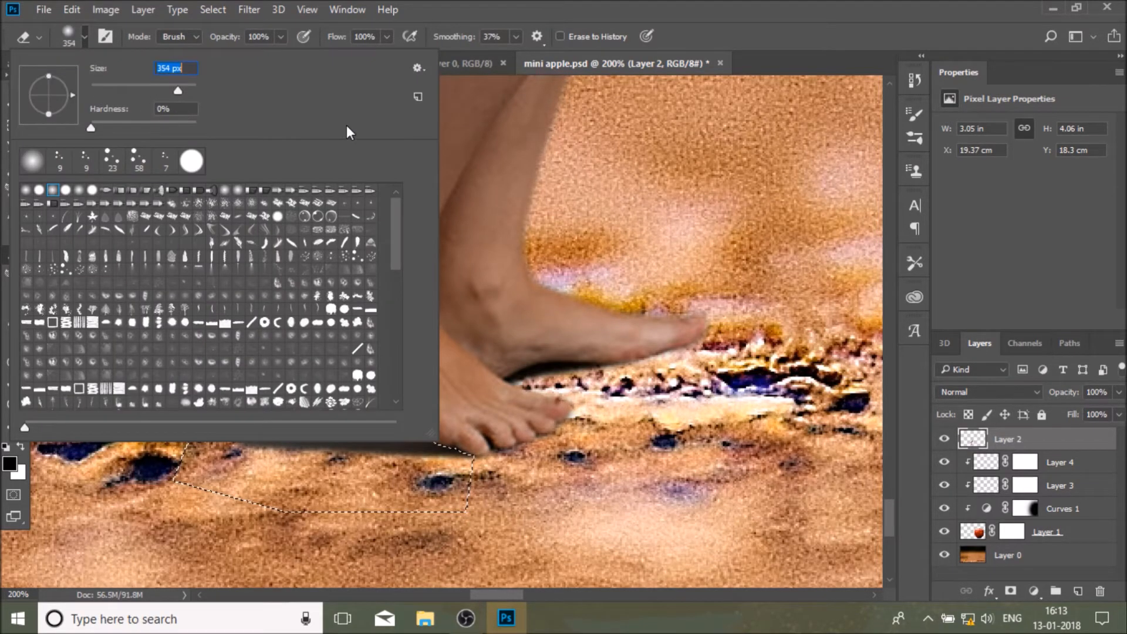
{"action": "key", "text": "Return"}
{"action": "key", "text": "9"}
{"action": "key", "text": "5"}
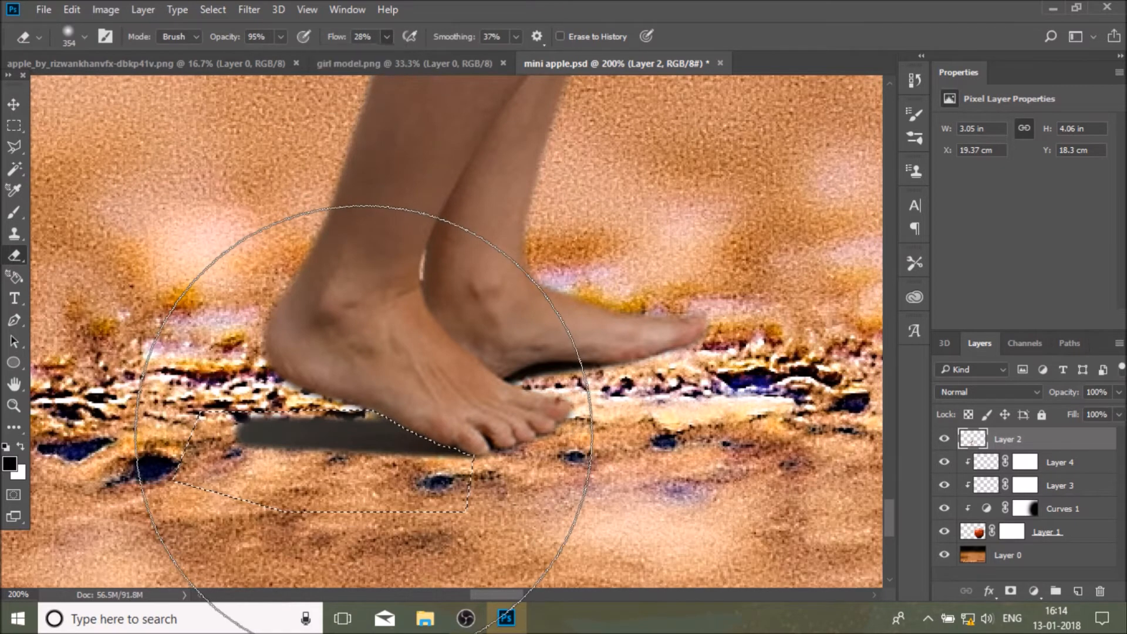
{"action": "key", "text": "shift+2"}
{"action": "key", "text": "shift+8"}
{"action": "left_click", "coordinate": [72, 9]}
{"action": "left_click", "coordinate": [82, 52]}
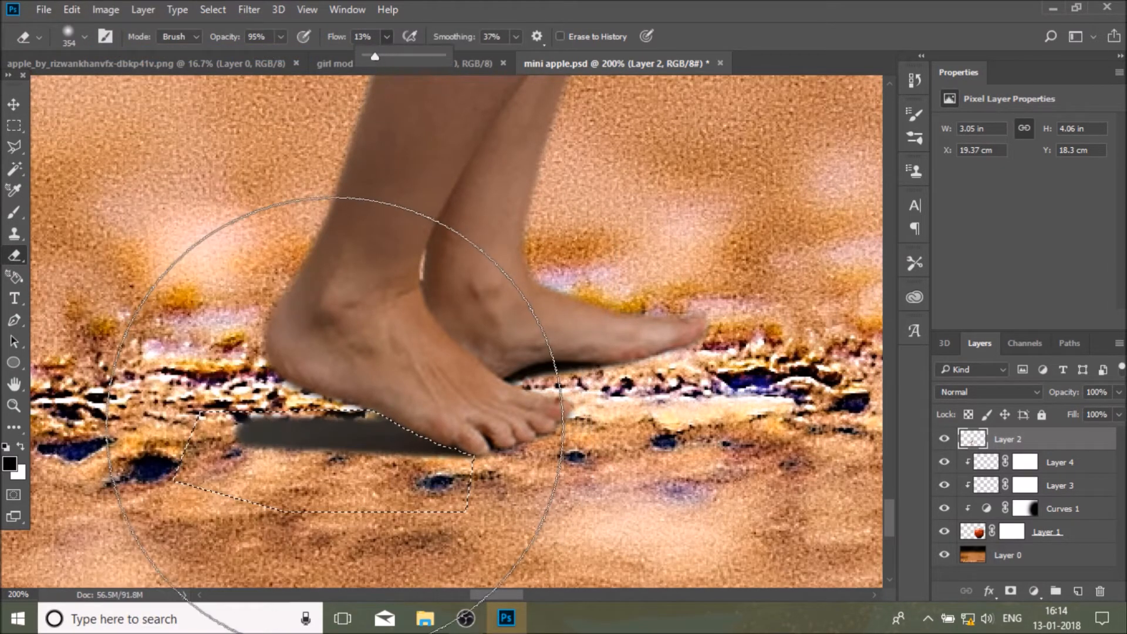
Reduce the Eraser flow to 13%, fade the selected foot shadow, and deselect it
{"action": "key", "text": "shift+1"}
{"action": "key", "text": "shift+3"}
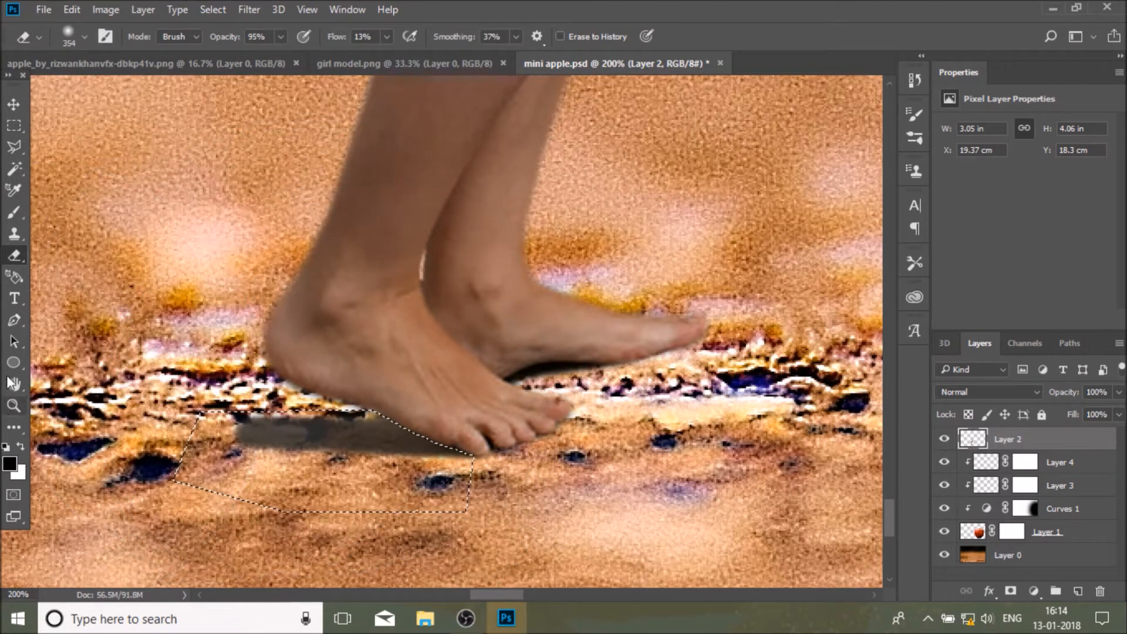
{"action": "left_click", "coordinate": [14, 146]}
{"action": "right_click", "coordinate": [100, 165]}
{"action": "left_click", "coordinate": [132, 174]}
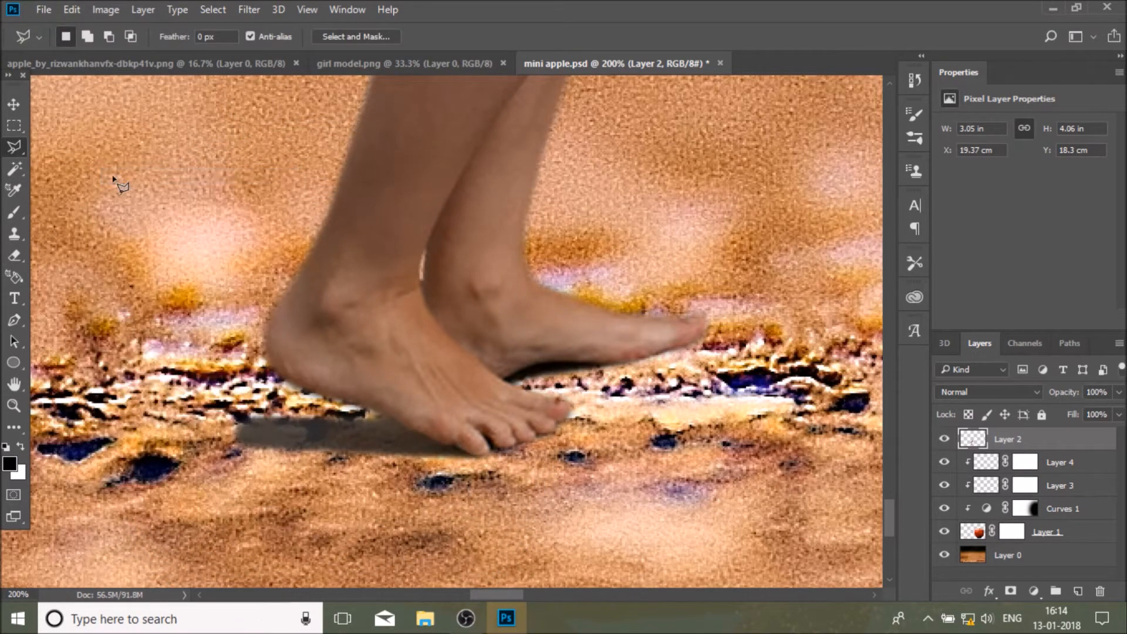
Choose the Clone Stamp for the girl's back curls and add a new layer clipped to Layer 2
{"action": "left_click", "coordinate": [18, 406]}
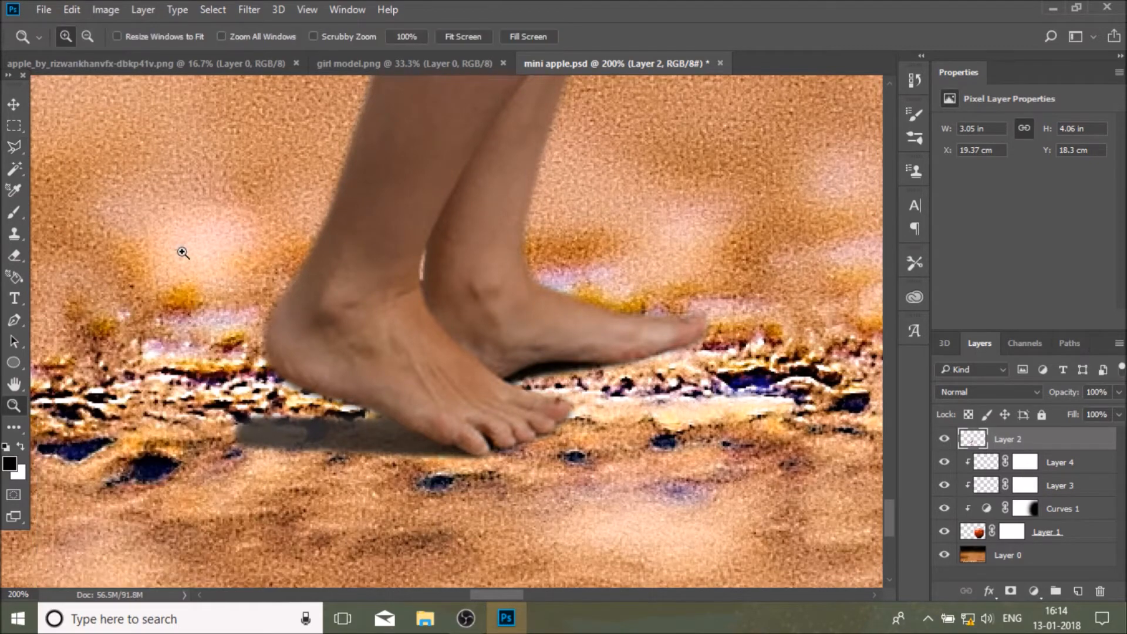
{"action": "left_click", "coordinate": [456, 38]}
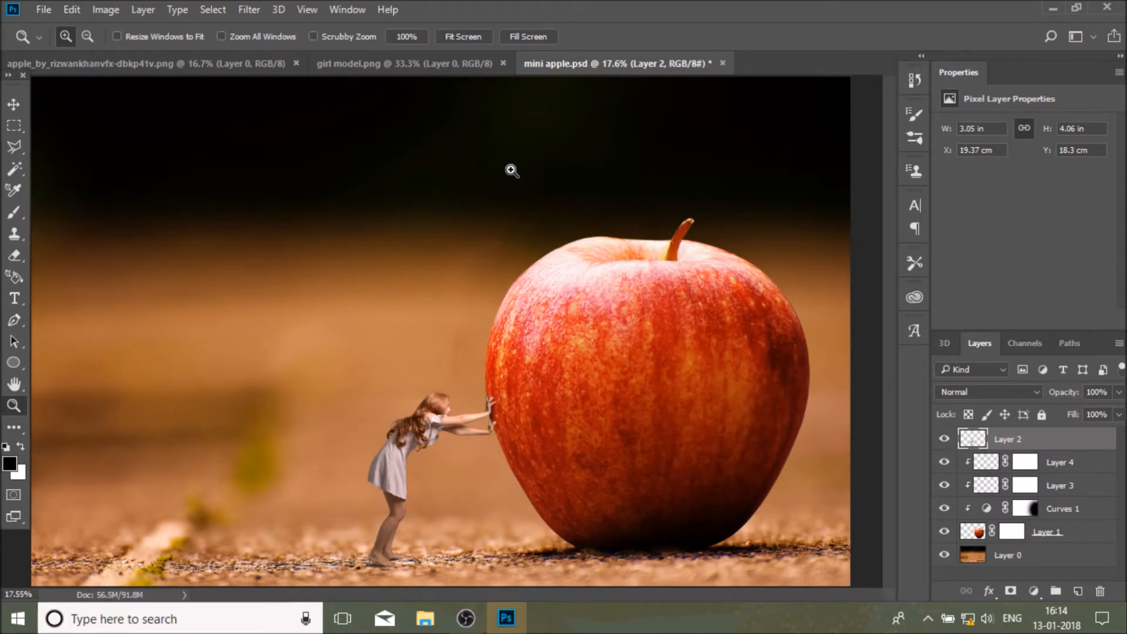
{"action": "left_click", "coordinate": [372, 443]}
{"action": "left_click", "coordinate": [405, 419]}
{"action": "left_click", "coordinate": [411, 416]}
{"action": "left_click", "coordinate": [411, 415]}
{"action": "left_click", "coordinate": [411, 415]}
{"action": "left_click", "coordinate": [411, 415]}
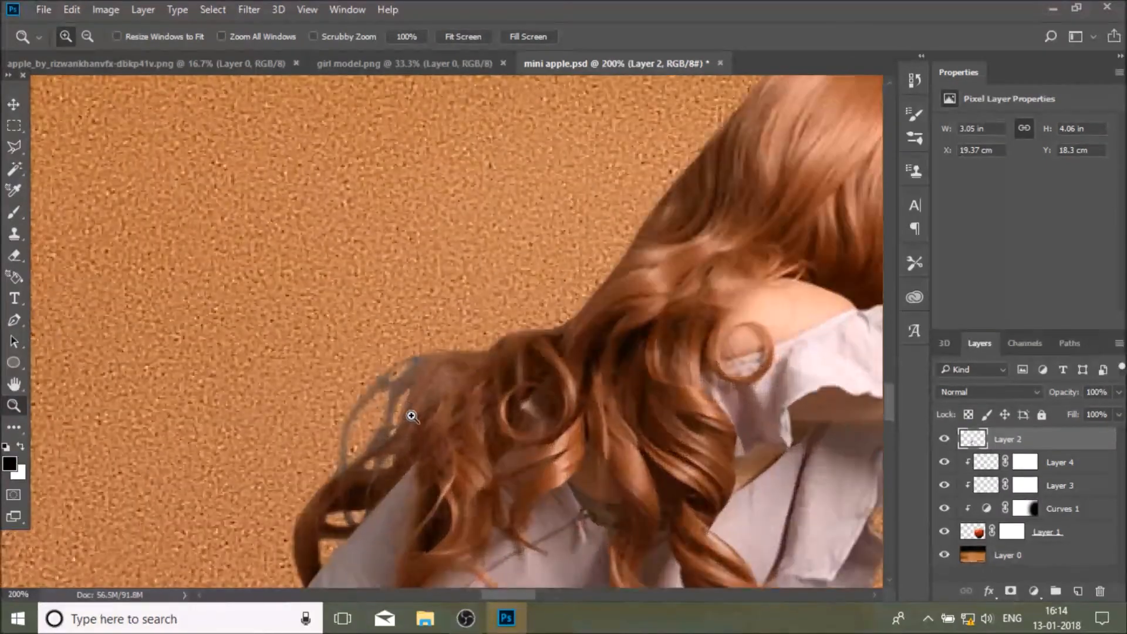
{"action": "left_click", "coordinate": [20, 237]}
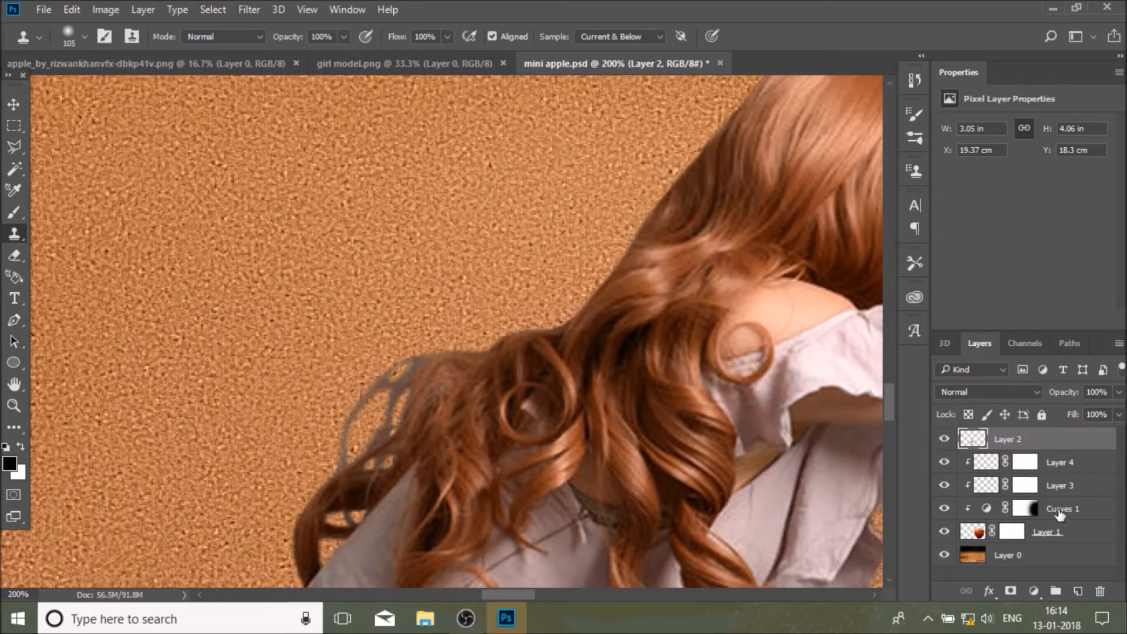
{"action": "left_click", "coordinate": [1077, 593]}
{"action": "right_click", "coordinate": [1019, 441]}
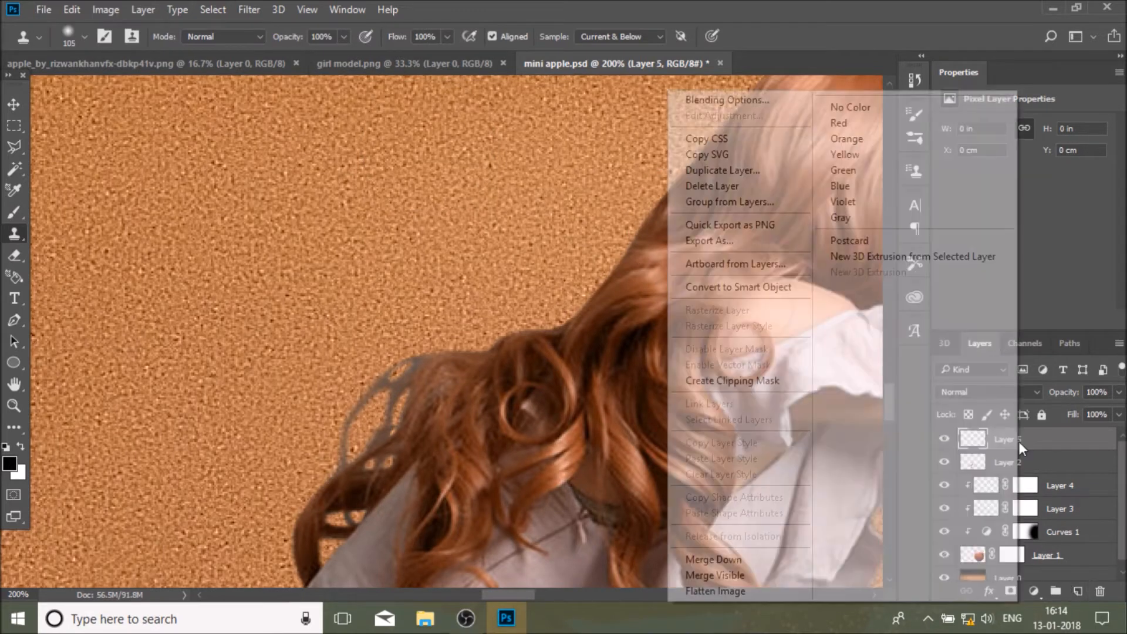
{"action": "left_click", "coordinate": [781, 387]}
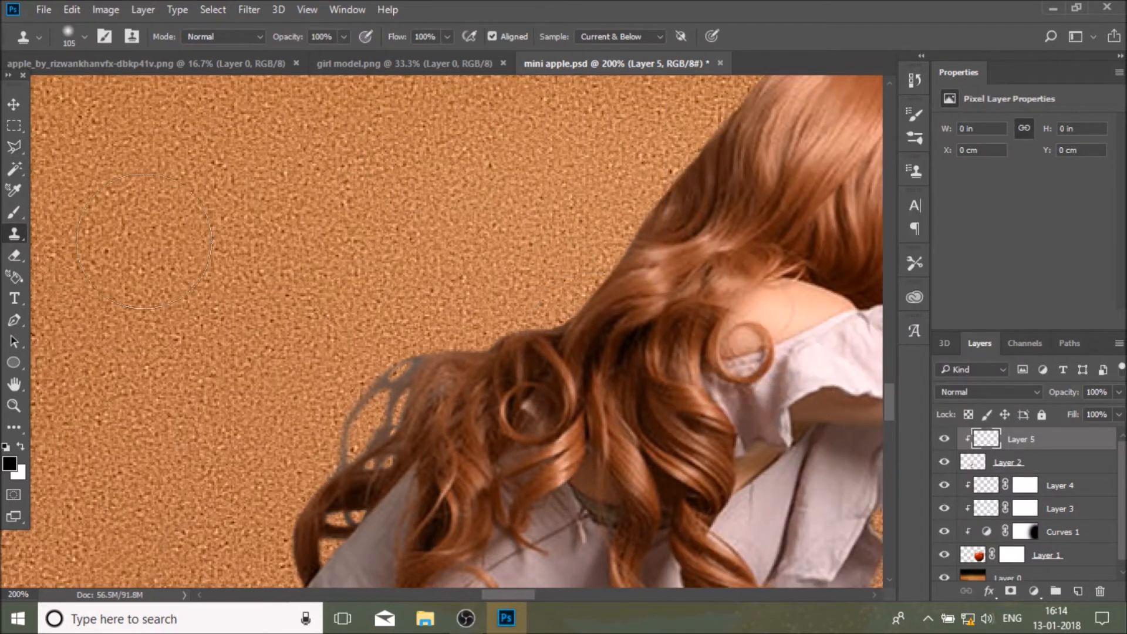
Set the Clone Stamp brush to 67 px and sample the clean red hair on Layer 2
{"action": "left_click", "coordinate": [1040, 465]}
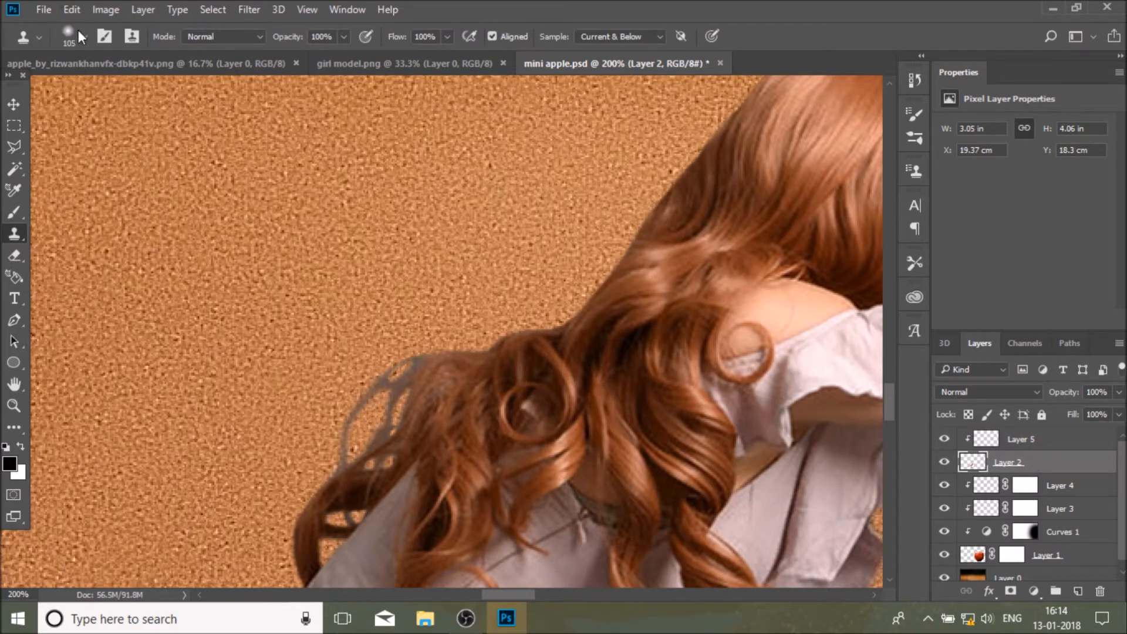
{"action": "right_click", "coordinate": [96, 132]}
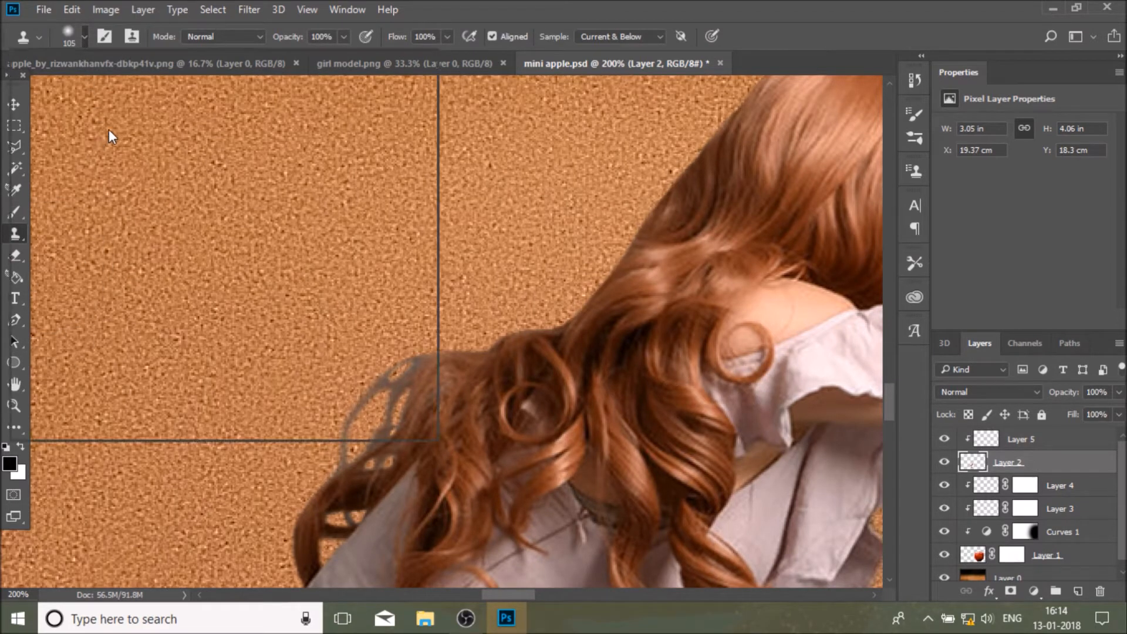
{"action": "left_click_drag", "start_coordinate": [135, 94], "coordinate": [125, 92]}
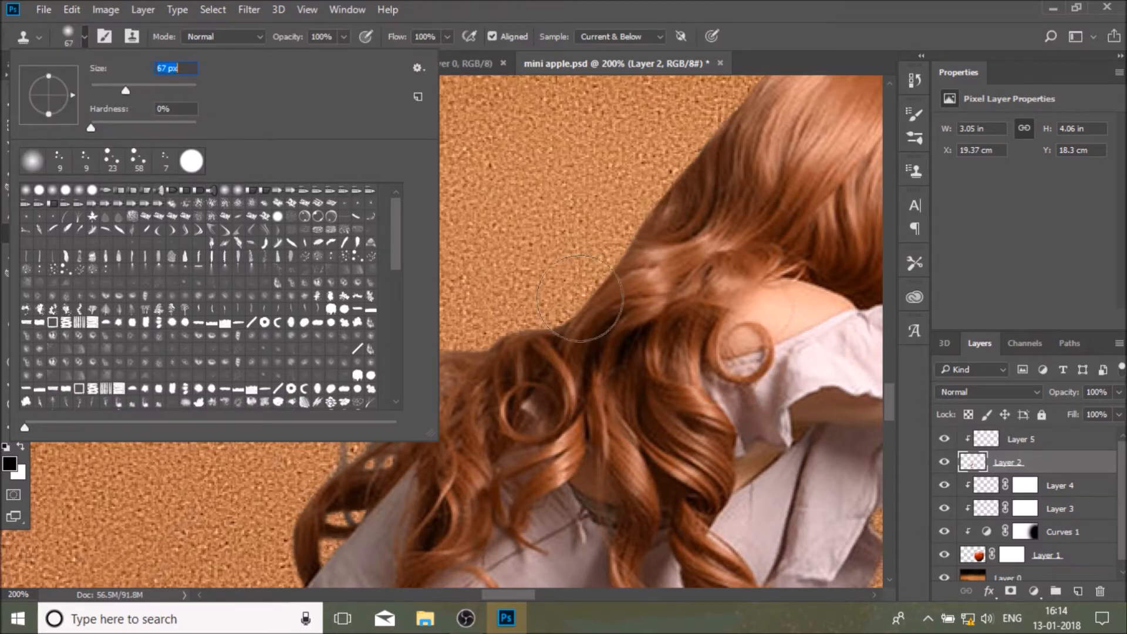
{"action": "left_click", "coordinate": [646, 293]}
Try cloning hair directly on Layer 2 over the grey fringe behind the curls, and undo the strokes
{"action": "left_click_drag", "start_coordinate": [464, 328], "coordinate": [353, 424]}
{"action": "left_click", "coordinate": [69, 11]}
{"action": "left_click", "coordinate": [98, 54]}
{"action": "left_click", "coordinate": [72, 9]}
{"action": "left_click", "coordinate": [129, 54]}
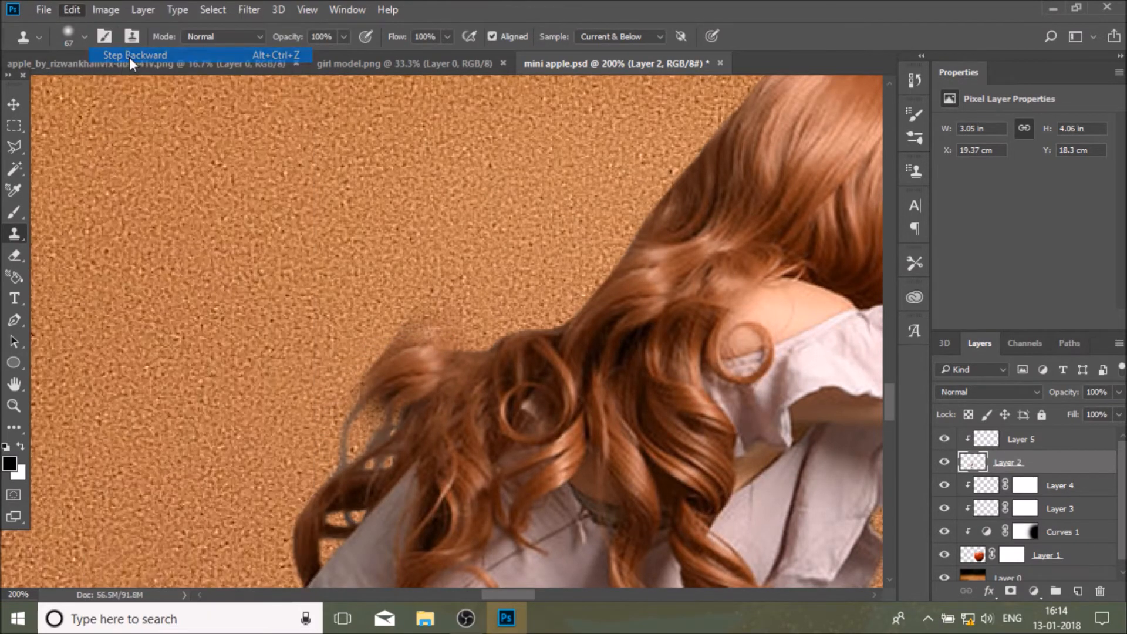
{"action": "left_click", "coordinate": [71, 9]}
{"action": "left_click", "coordinate": [141, 55]}
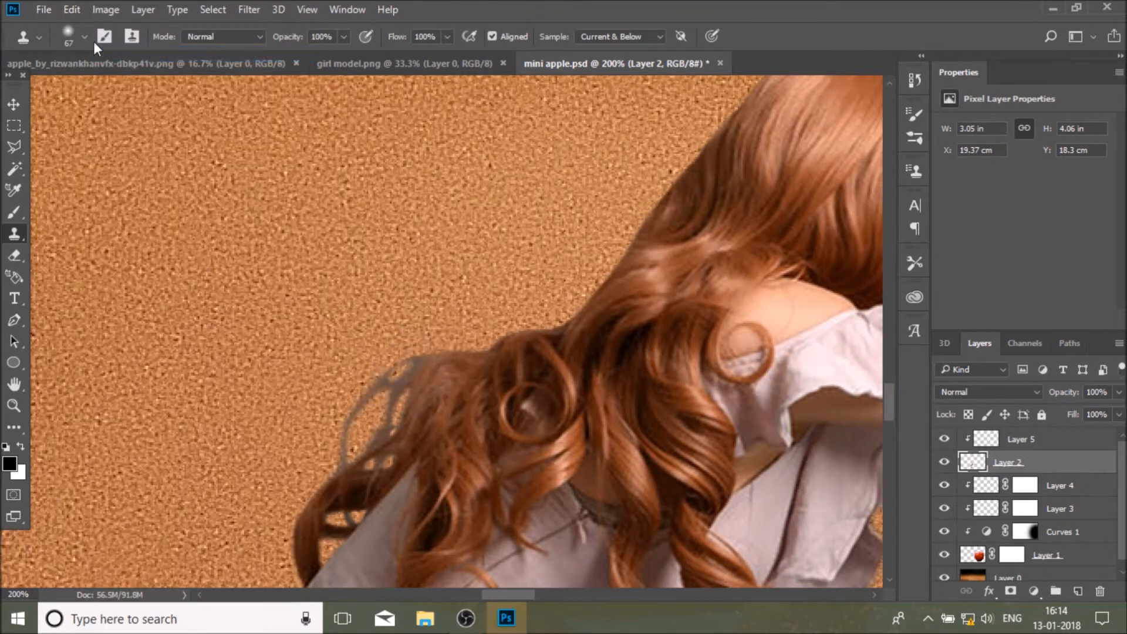
Clone red hair over the grey fringe around the girl's back curls on the clipped Layer 5
{"action": "left_click", "coordinate": [1022, 440]}
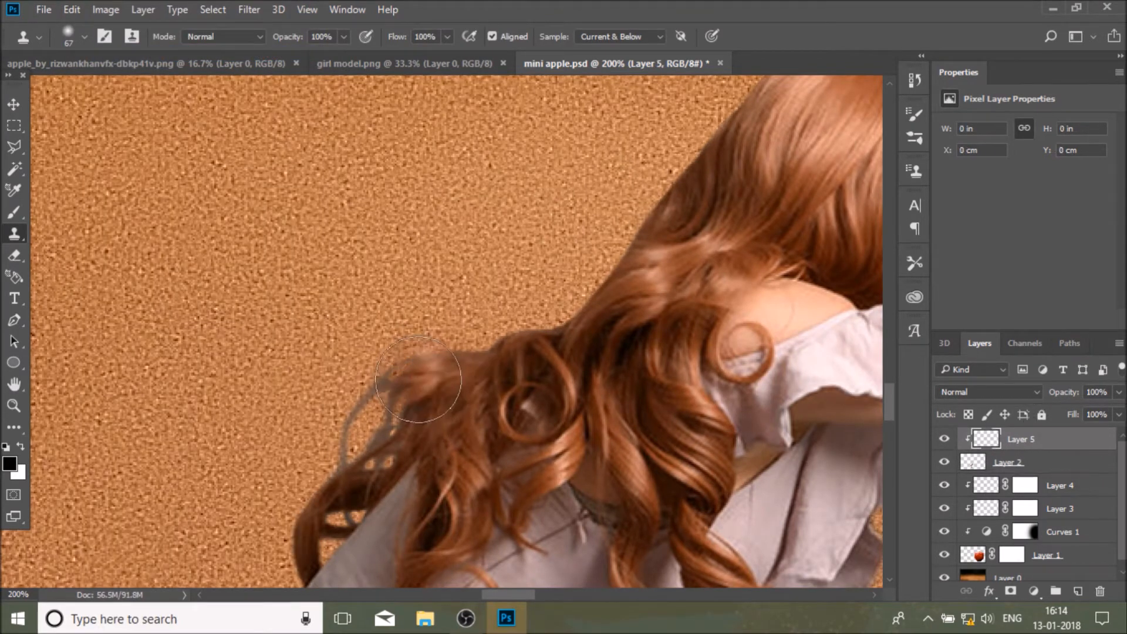
{"action": "mouse_move", "coordinate": [389, 405]}
{"action": "left_mouse_down"}
{"action": "mouse_move", "coordinate": [348, 454]}
{"action": "mouse_move", "coordinate": [338, 498]}
{"action": "left_mouse_up"}
{"action": "scroll", "coordinate": [205, 346], "scroll_direction": "down", "scroll_amount": 3}
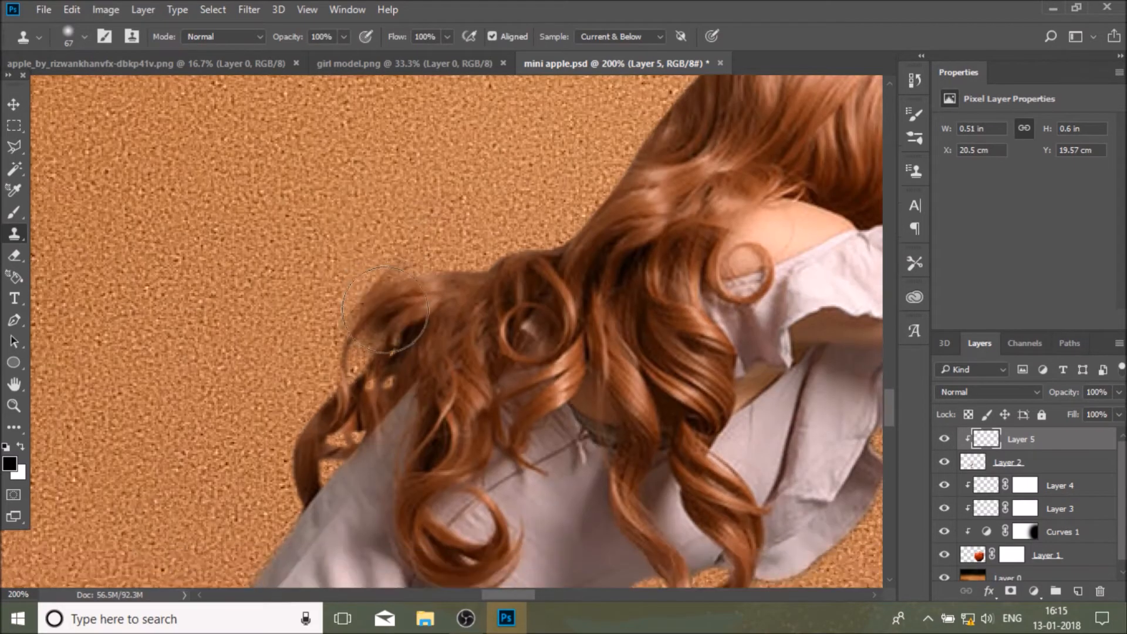
{"action": "scroll", "coordinate": [793, 101], "scroll_direction": "down", "scroll_amount": 3}
Add a new empty layer directly beneath the girl's Layer 2 for a ground shadow
{"action": "key", "text": "ctrl+0"}
{"action": "key", "text": "v"}
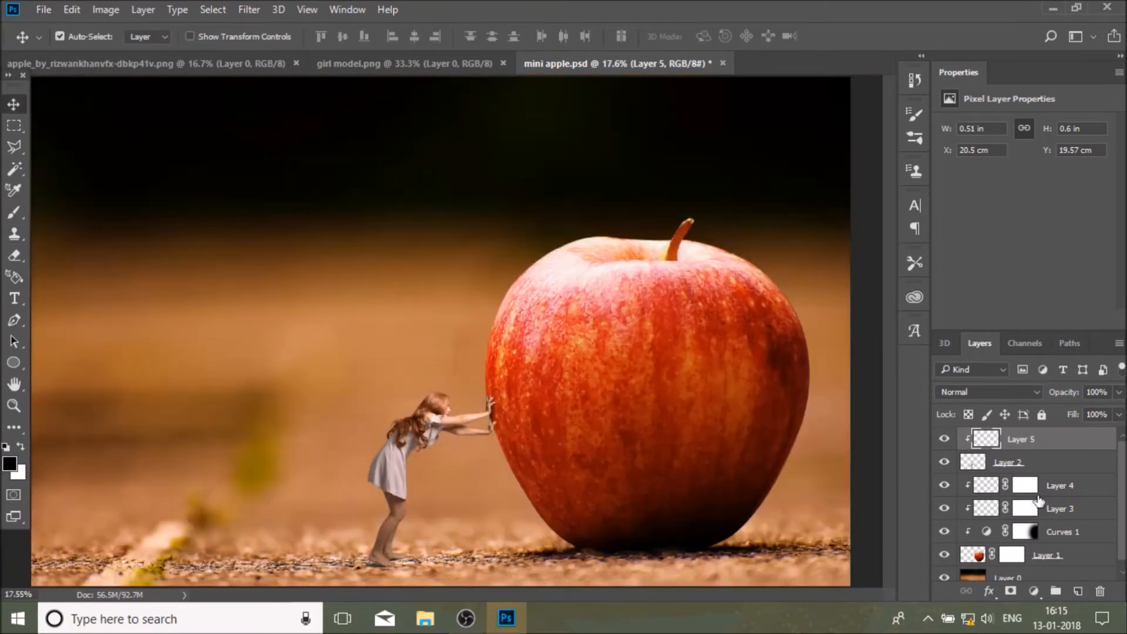
{"action": "left_click", "coordinate": [1039, 470]}
{"action": "left_click", "coordinate": [1077, 591], "text": "ctrl"}
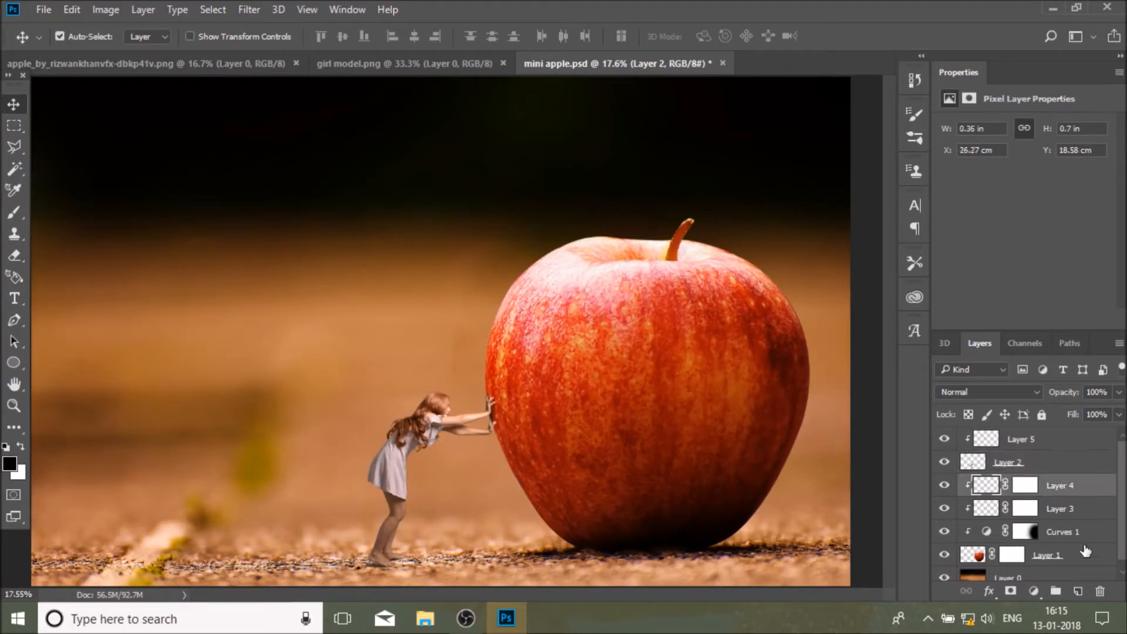
Outline a long, narrow ground shadow from the girl's feet to the apple's base with the Polygonal Lasso
{"action": "left_click", "coordinate": [14, 405]}
{"action": "left_click", "coordinate": [361, 546]}
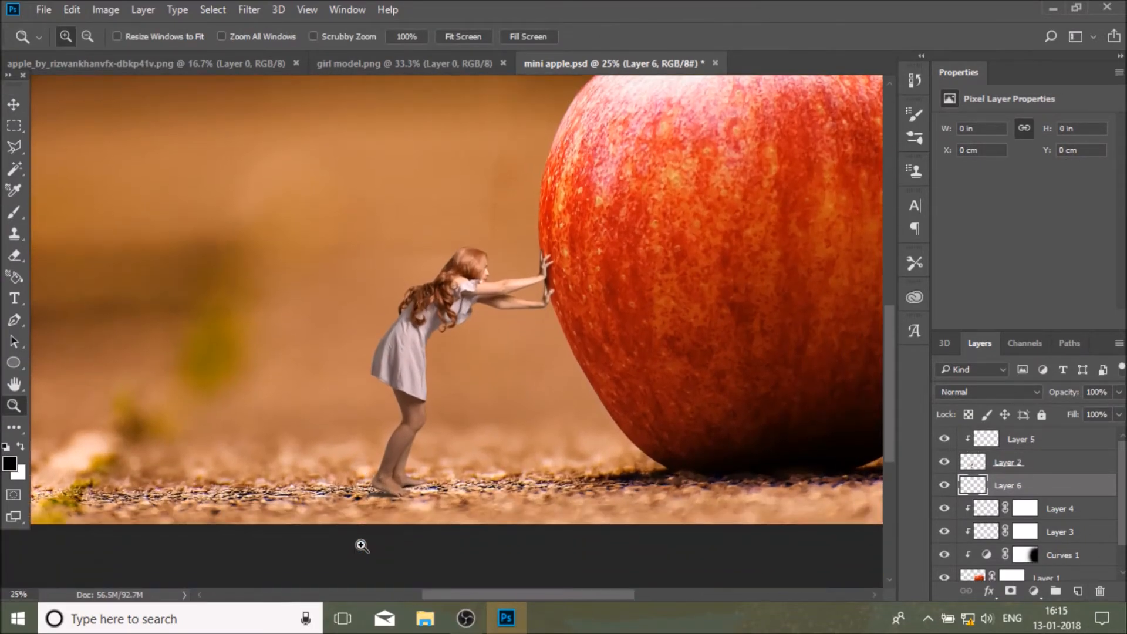
{"action": "left_click", "coordinate": [361, 545]}
{"action": "left_click", "coordinate": [15, 147]}
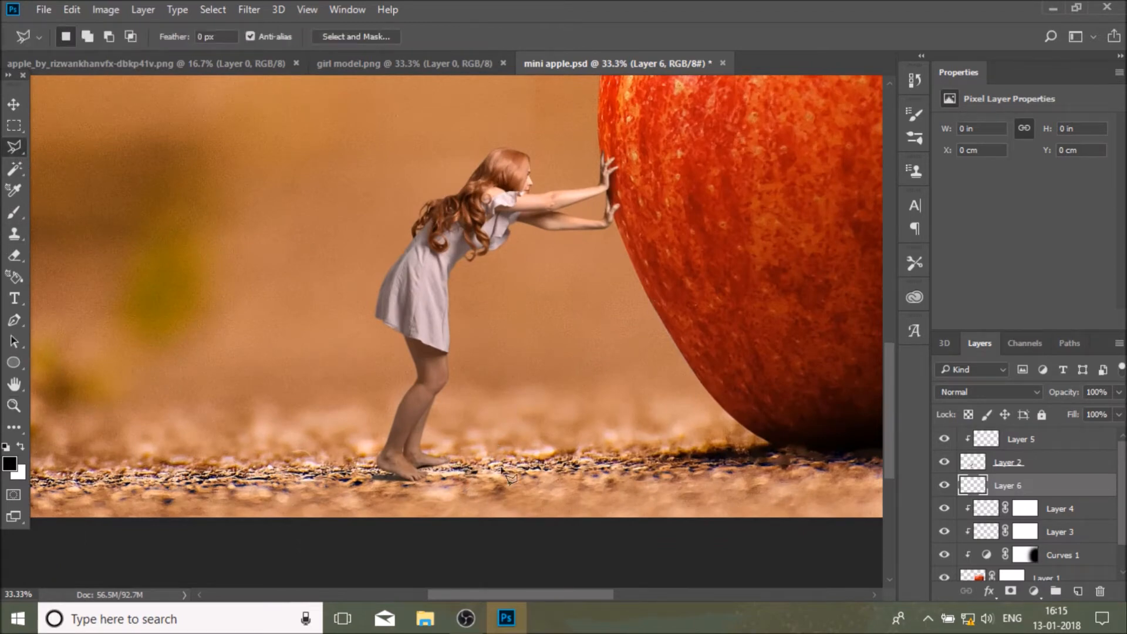
{"action": "mouse_move", "coordinate": [500, 463]}
{"action": "left_mouse_down"}
{"action": "mouse_move", "coordinate": [642, 465]}
{"action": "mouse_move", "coordinate": [806, 448]}
{"action": "mouse_move", "coordinate": [688, 474]}
{"action": "mouse_move", "coordinate": [425, 484]}
{"action": "left_mouse_up"}
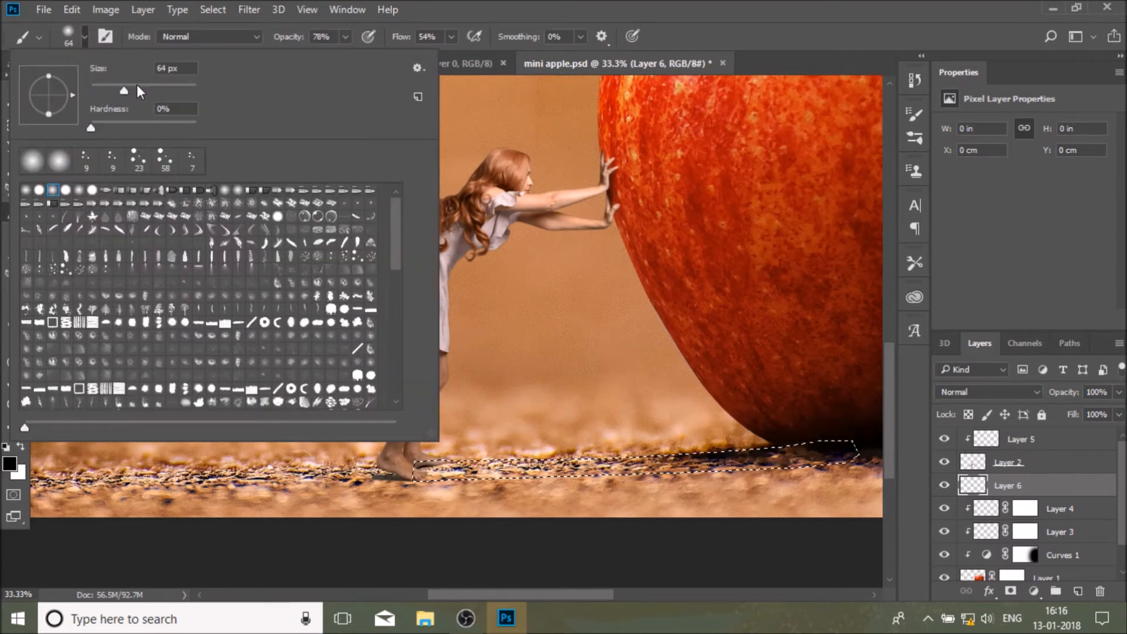
Paint the selected ground strip black on Layer 6 with a soft 448 px brush at 78% opacity, and deselect it
{"action": "type", "text": "448"}
{"action": "key", "text": "Return"}
{"action": "left_click_drag", "start_coordinate": [443, 455], "coordinate": [875, 443]}
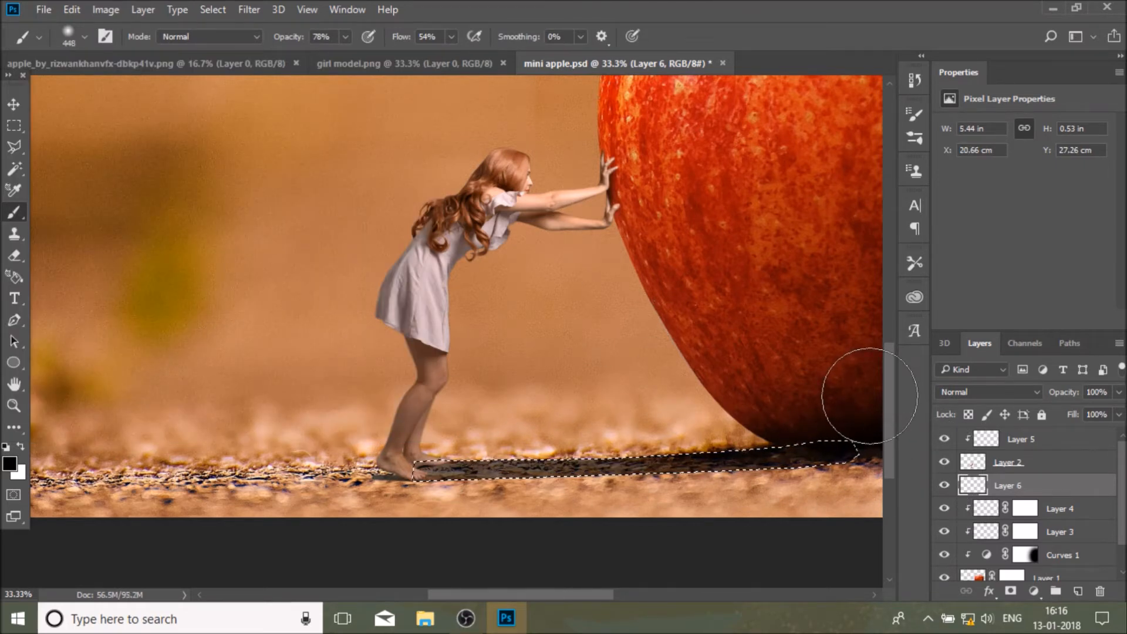
{"action": "key", "text": "z"}
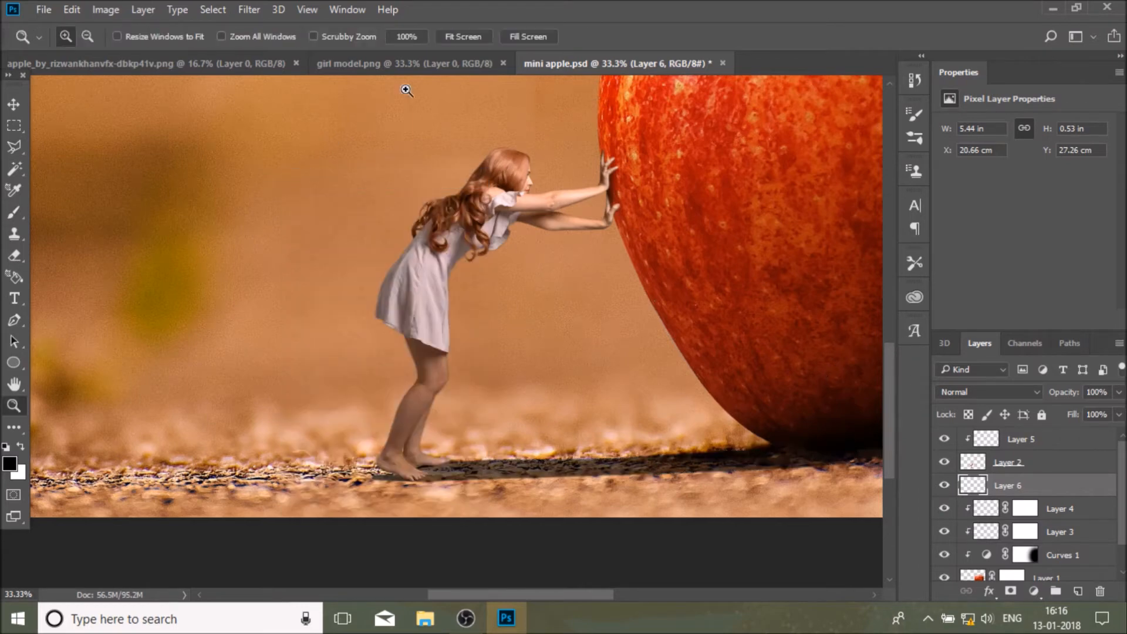
Soften the ground shadow on Layer 6 with a Gaussian Blur of about 22.2 pixels
{"action": "key", "text": "ctrl+0"}
{"action": "left_click", "coordinate": [249, 9]}
{"action": "mouse_move", "coordinate": [352, 193]}
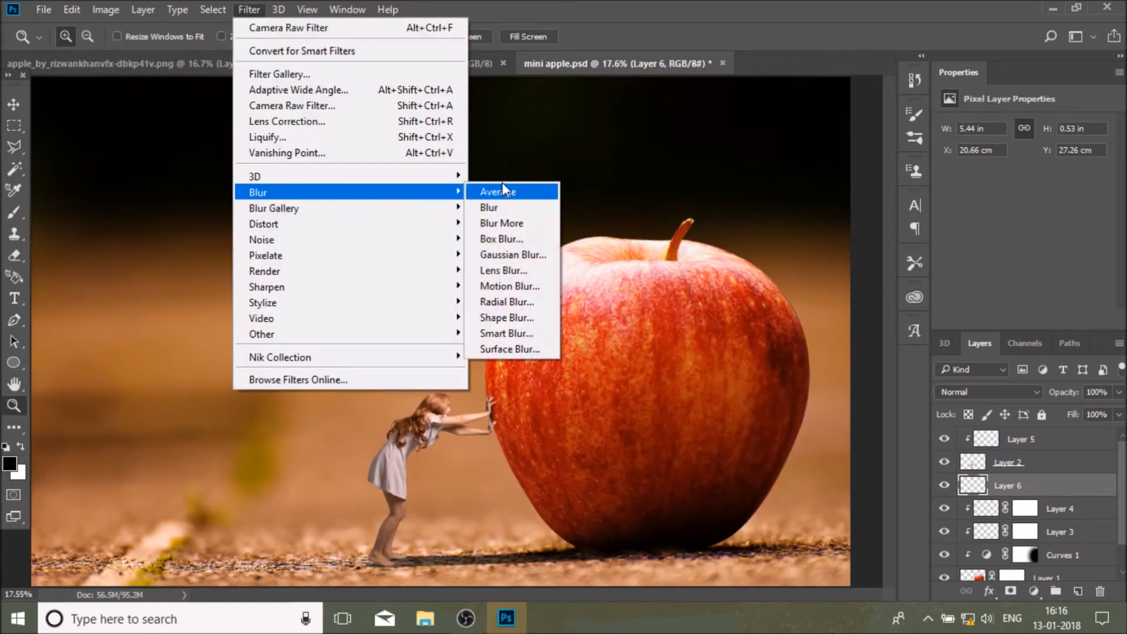
{"action": "left_click", "coordinate": [511, 255]}
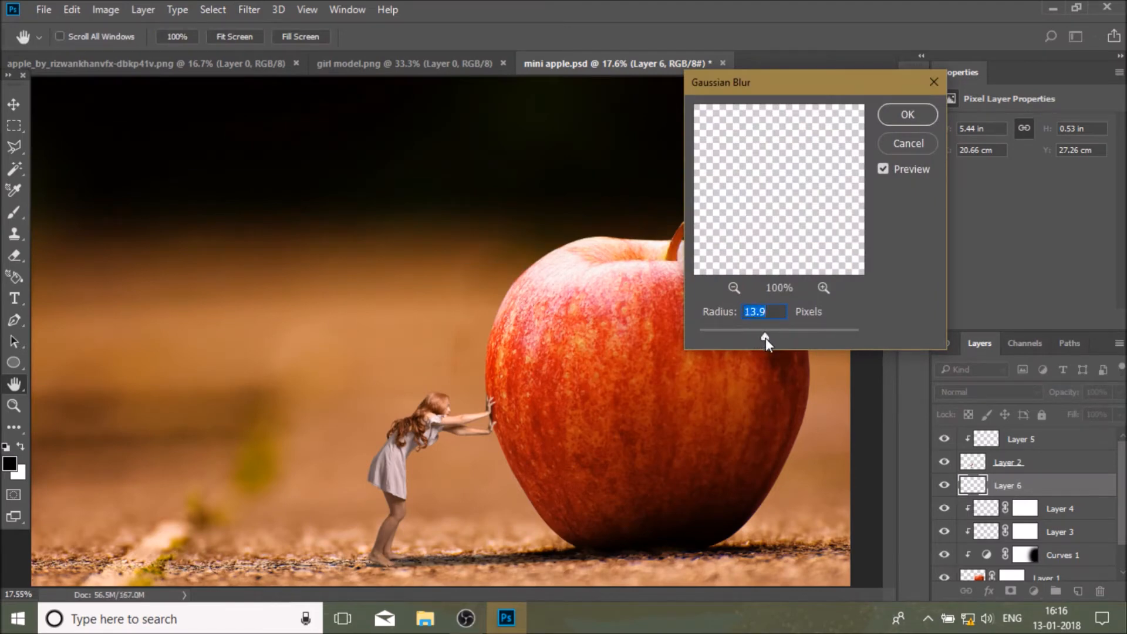
{"action": "left_click_drag", "start_coordinate": [776, 341], "coordinate": [770, 337]}
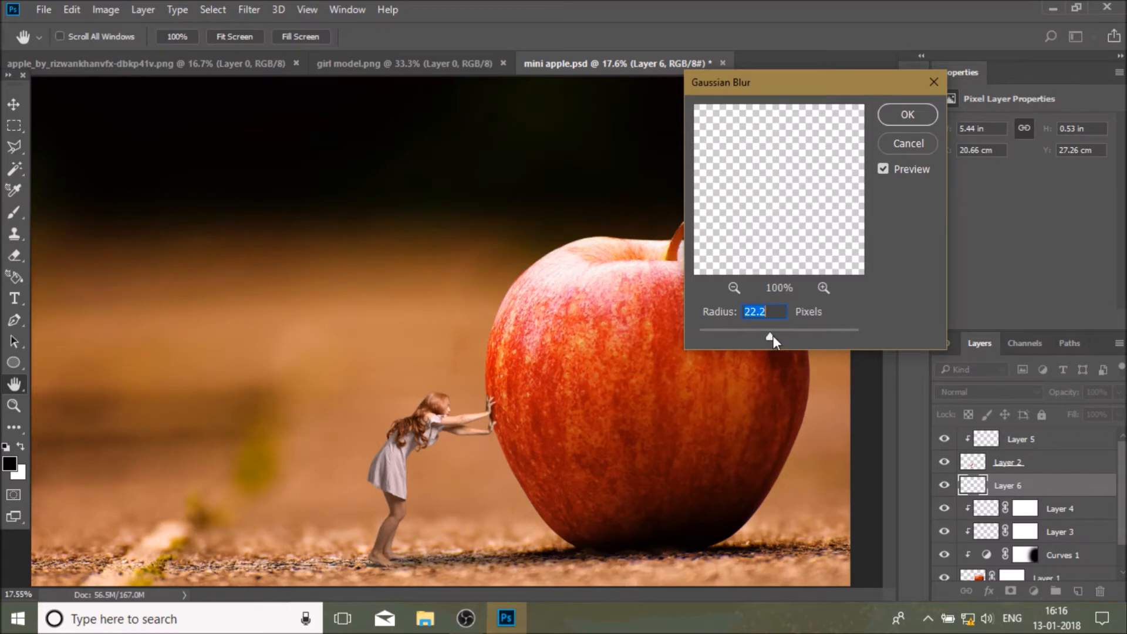
{"action": "left_click", "coordinate": [908, 115]}
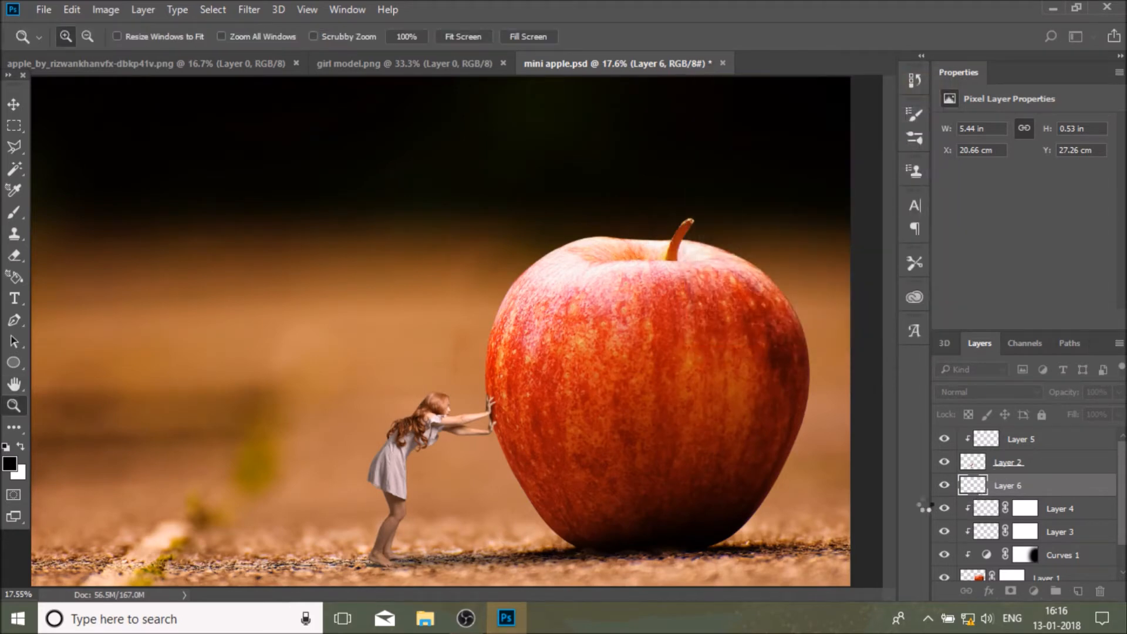
{"action": "left_click", "coordinate": [943, 487]}
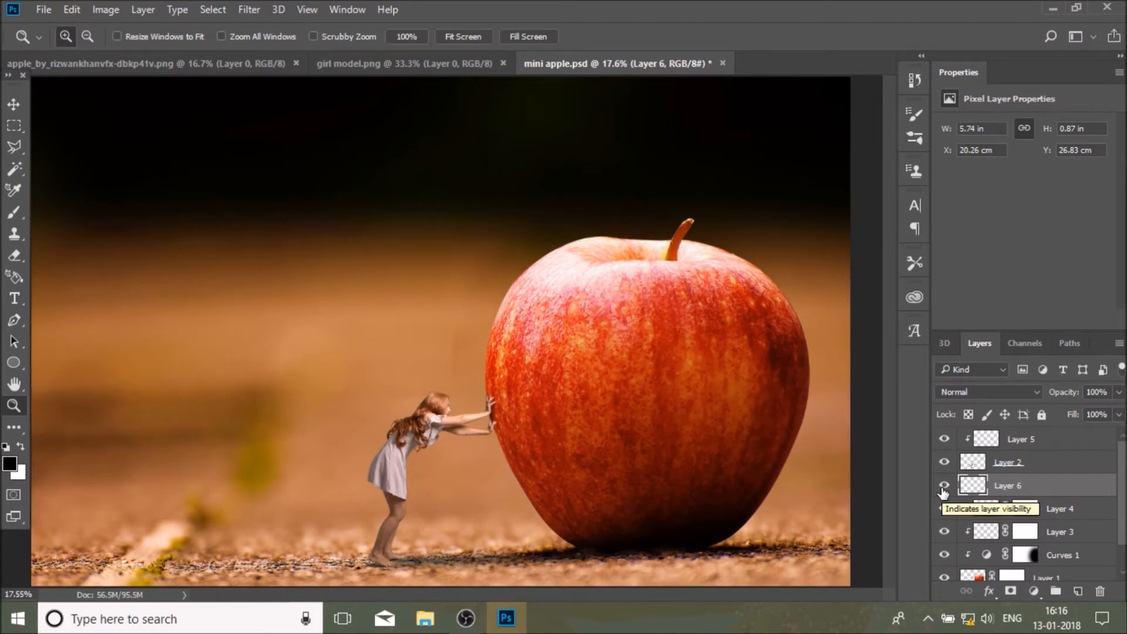
Paint black on the Curves 1 layer mask over the apple's lower side facing the girl, using the 448 px brush at 78% opacity
{"action": "scroll", "coordinate": [1027, 516], "scroll_direction": "down", "scroll_amount": 1}
{"action": "left_click", "coordinate": [1024, 521]}
{"action": "key", "text": "b"}
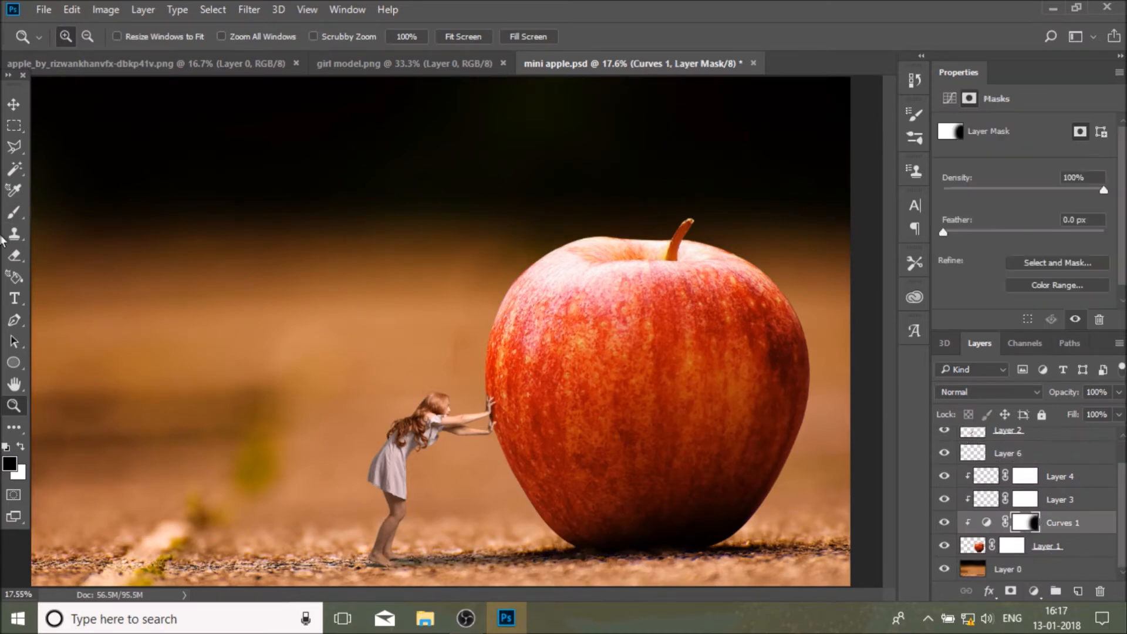
{"action": "mouse_move", "coordinate": [517, 485]}
{"action": "left_mouse_down"}
{"action": "mouse_move", "coordinate": [505, 449]}
{"action": "mouse_move", "coordinate": [540, 497]}
{"action": "left_mouse_up"}
{"action": "left_click", "coordinate": [943, 522]}
{"action": "left_click", "coordinate": [944, 521]}
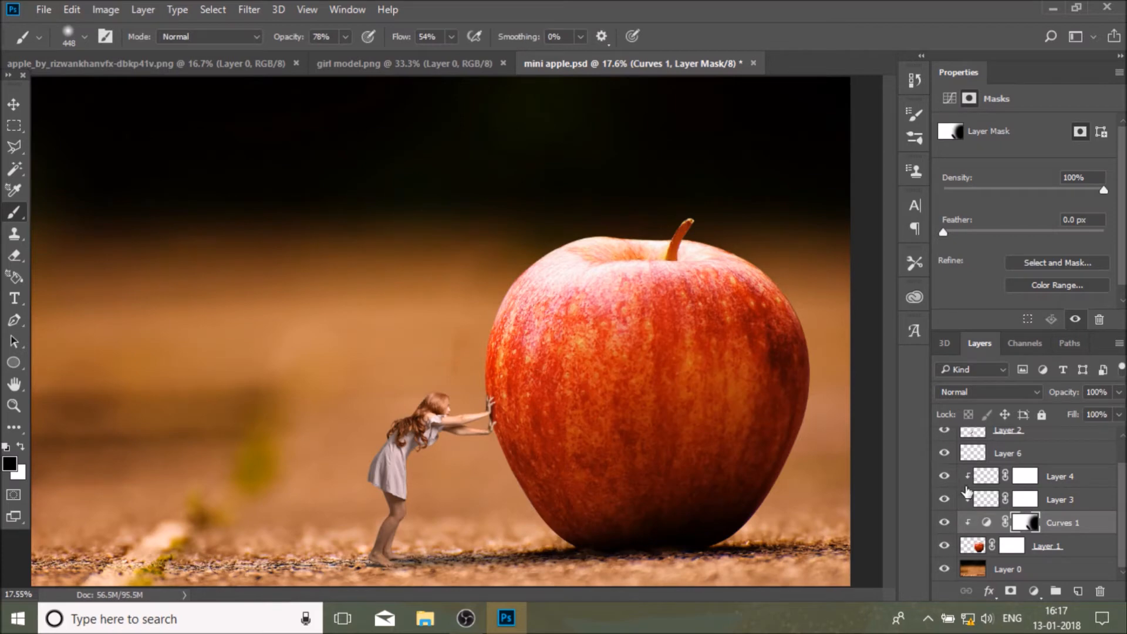
Add a new empty layer above Layer 4 and clip it to the apple
{"action": "left_click", "coordinate": [1076, 478]}
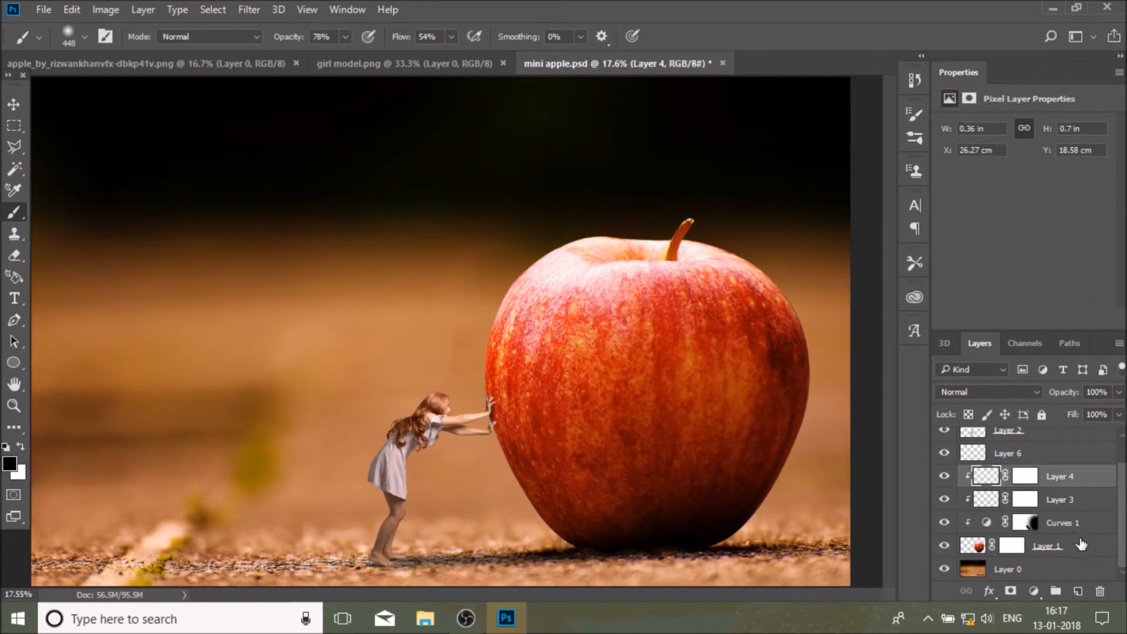
{"action": "left_click", "coordinate": [1077, 591]}
{"action": "right_click", "coordinate": [1009, 476]}
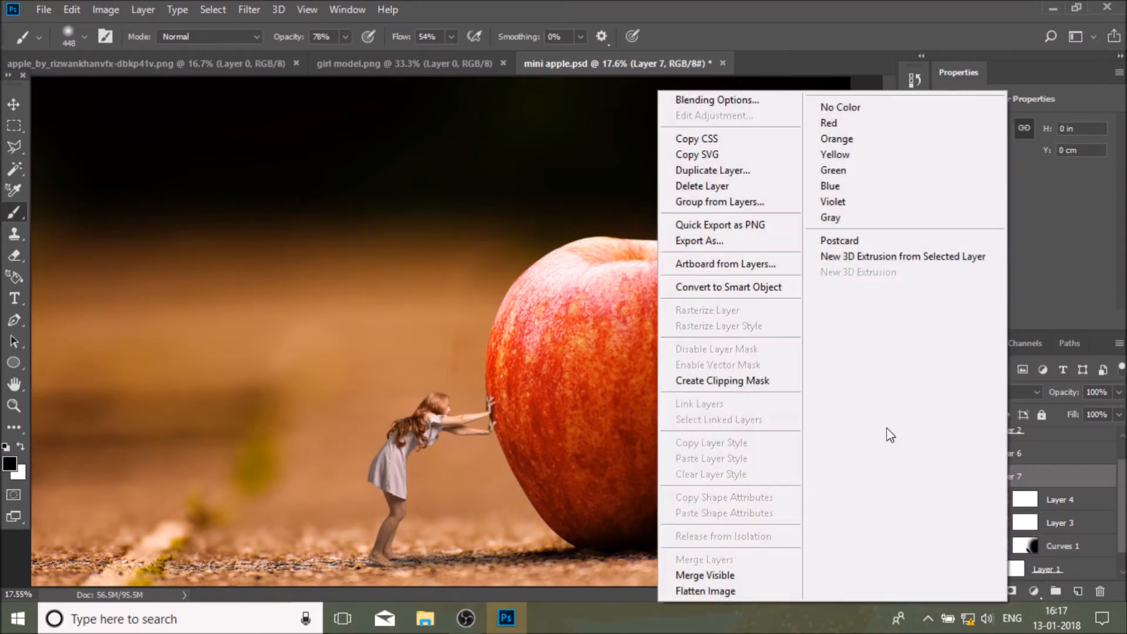
{"action": "left_click", "coordinate": [728, 382]}
Outline a crescent from the girl's hands down the apple's near edge to its base with the Polygonal Lasso
{"action": "key", "text": "l"}
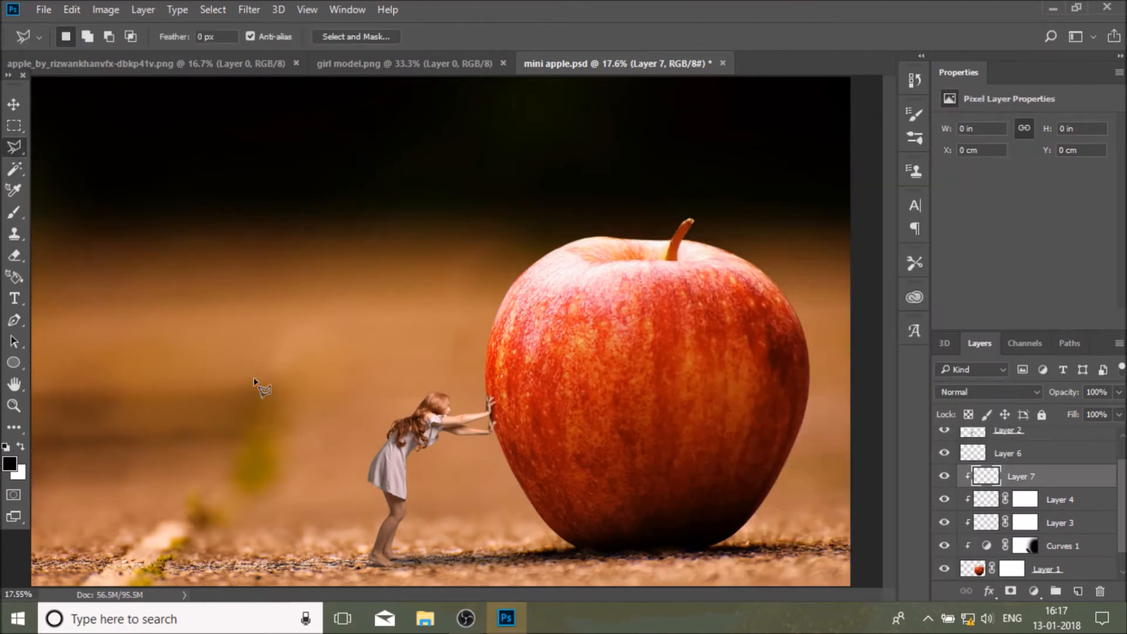
{"action": "left_click", "coordinate": [585, 547]}
{"action": "left_click", "coordinate": [488, 397]}
{"action": "double_click", "coordinate": [584, 546]}
Try to feather the crescent selection in Select and Mask
{"action": "key", "text": "ctrl+alt+r"}
{"action": "left_click_drag", "start_coordinate": [910, 448], "coordinate": [936, 449]}
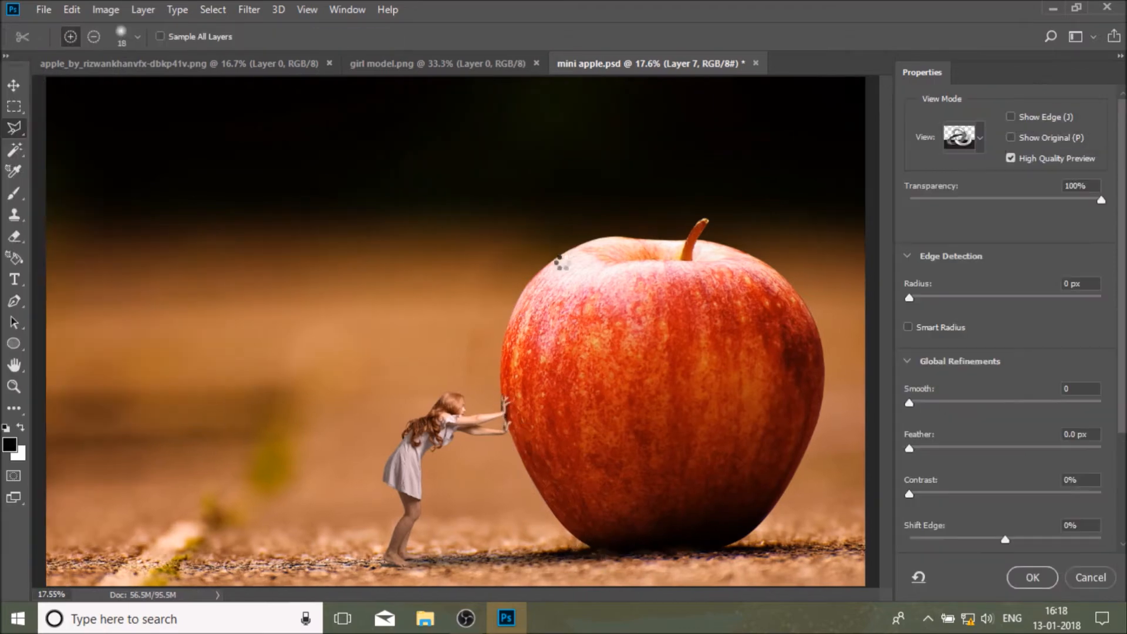
{"action": "key", "text": "Return"}
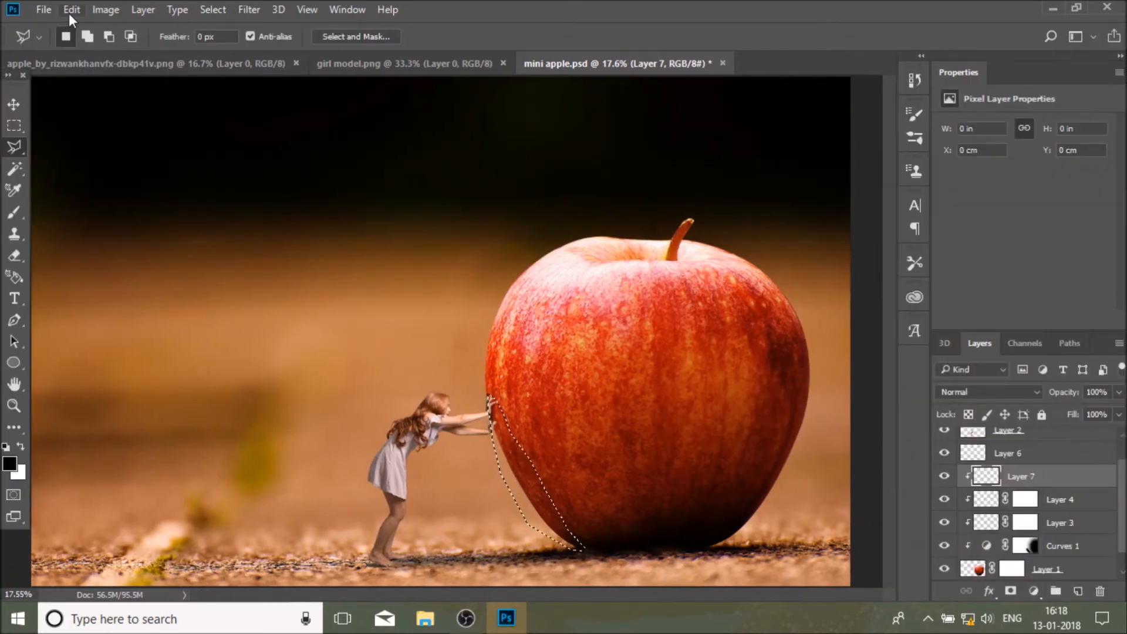
{"action": "left_click", "coordinate": [354, 37]}
{"action": "left_click", "coordinate": [1090, 577]}
{"action": "key", "text": "ctrl+alt+r"}
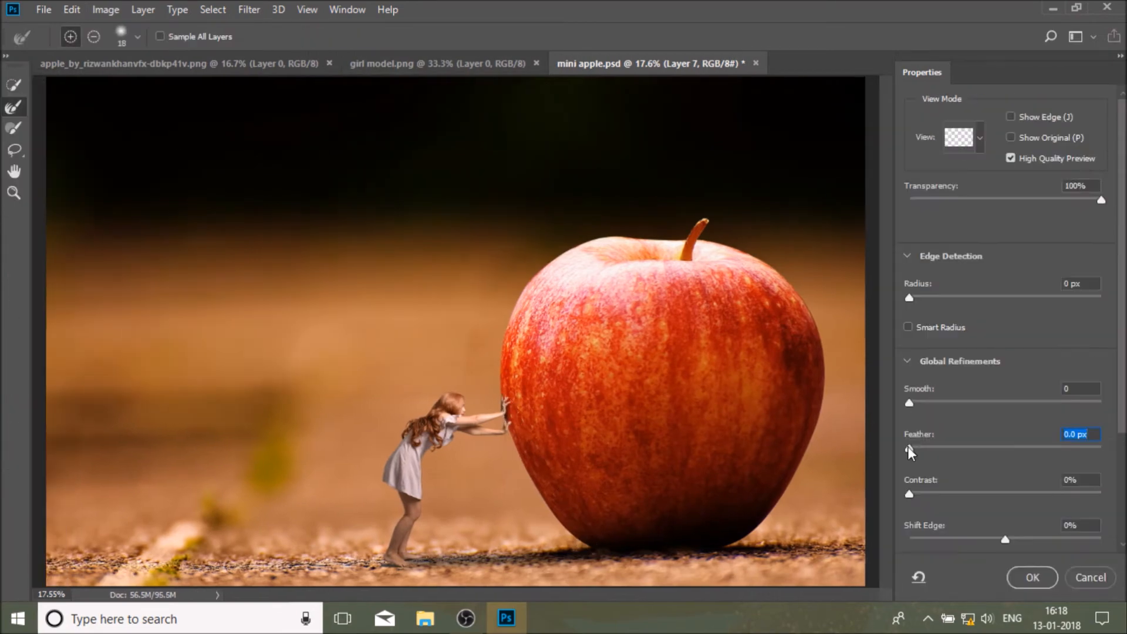
{"action": "left_click", "coordinate": [1033, 577]}
Paint the selected crescent black on Layer 7 with the 448 px brush at 78% opacity, and deselect it
{"action": "key", "text": "b"}
{"action": "mouse_move", "coordinate": [496, 408]}
{"action": "left_mouse_down"}
{"action": "mouse_move", "coordinate": [546, 515]}
{"action": "mouse_move", "coordinate": [605, 549]}
{"action": "left_mouse_up"}
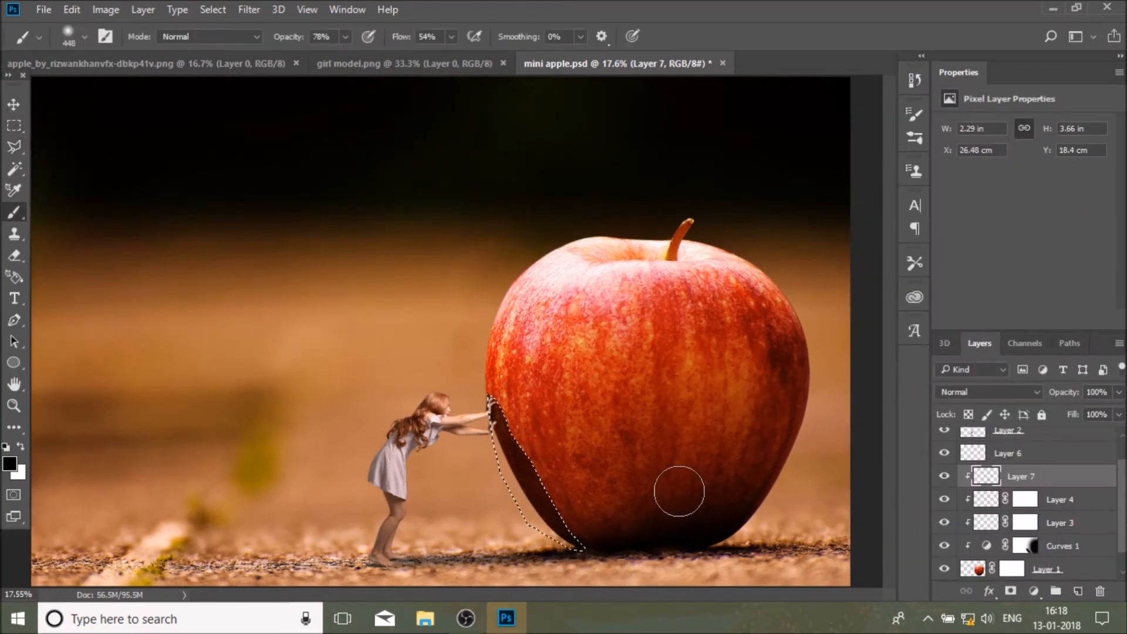
{"action": "left_click", "coordinate": [14, 146]}
{"action": "right_click", "coordinate": [217, 215]}
{"action": "left_click", "coordinate": [220, 219]}
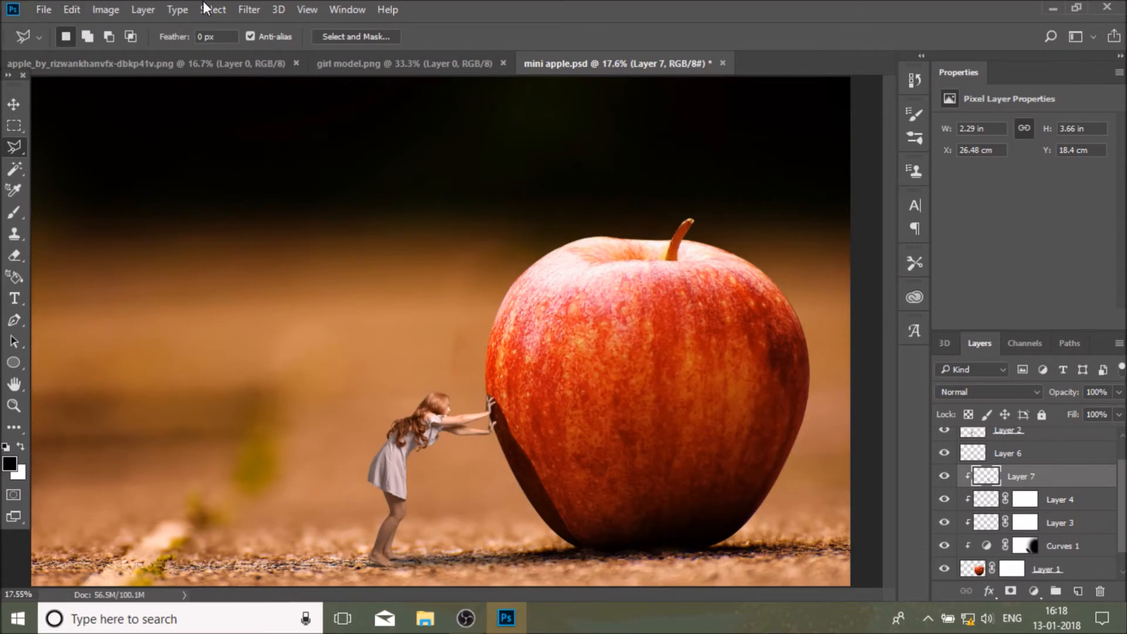
Soften the painted apple-edge shadow on Layer 7 with a strong Gaussian Blur
{"action": "left_click", "coordinate": [235, 11]}
{"action": "mouse_move", "coordinate": [332, 196]}
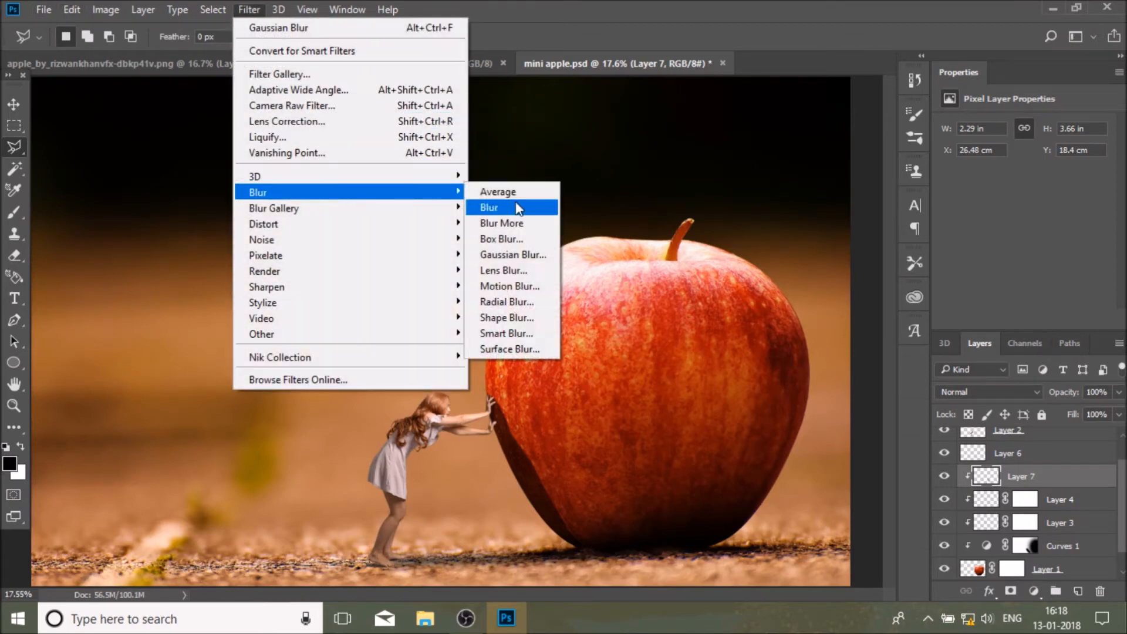
{"action": "left_click", "coordinate": [530, 256]}
{"action": "left_click_drag", "start_coordinate": [770, 339], "coordinate": [788, 347]}
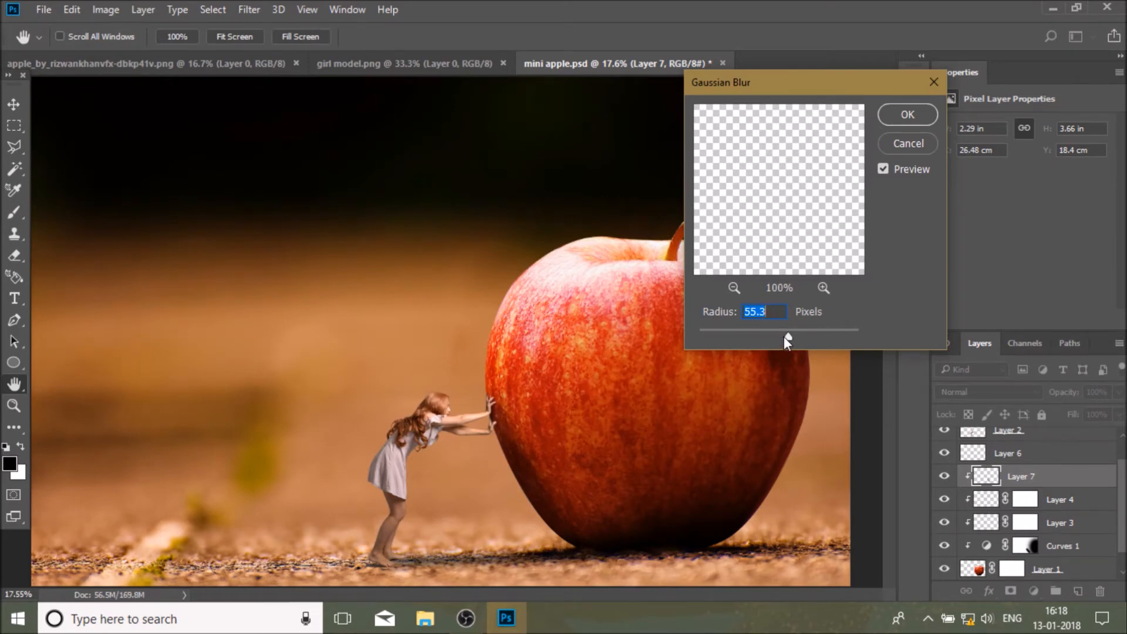
{"action": "mouse_move", "coordinate": [788, 334]}
{"action": "left_mouse_down"}
{"action": "mouse_move", "coordinate": [805, 339]}
{"action": "mouse_move", "coordinate": [795, 342]}
{"action": "left_mouse_up"}
{"action": "left_click", "coordinate": [904, 118]}
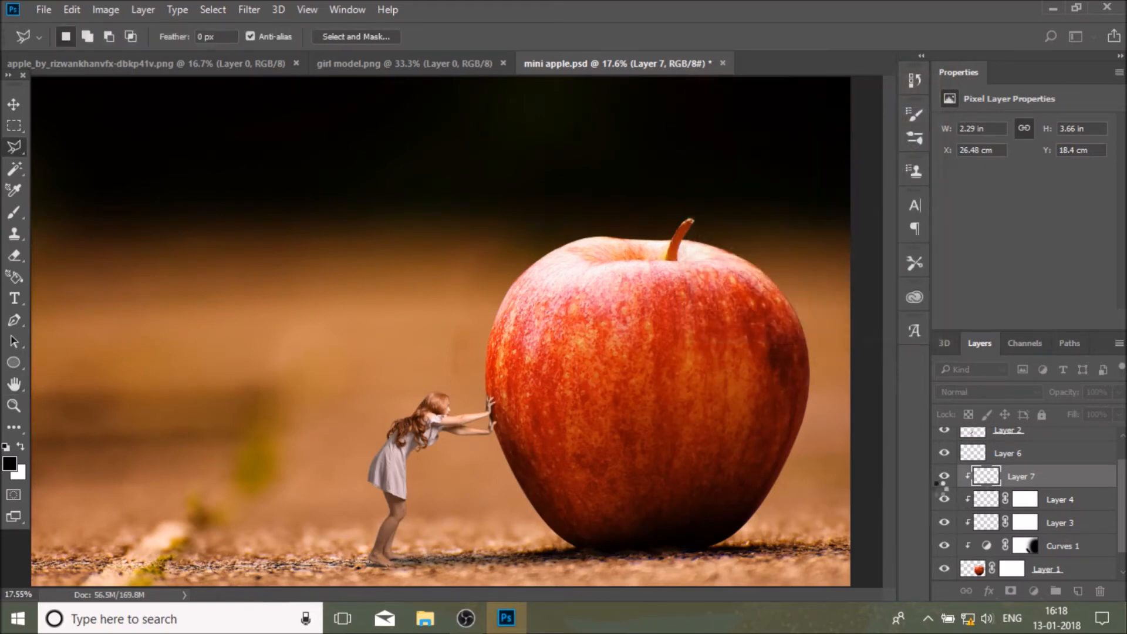
Compare the apple with and without Layer 7's shadow, and set the layer's opacity to 64%
{"action": "left_click", "coordinate": [944, 476]}
{"action": "left_click", "coordinate": [943, 476]}
{"action": "left_click", "coordinate": [943, 478]}
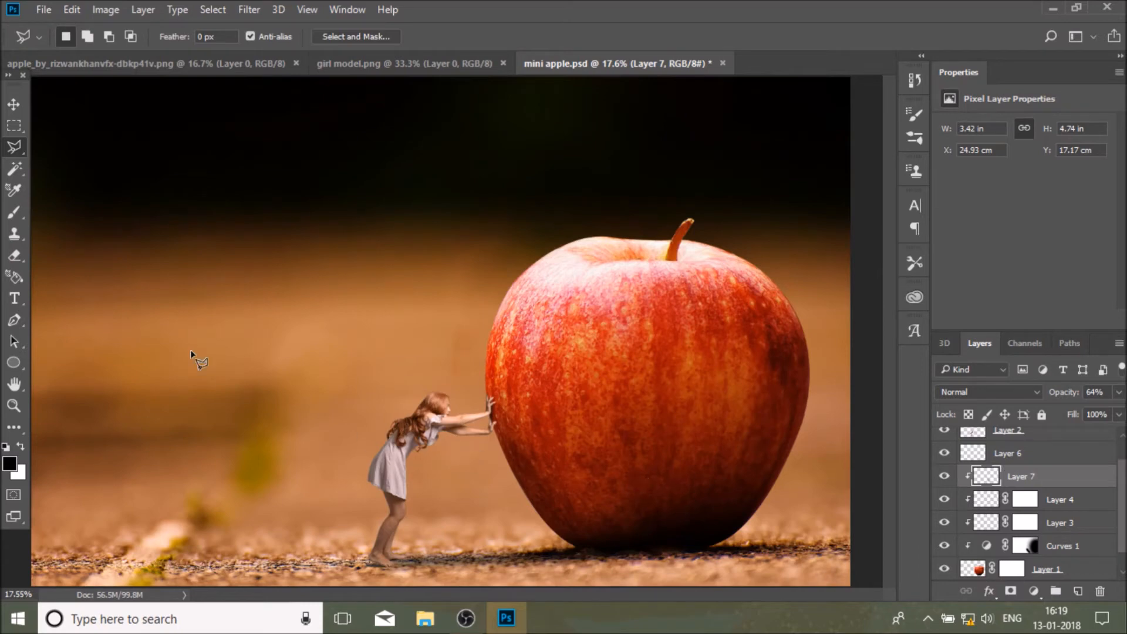
Duplicate the girl's Layer 2 and clip both the copy and Layer 5 to the original layer
{"action": "left_click", "coordinate": [16, 106]}
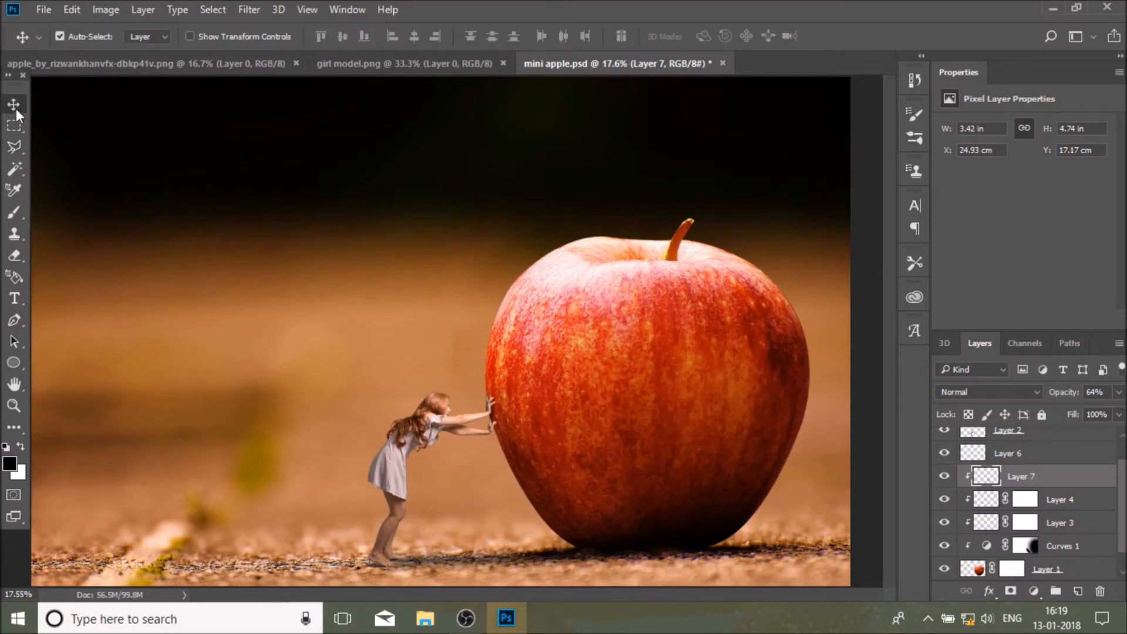
{"action": "left_click", "coordinate": [393, 453]}
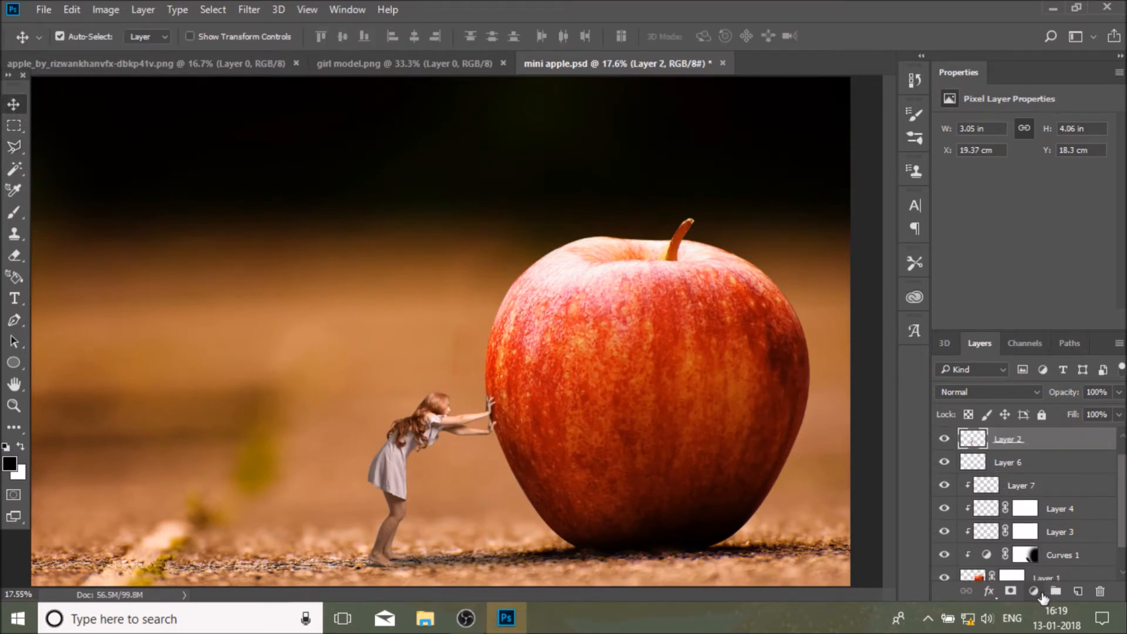
{"action": "scroll", "coordinate": [1032, 445], "scroll_direction": "up", "scroll_amount": 1}
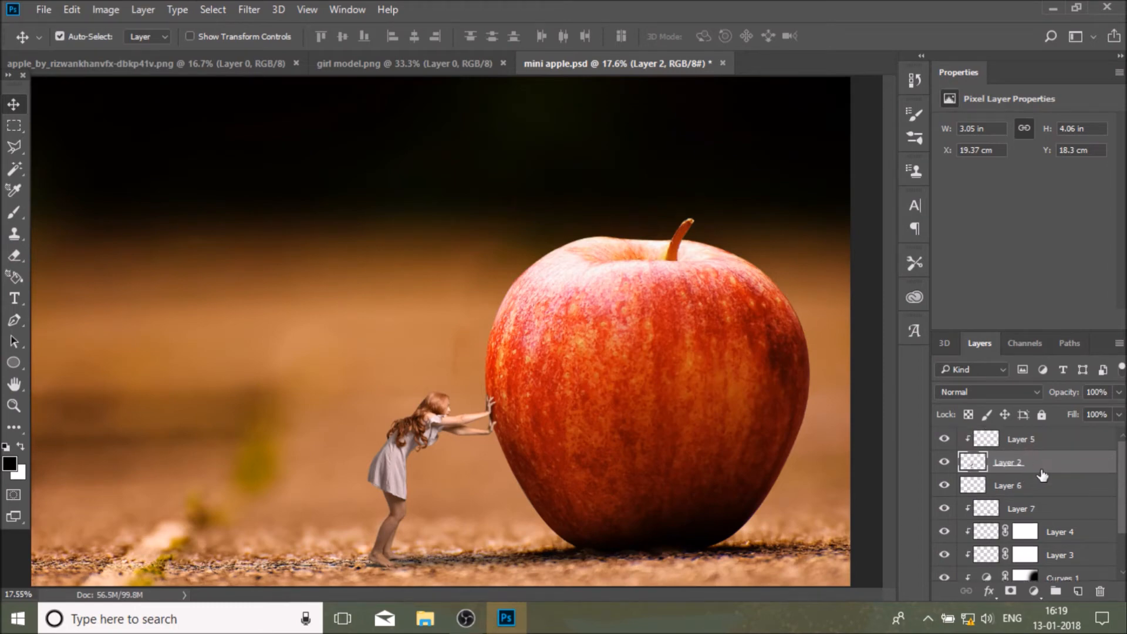
{"action": "left_click_drag", "start_coordinate": [1096, 471], "coordinate": [1078, 591]}
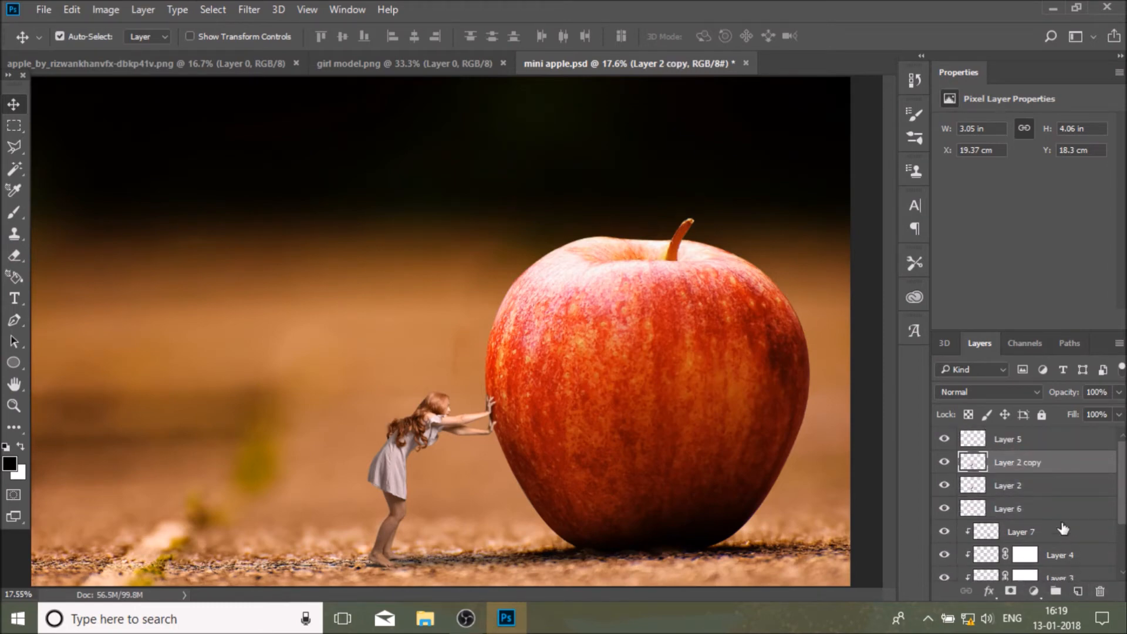
{"action": "left_click", "coordinate": [1024, 449], "text": "ctrl"}
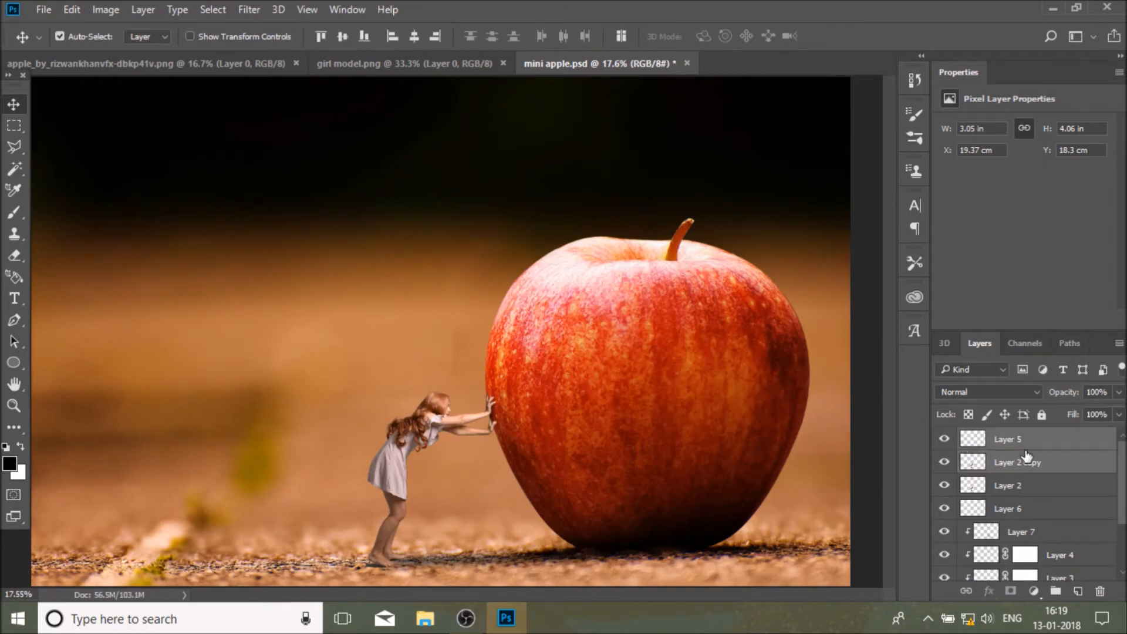
{"action": "right_click", "coordinate": [1026, 457]}
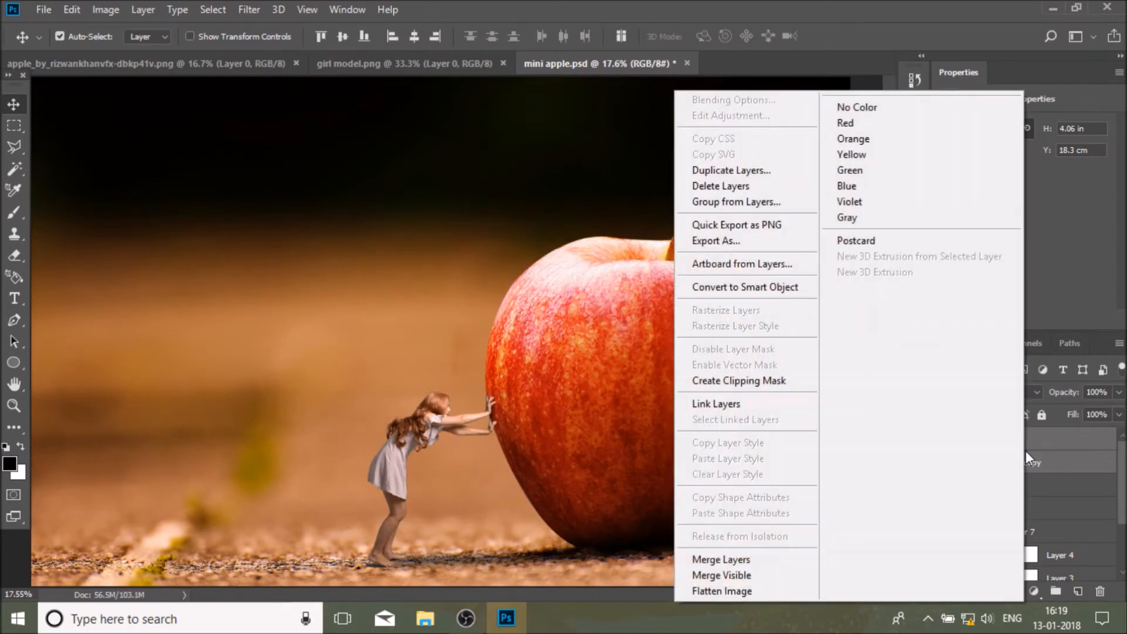
{"action": "left_click", "coordinate": [761, 383]}
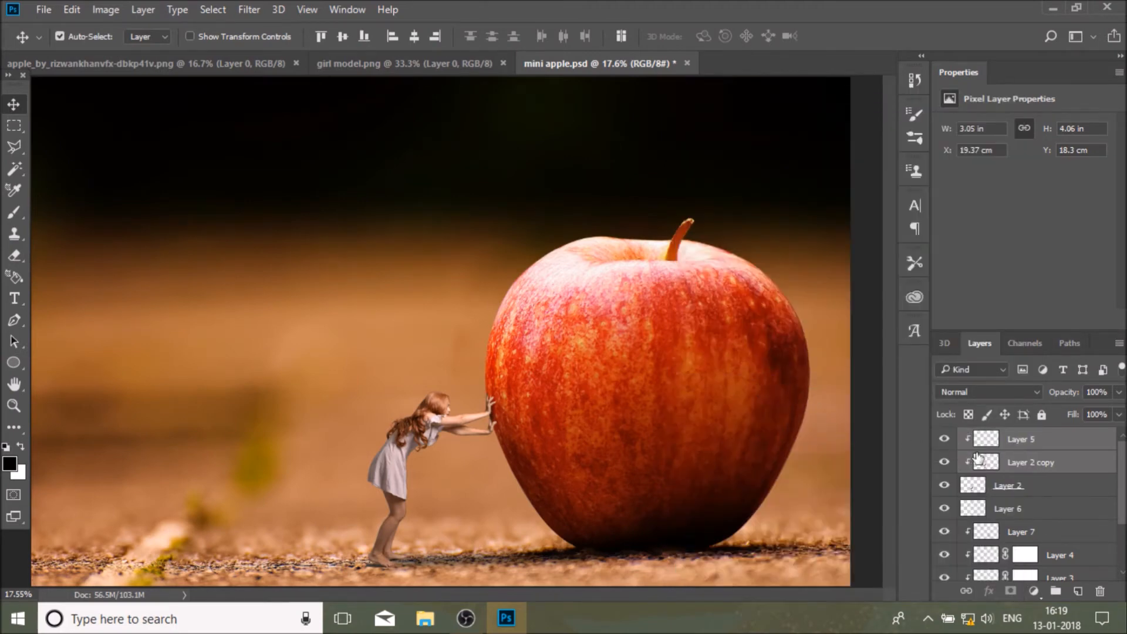
Release Layer 5 from its clipping mask, inspect the girl's hair up close, and clip the layer again
{"action": "left_click", "coordinate": [1027, 440]}
{"action": "right_click", "coordinate": [1027, 439]}
{"action": "left_click", "coordinate": [728, 382]}
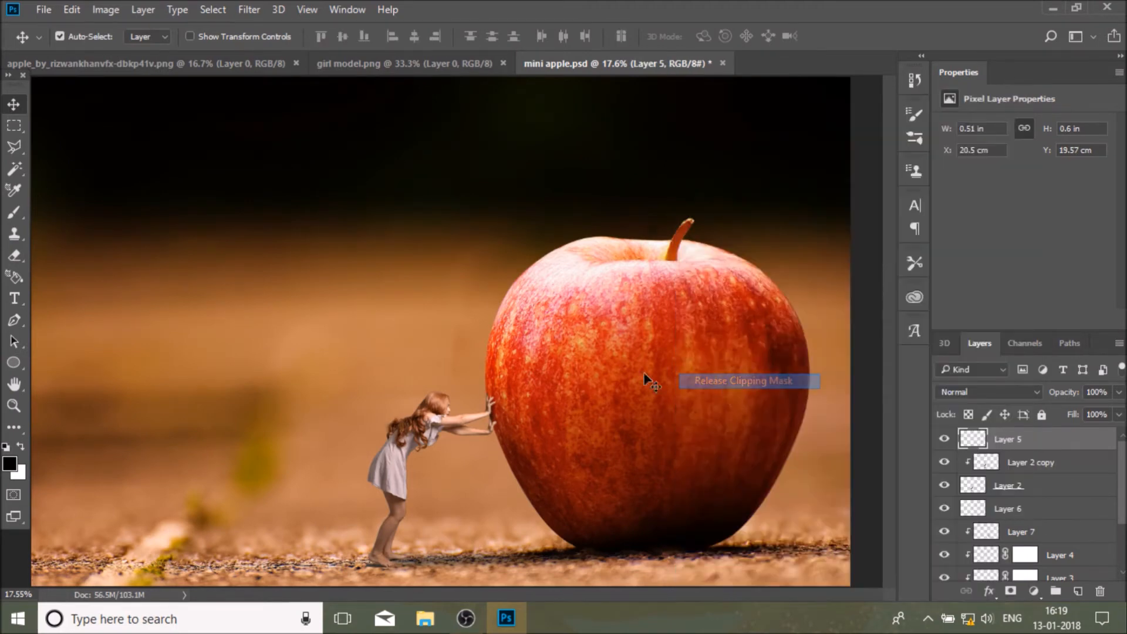
{"action": "left_click", "coordinate": [9, 406]}
{"action": "left_click", "coordinate": [335, 420]}
{"action": "left_click", "coordinate": [336, 420]}
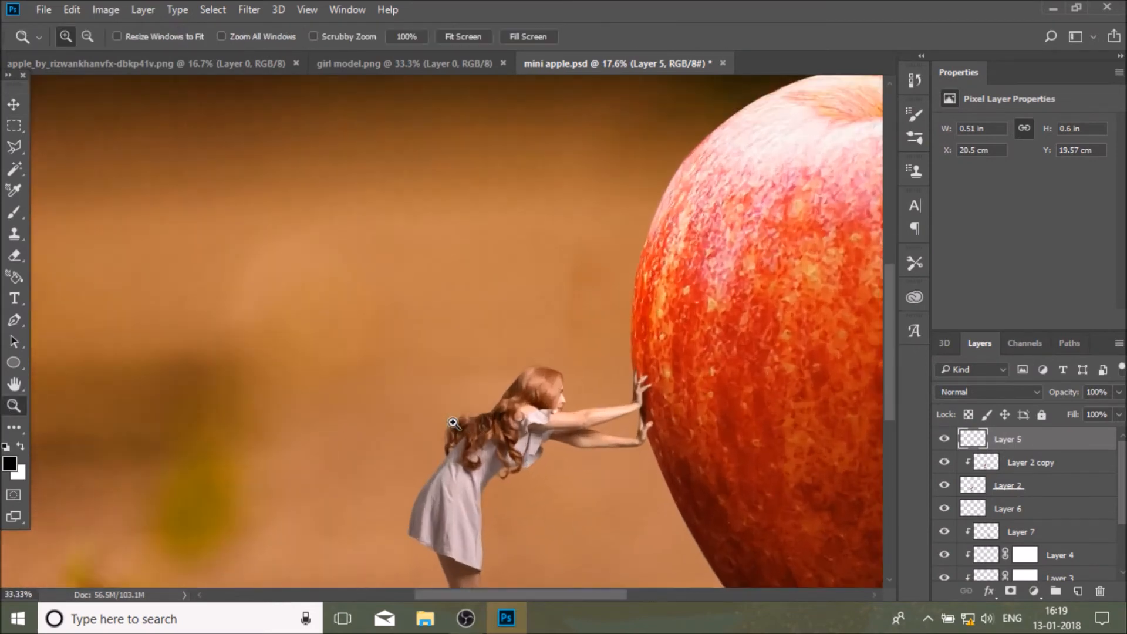
{"action": "left_click", "coordinate": [437, 420]}
{"action": "left_click", "coordinate": [570, 418]}
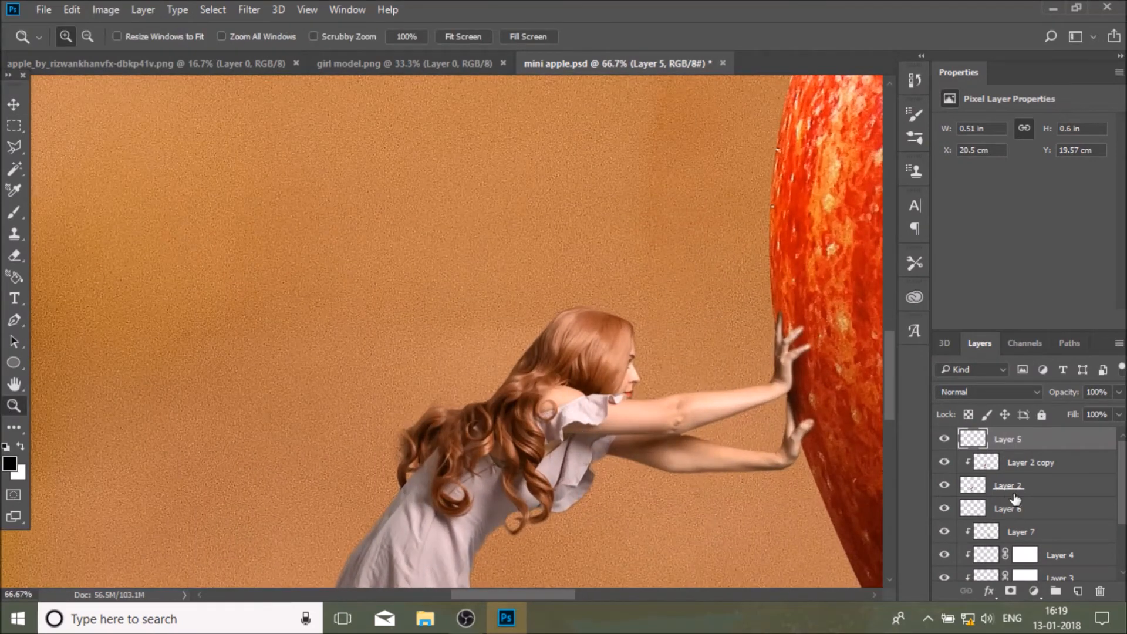
{"action": "right_click", "coordinate": [1008, 441]}
{"action": "left_click", "coordinate": [696, 380]}
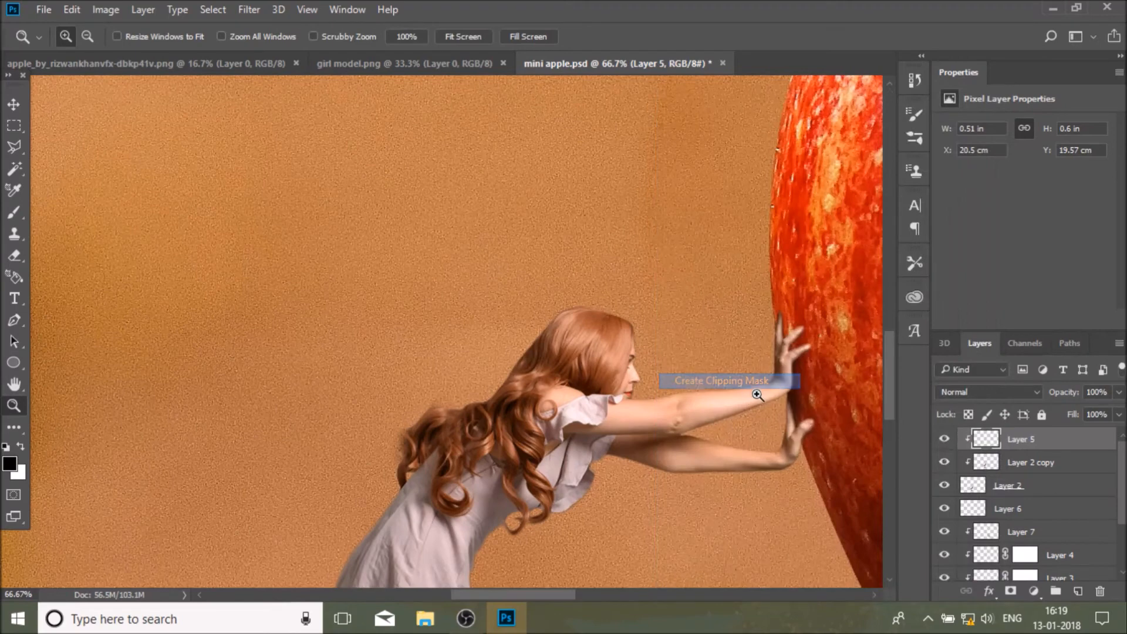
Fill the clipped Layer 2 copy with 50% Gray in Normal mode at 100% opacity
{"action": "left_click", "coordinate": [1028, 470]}
{"action": "left_click", "coordinate": [72, 9]}
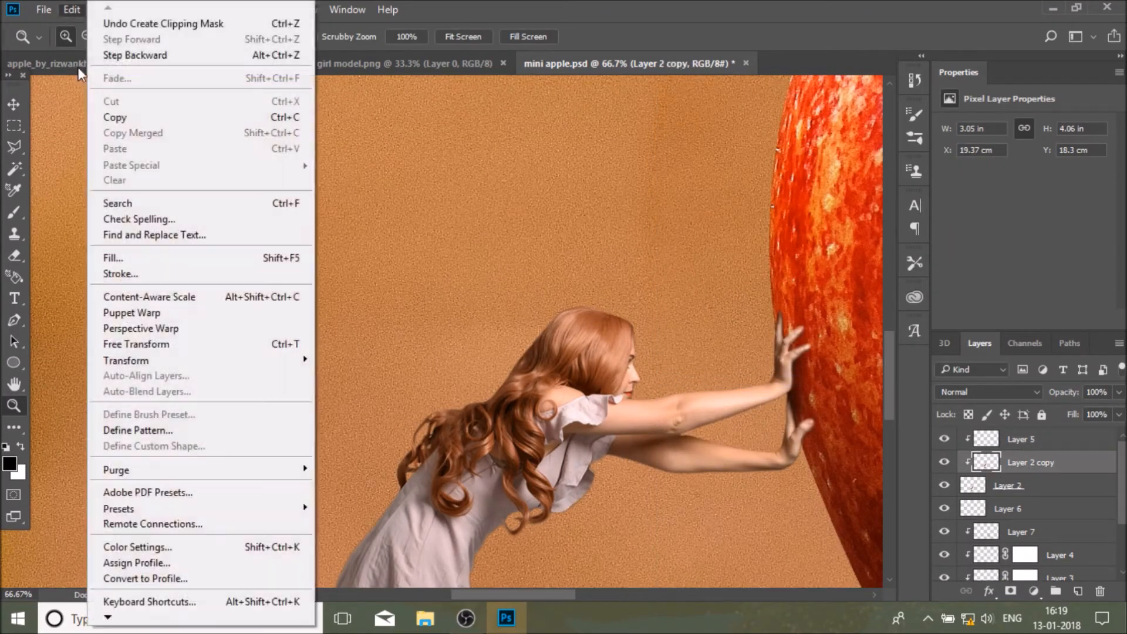
{"action": "left_click", "coordinate": [137, 254]}
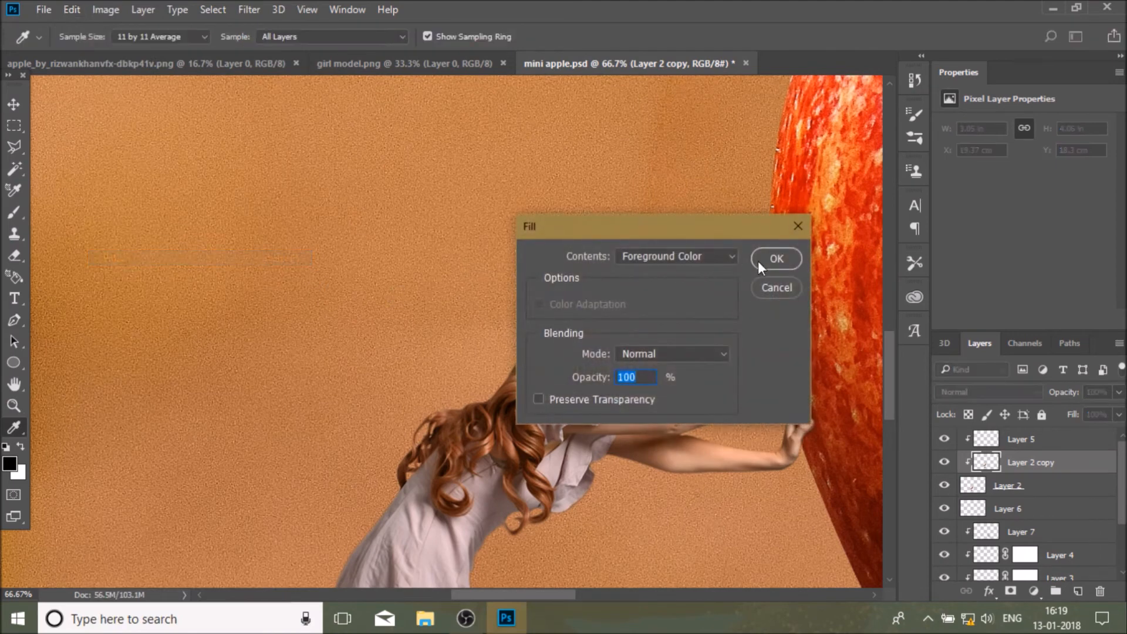
{"action": "left_click", "coordinate": [670, 256]}
{"action": "left_click", "coordinate": [654, 378]}
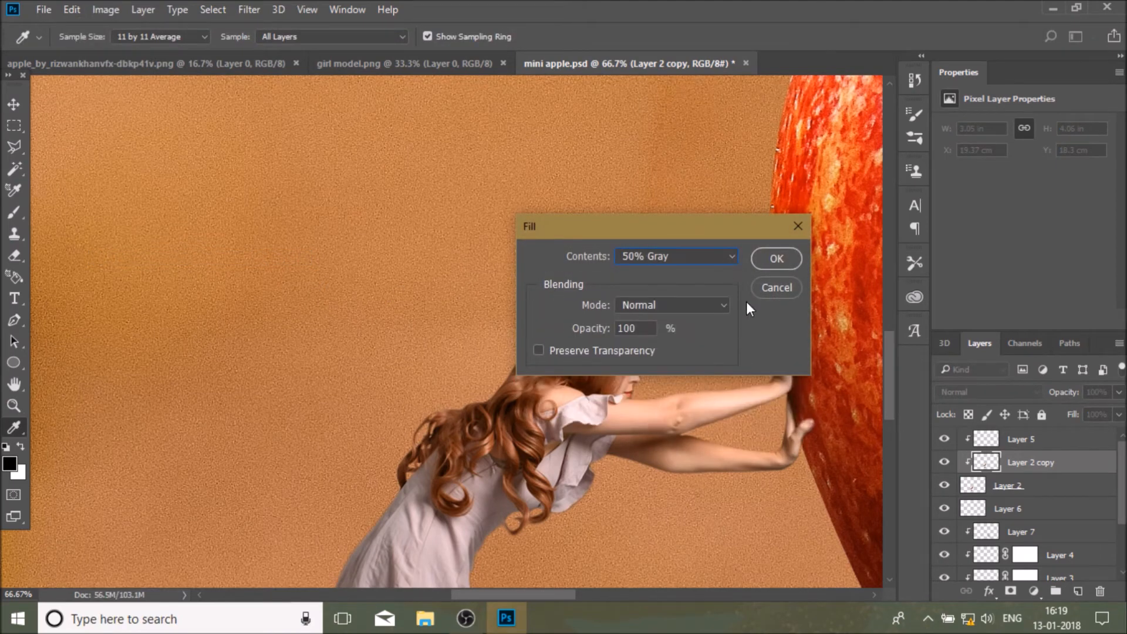
{"action": "left_click", "coordinate": [772, 259]}
{"action": "key", "text": "z"}
Set the gray Layer 2 copy's blend mode to Overlay and move it above Layer 5 in the clipping stack
{"action": "left_click", "coordinate": [1020, 392]}
{"action": "left_click", "coordinate": [977, 215]}
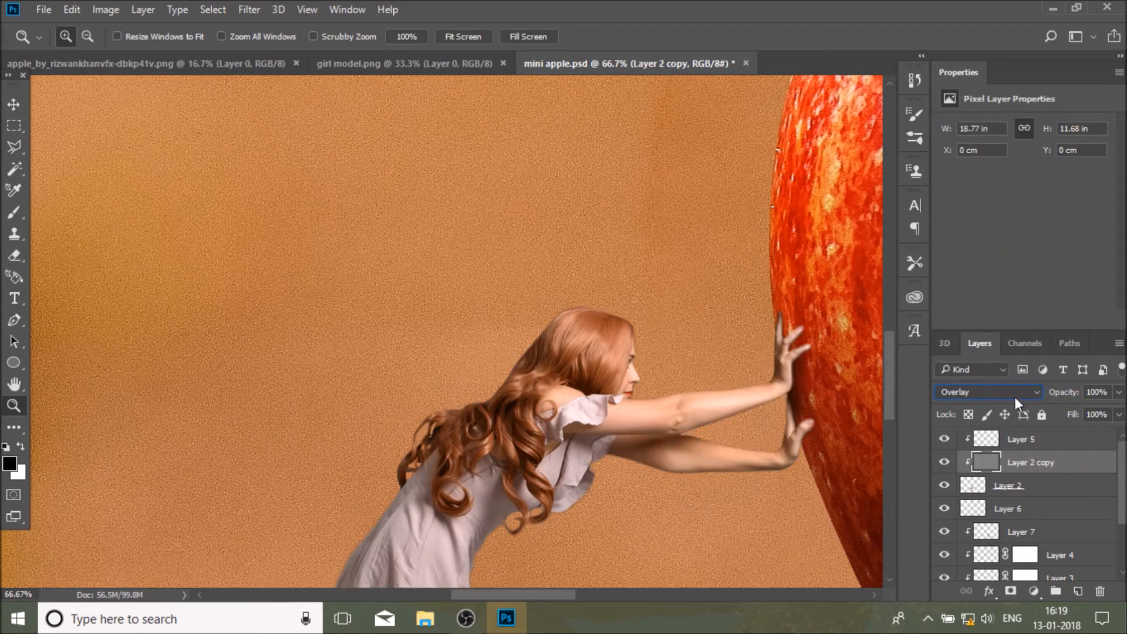
{"action": "left_click_drag", "start_coordinate": [1036, 473], "coordinate": [1019, 439]}
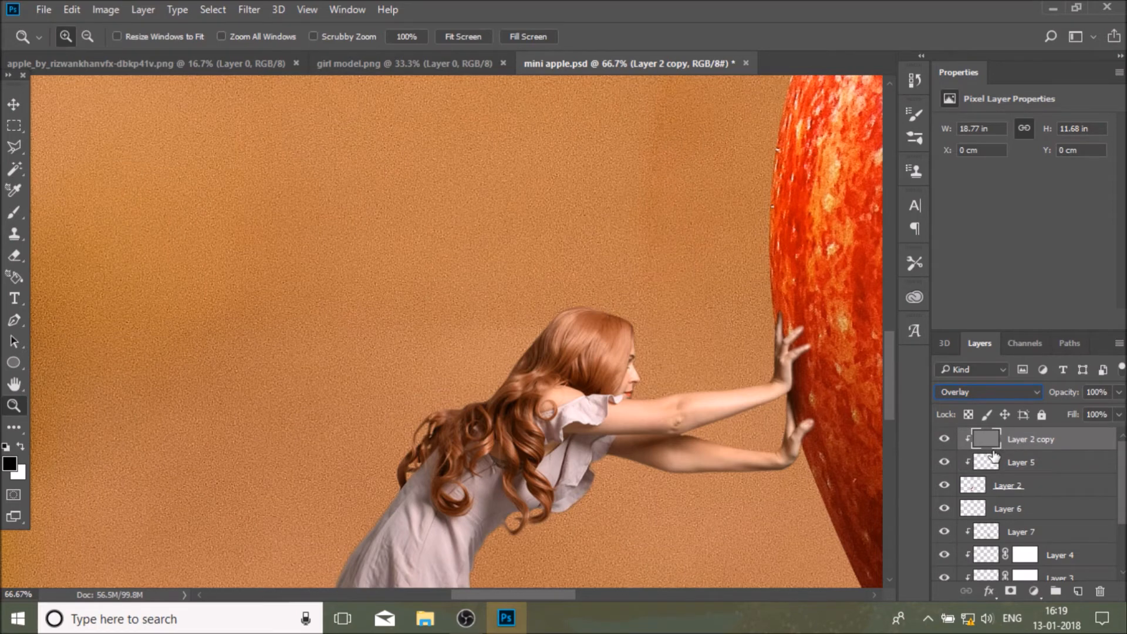
Try the Normal and Soft Light blend modes on the gray Layer 2 copy and return it to Overlay
{"action": "left_click", "coordinate": [1019, 393]}
{"action": "left_click", "coordinate": [953, 72]}
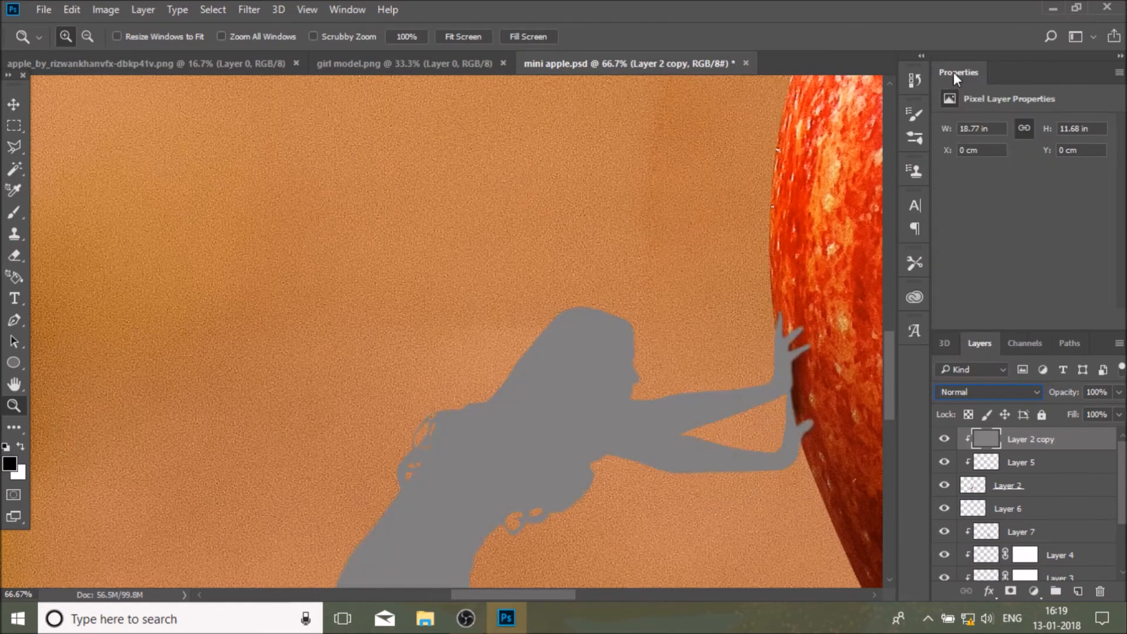
{"action": "left_click", "coordinate": [1021, 392]}
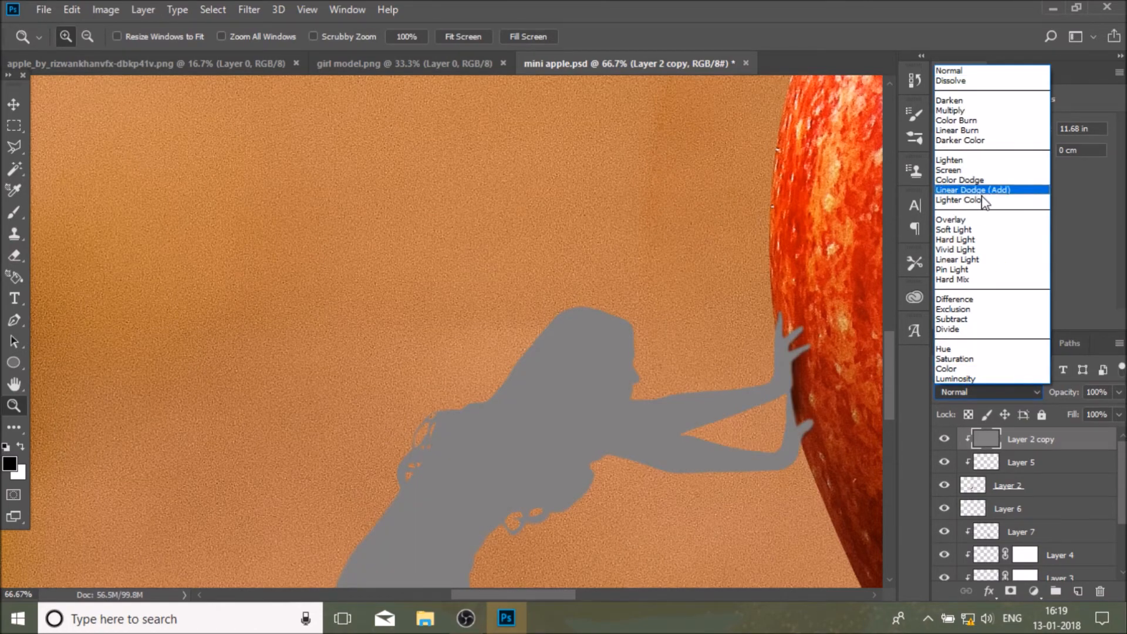
{"action": "left_click", "coordinate": [992, 227]}
{"action": "left_click", "coordinate": [998, 396]}
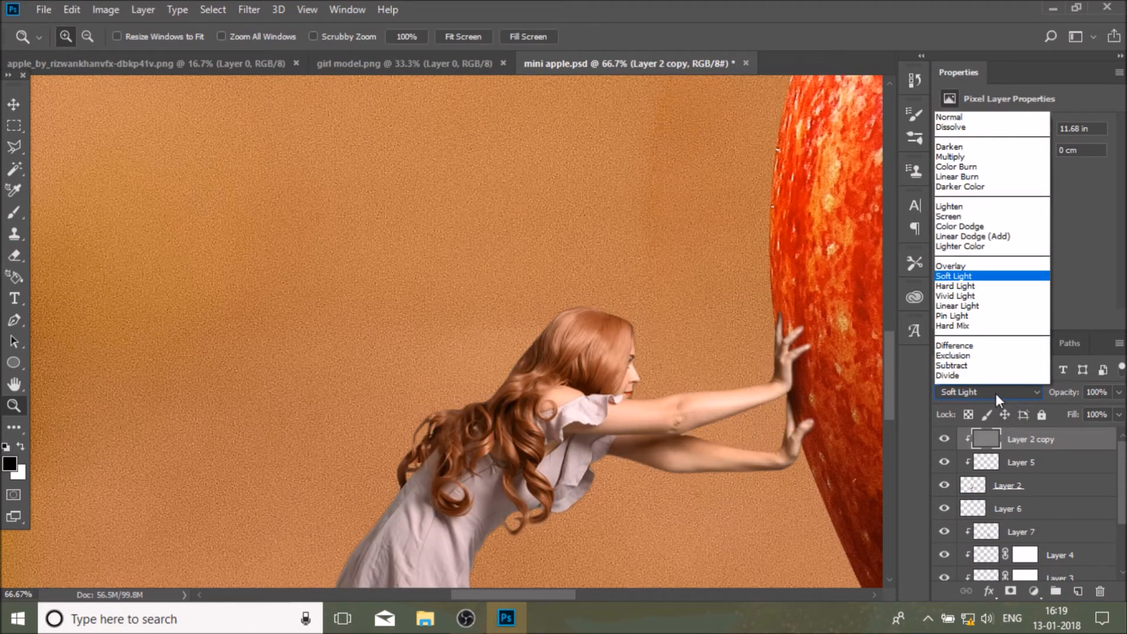
{"action": "left_click", "coordinate": [953, 214]}
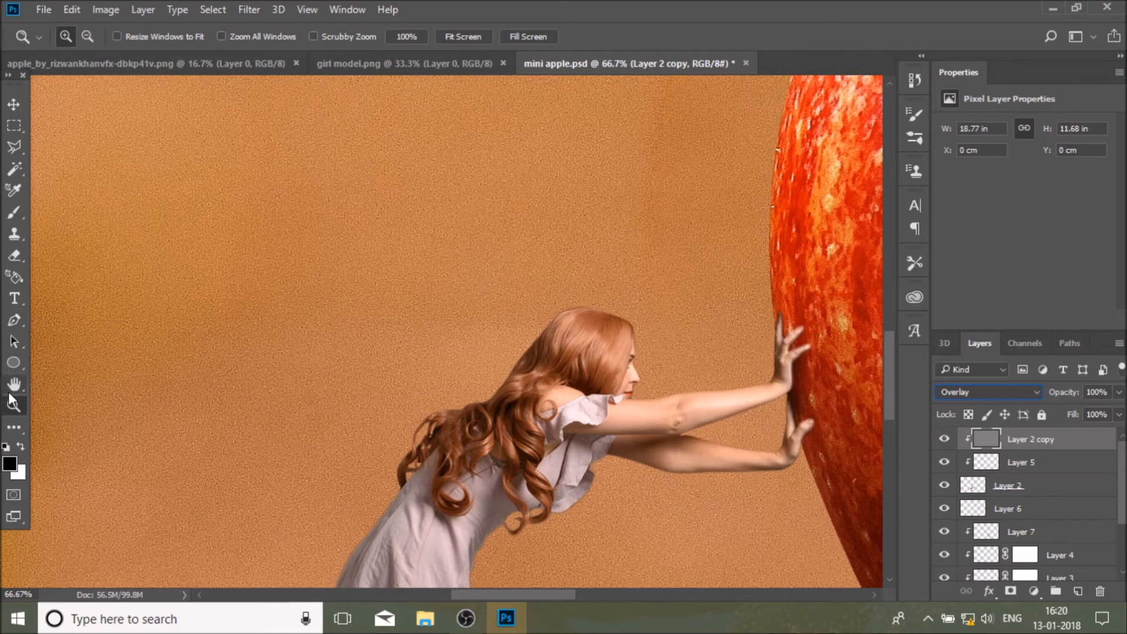
Dodge the highlights along the girl's arms, back of the dress and legs on Layer 2 copy with an 83 px brush at 14% exposure
{"action": "right_click", "coordinate": [12, 432]}
{"action": "left_click", "coordinate": [93, 452]}
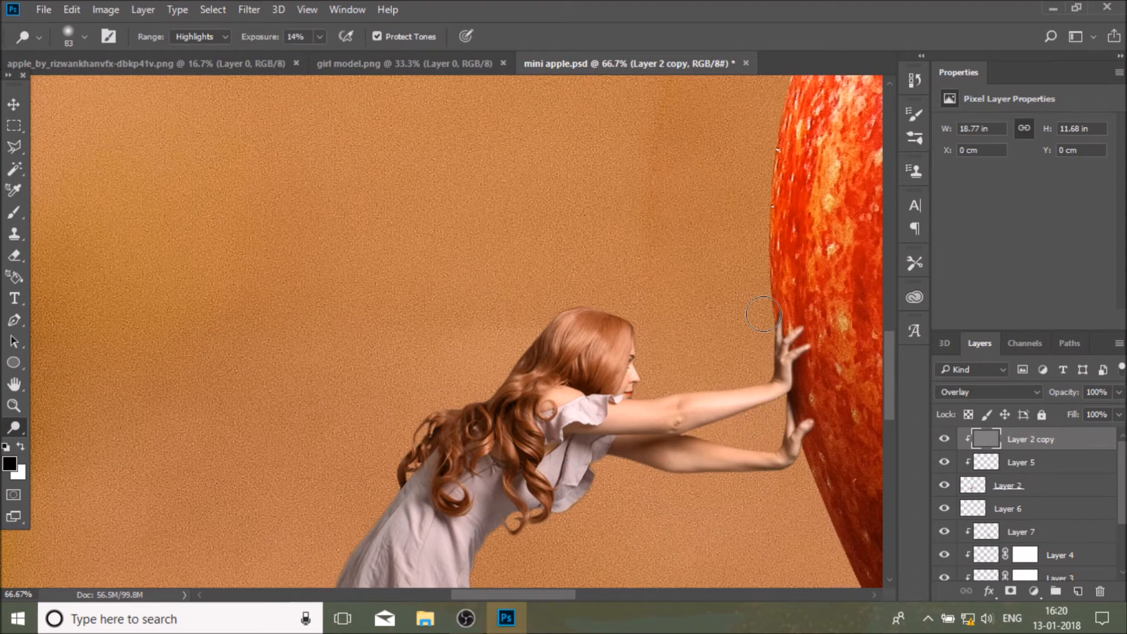
{"action": "left_click_drag", "start_coordinate": [705, 390], "coordinate": [651, 404]}
{"action": "scroll", "coordinate": [381, 520], "scroll_direction": "down", "scroll_amount": 3}
{"action": "mouse_move", "coordinate": [427, 252]}
{"action": "left_mouse_down"}
{"action": "mouse_move", "coordinate": [407, 327]}
{"action": "mouse_move", "coordinate": [304, 479]}
{"action": "left_mouse_up"}
{"action": "scroll", "coordinate": [304, 478], "scroll_direction": "down", "scroll_amount": 3}
{"action": "left_click_drag", "start_coordinate": [423, 311], "coordinate": [353, 458]}
{"action": "scroll", "coordinate": [538, 322], "scroll_direction": "up", "scroll_amount": 7}
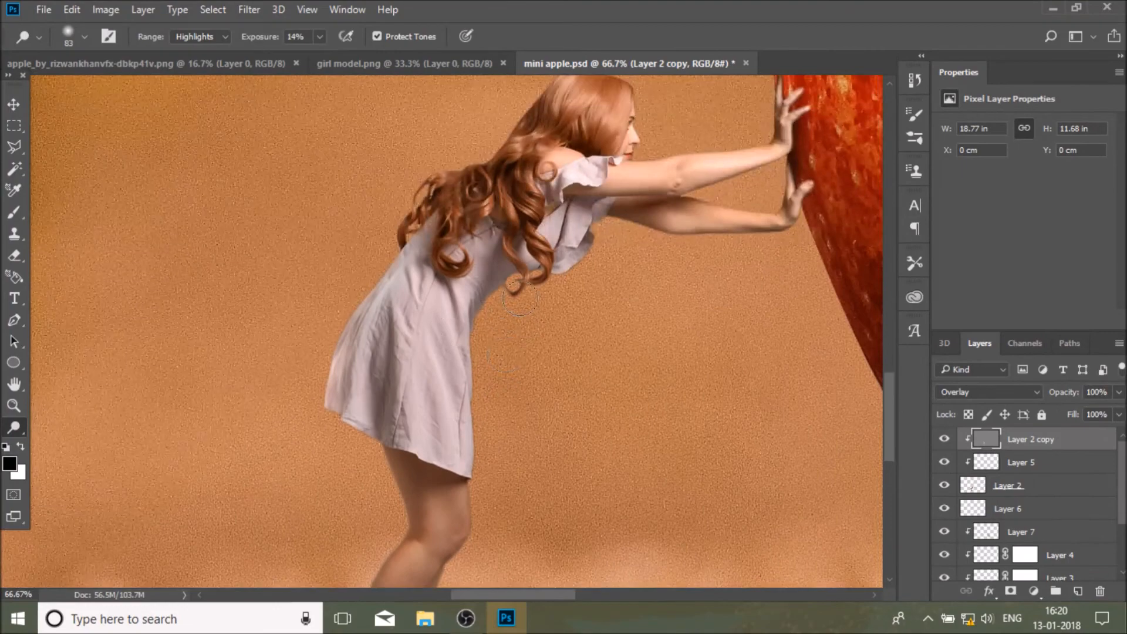
Reduce the Dodge brush to 37 px and brighten finer highlights on the girl's arms
{"action": "left_click", "coordinate": [85, 37]}
{"action": "left_click_drag", "start_coordinate": [123, 93], "coordinate": [108, 92]}
{"action": "left_click", "coordinate": [653, 284]}
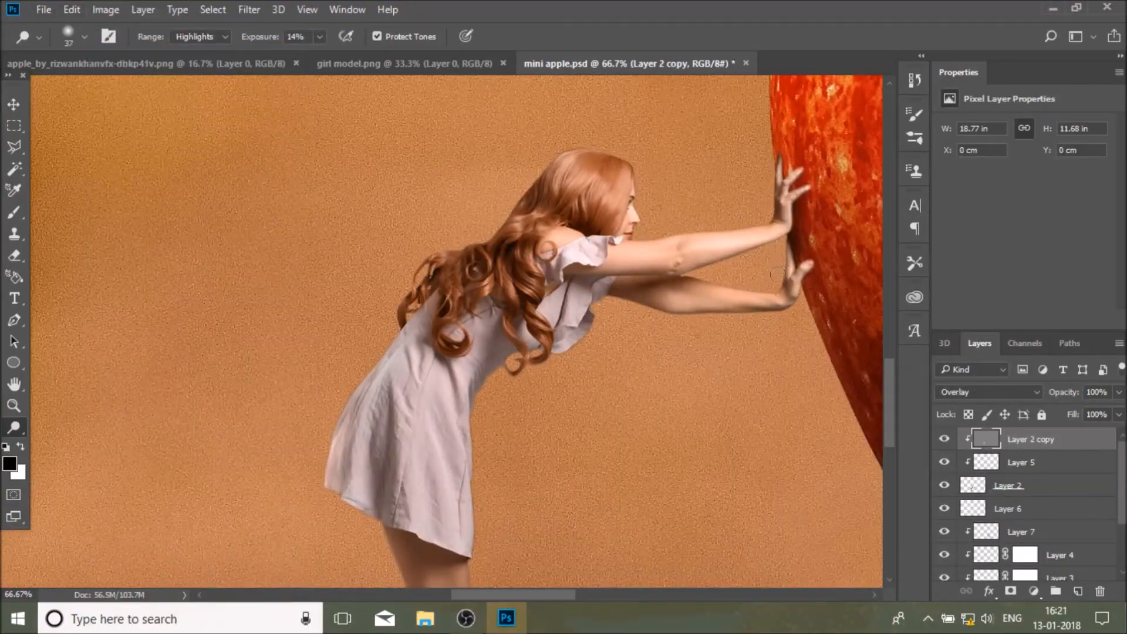
Toggle the visibility of Layer 2 copy to compare the girl with and without the dodging, and check the whole image
{"action": "scroll", "coordinate": [757, 247], "scroll_direction": "down", "scroll_amount": 3}
{"action": "left_click", "coordinate": [944, 438]}
{"action": "left_click", "coordinate": [944, 439]}
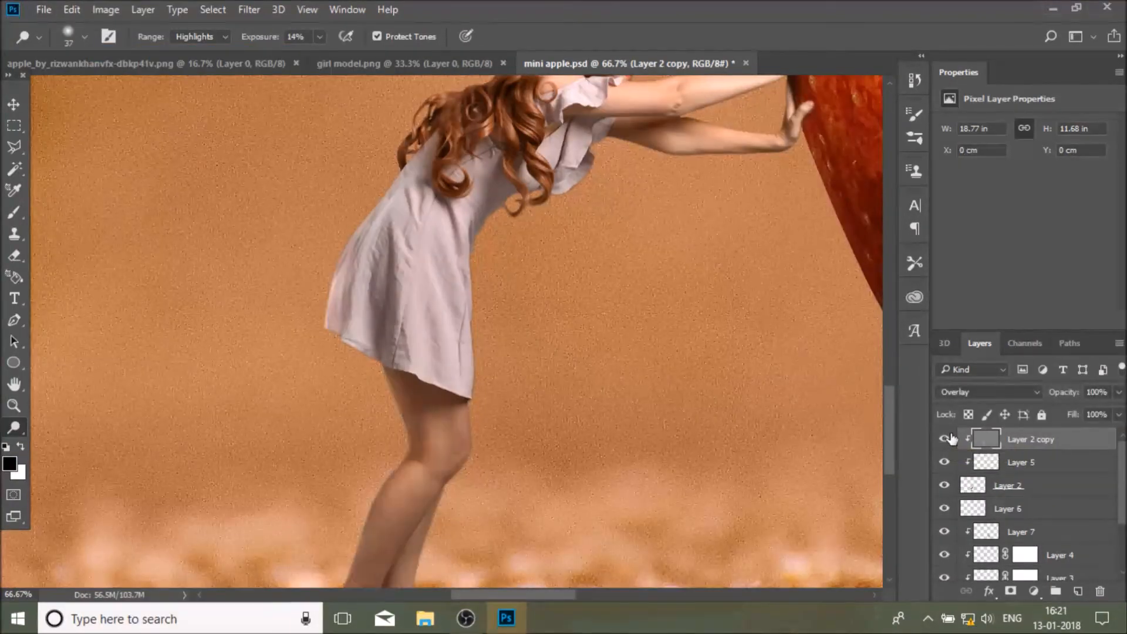
{"action": "left_click", "coordinate": [945, 438]}
{"action": "left_click", "coordinate": [945, 439]}
{"action": "key", "text": "z"}
{"action": "key", "text": "ctrl+0"}
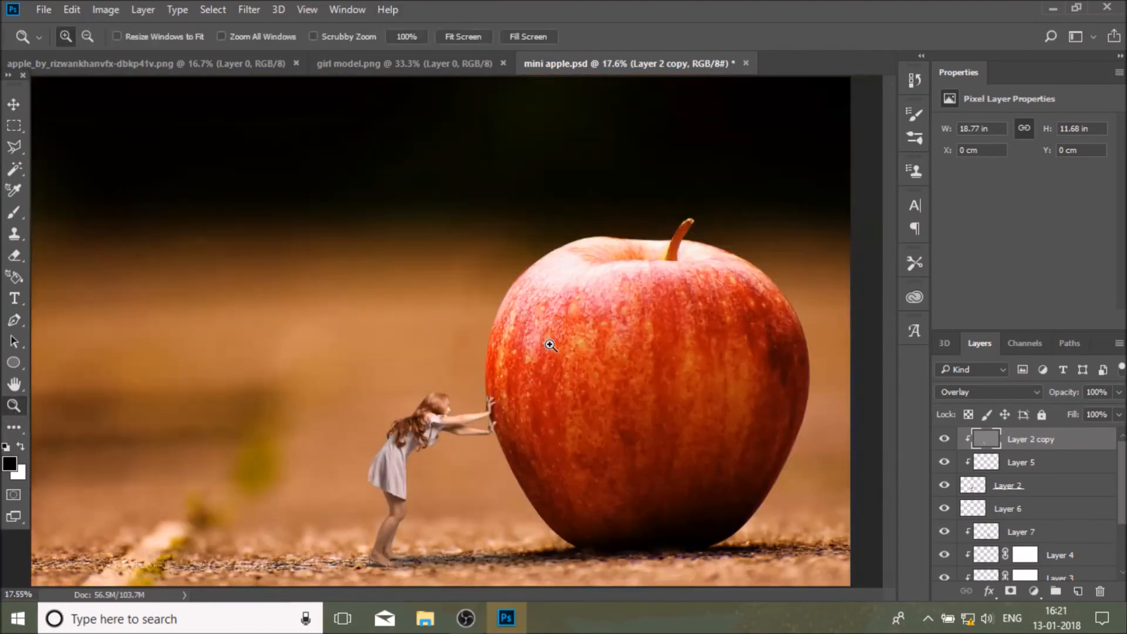
Burn the shadows along the undersides of the girl's arms and her chest with a 72 px brush at 34% exposure
{"action": "left_click", "coordinate": [14, 432]}
{"action": "left_click", "coordinate": [106, 464]}
{"action": "key", "text": "ctrl+1"}
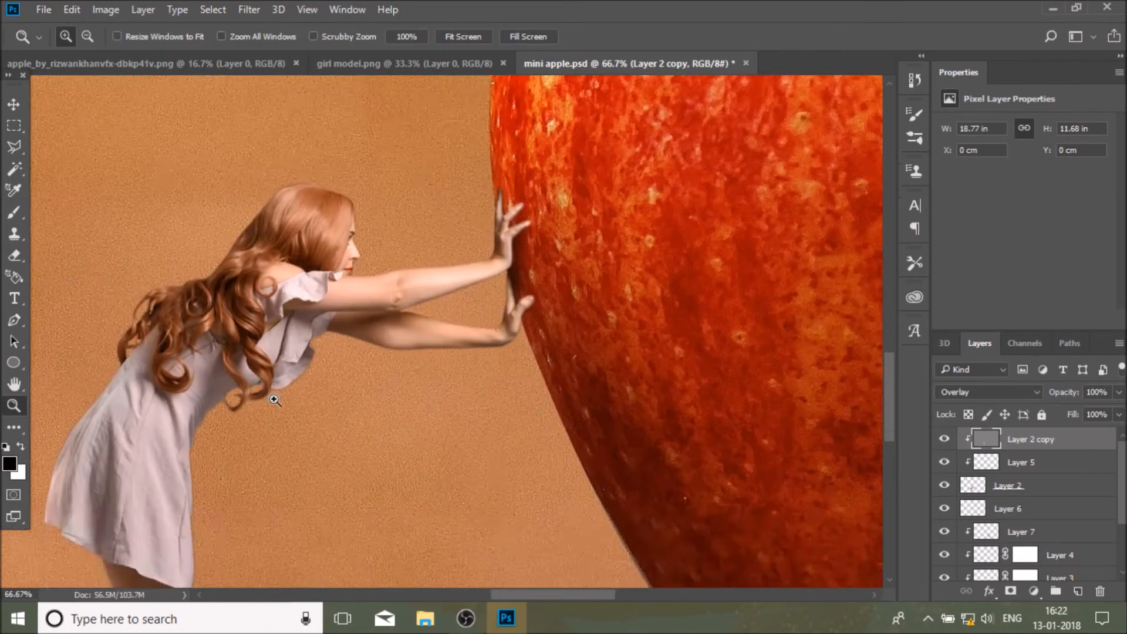
{"action": "left_click_drag", "start_coordinate": [606, 349], "coordinate": [577, 337]}
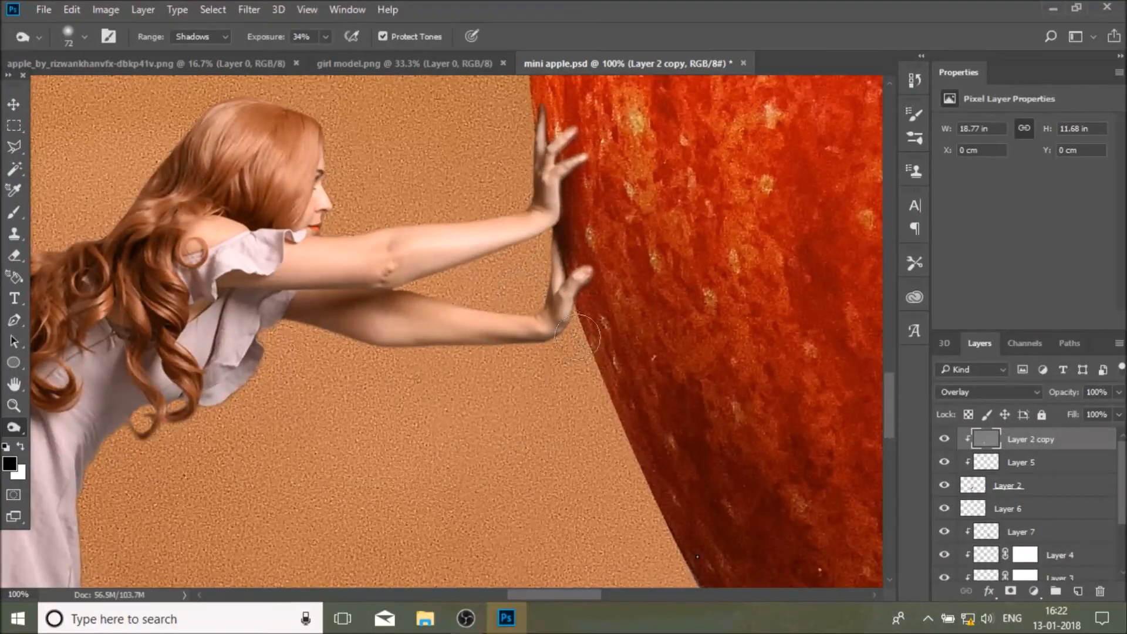
{"action": "left_click_drag", "start_coordinate": [490, 354], "coordinate": [322, 319]}
{"action": "mouse_move", "coordinate": [264, 347]}
{"action": "left_mouse_down"}
{"action": "mouse_move", "coordinate": [217, 387]}
{"action": "mouse_move", "coordinate": [99, 426]}
{"action": "left_mouse_up"}
{"action": "scroll", "coordinate": [121, 399], "scroll_direction": "down", "scroll_amount": 2}
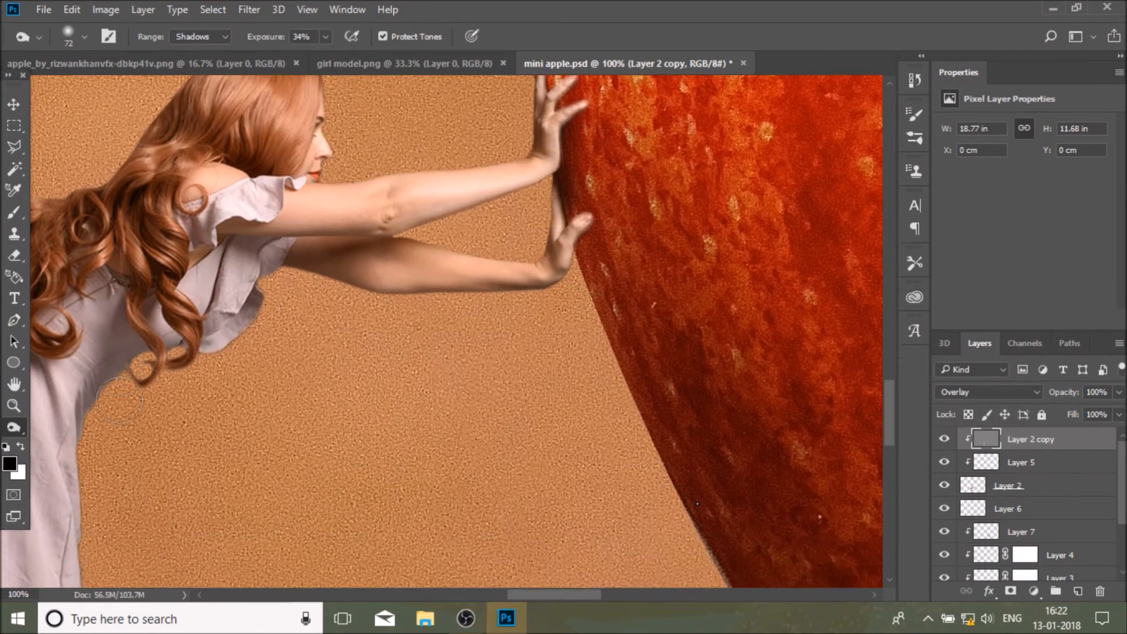
Burn the shadows down the front edge of the dress and check the shading on the hands, legs and whole composite
{"action": "scroll", "coordinate": [120, 401], "scroll_direction": "down", "scroll_amount": 3}
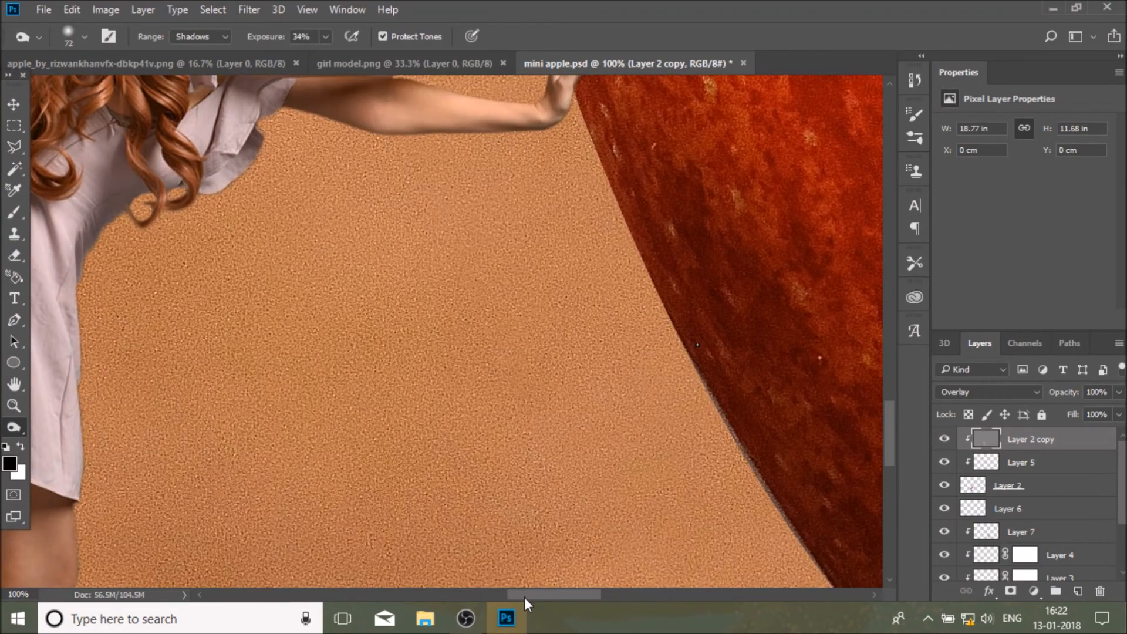
{"action": "left_click_drag", "start_coordinate": [526, 598], "coordinate": [467, 599]}
{"action": "left_click_drag", "start_coordinate": [675, 140], "coordinate": [614, 351]}
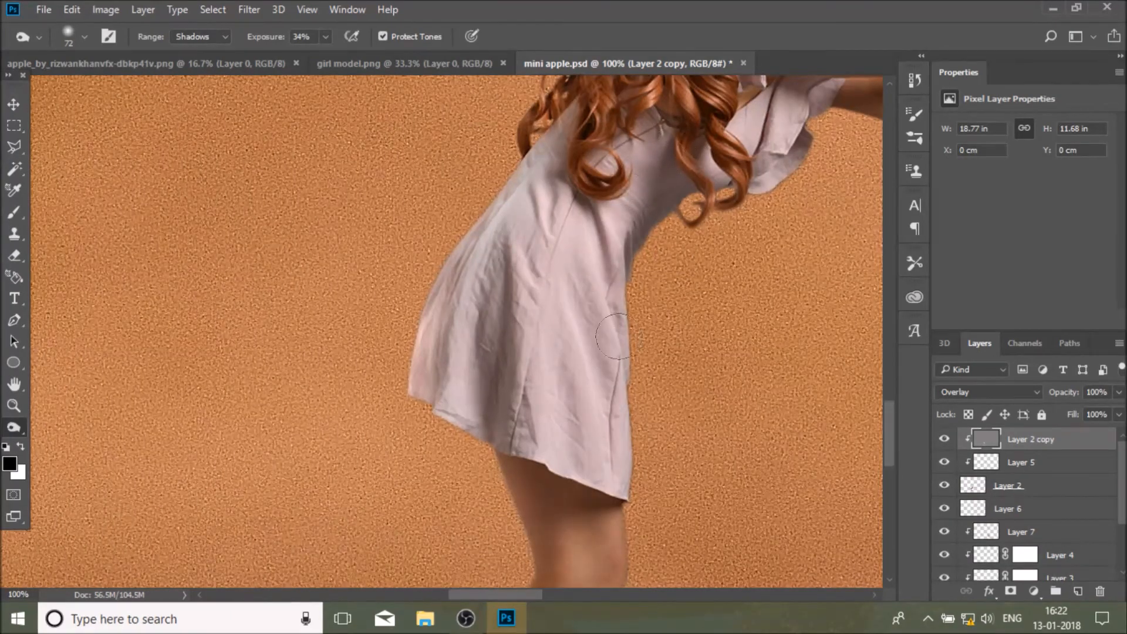
{"action": "scroll", "coordinate": [613, 351], "scroll_direction": "down", "scroll_amount": 1}
{"action": "scroll", "coordinate": [614, 351], "scroll_direction": "up", "scroll_amount": 4}
{"action": "scroll", "coordinate": [127, 339], "scroll_direction": "right", "scroll_amount": 6}
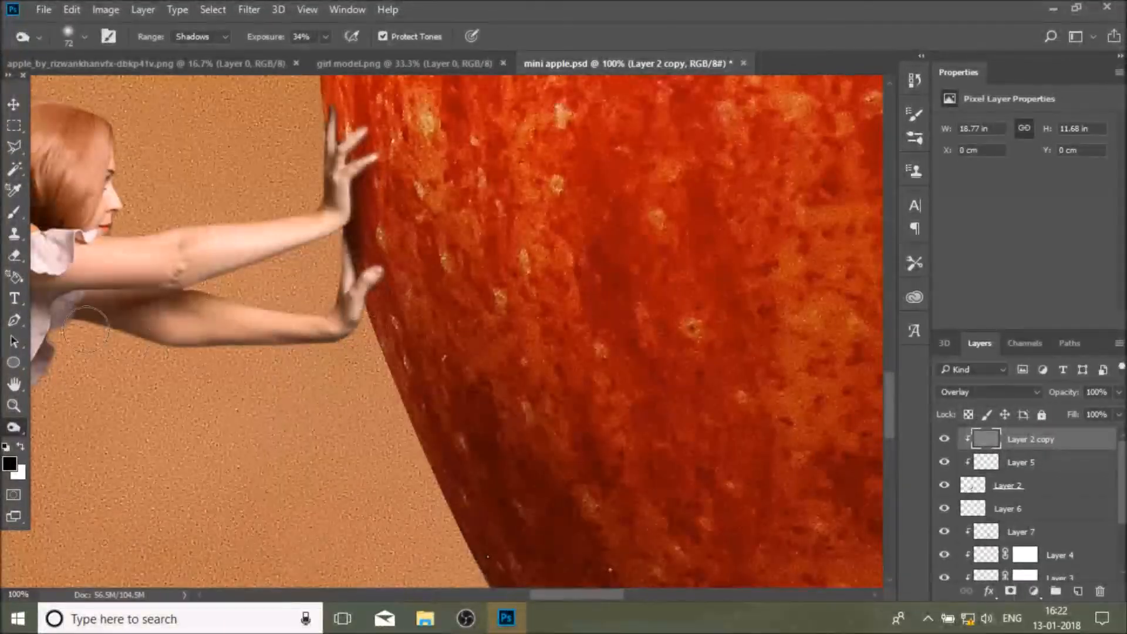
{"action": "scroll", "coordinate": [127, 339], "scroll_direction": "left", "scroll_amount": 5}
{"action": "scroll", "coordinate": [255, 158], "scroll_direction": "down", "scroll_amount": 6}
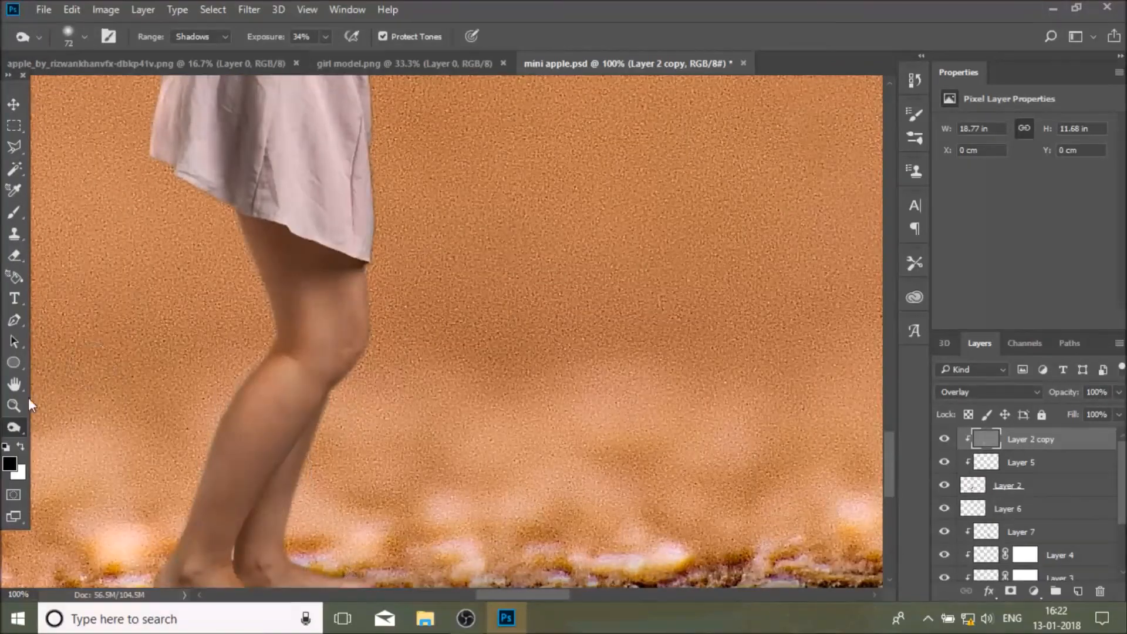
{"action": "key", "text": "ctrl+0"}
{"action": "left_click", "coordinate": [440, 407]}
{"action": "left_click", "coordinate": [440, 407]}
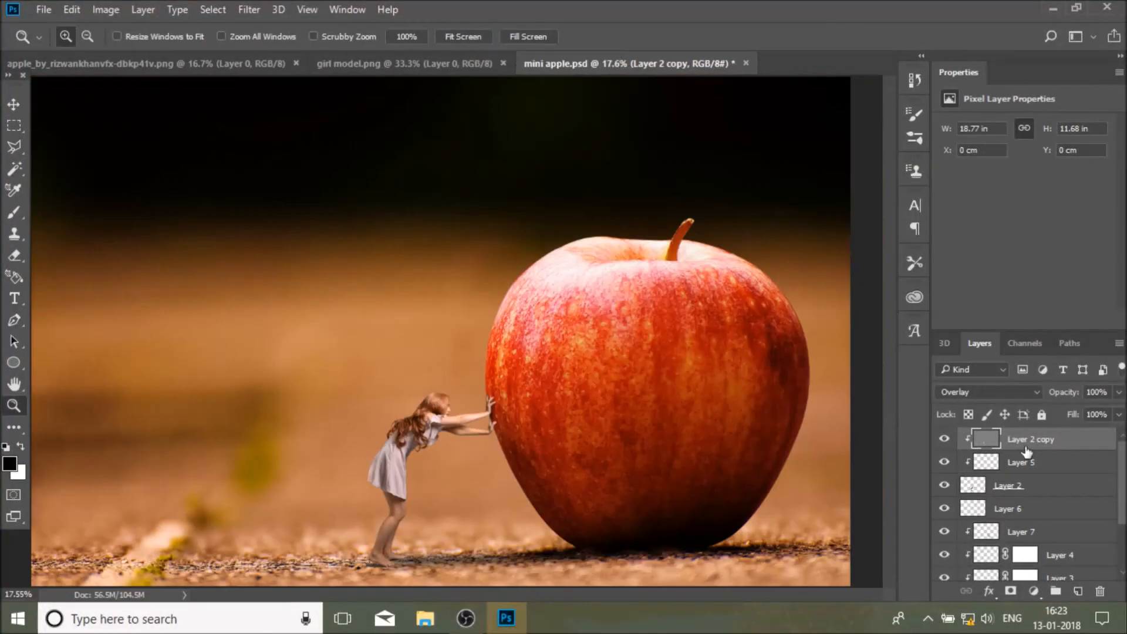
Check the effect of the clipped Layer 7 on the apple and lower its opacity to about 78%
{"action": "key", "text": "v"}
{"action": "left_click", "coordinate": [633, 326]}
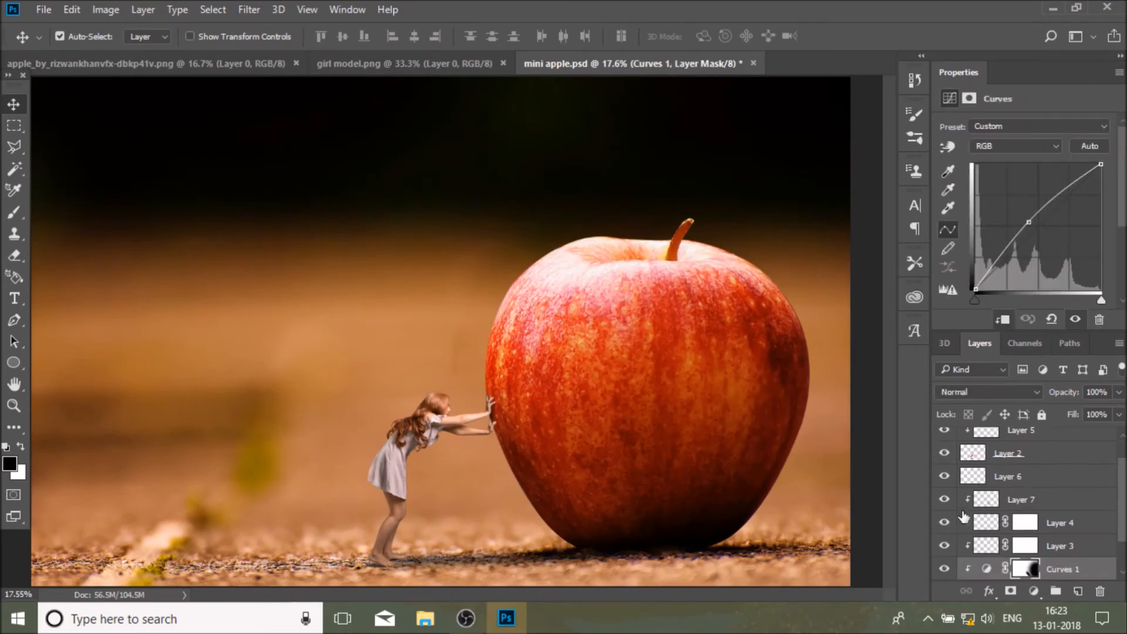
{"action": "left_click", "coordinate": [946, 501]}
{"action": "left_click", "coordinate": [946, 502]}
{"action": "left_click", "coordinate": [1055, 504]}
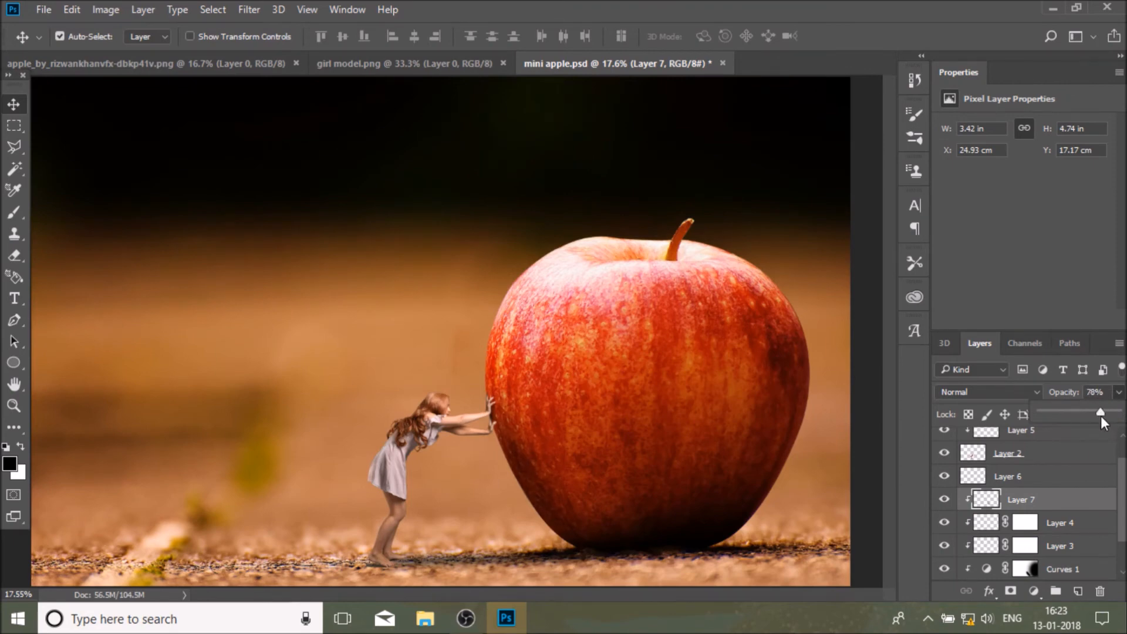
{"action": "left_click_drag", "start_coordinate": [1100, 416], "coordinate": [1096, 414]}
Add a Curves adjustment layer above Layer 2 copy and pull the midtones down to darken the image
{"action": "scroll", "coordinate": [998, 493], "scroll_direction": "up", "scroll_amount": 1}
{"action": "left_click", "coordinate": [1057, 439]}
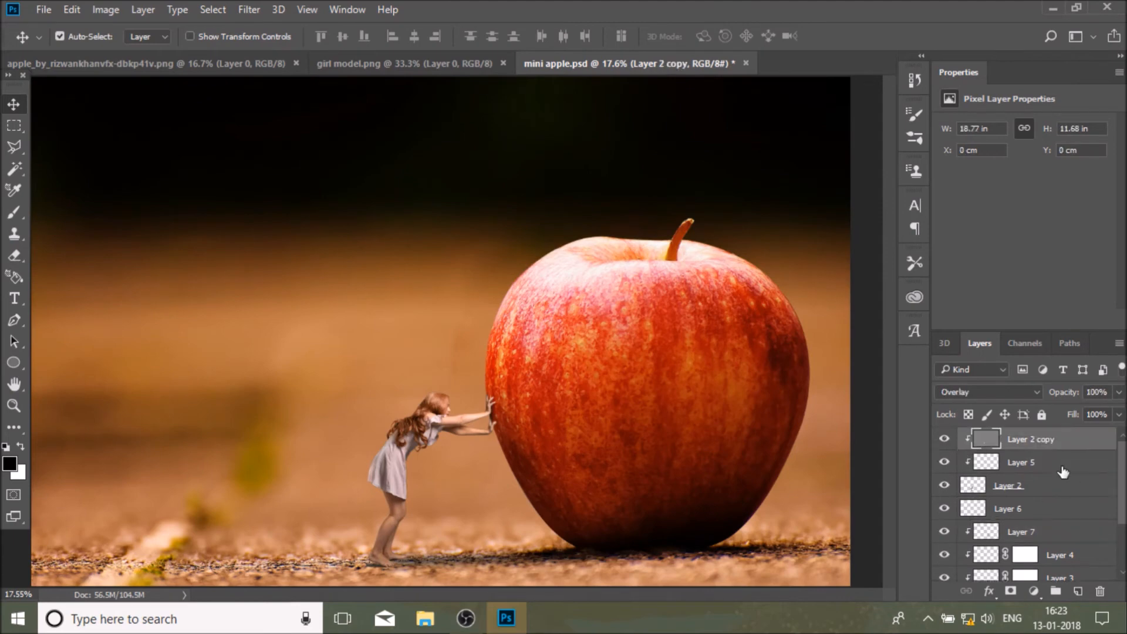
{"action": "left_click", "coordinate": [1033, 591]}
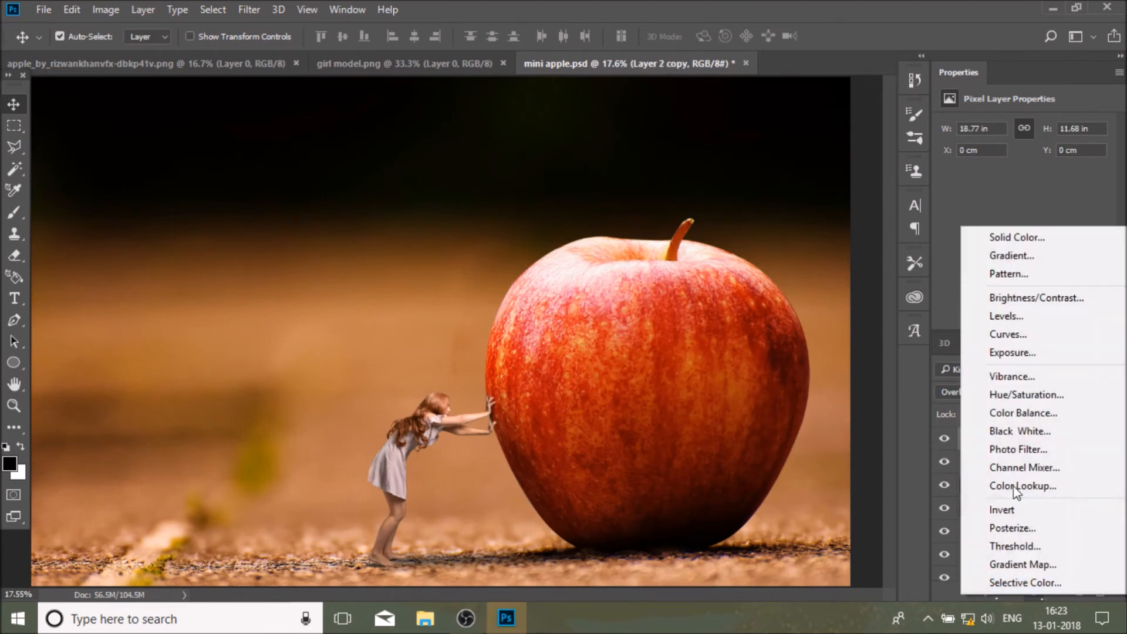
{"action": "left_click", "coordinate": [1024, 340]}
{"action": "left_click_drag", "start_coordinate": [1040, 224], "coordinate": [1047, 229]}
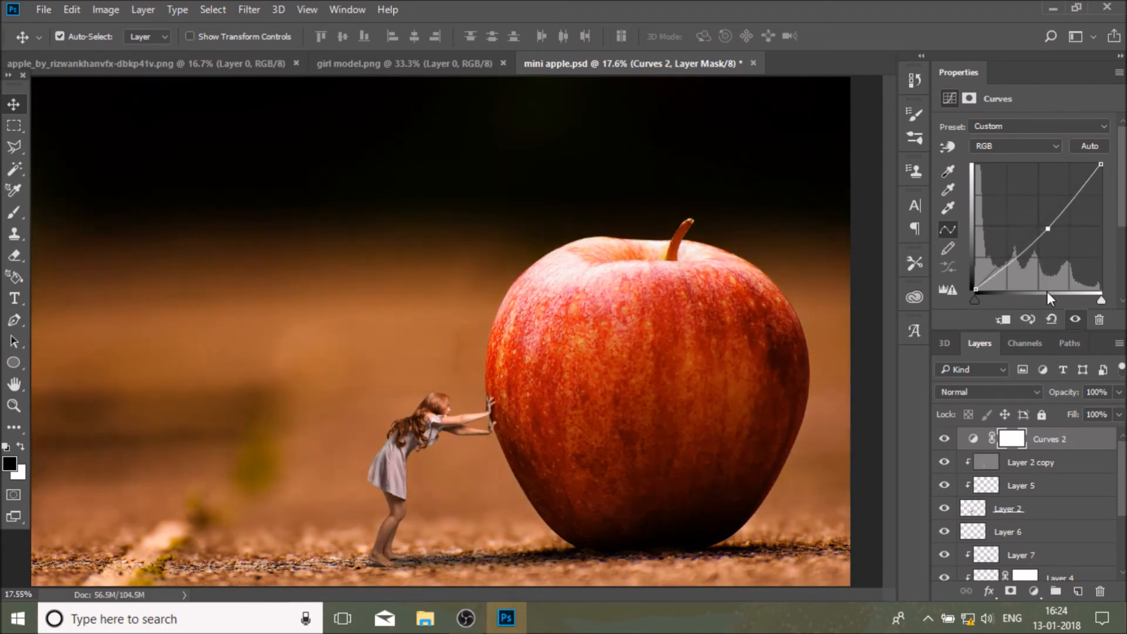
Paint black over the left side of the Curves 2 mask with a soft 3228 px brush at 100% opacity and flow, and compare the effect
{"action": "left_click", "coordinate": [1022, 447]}
{"action": "left_click", "coordinate": [9, 216]}
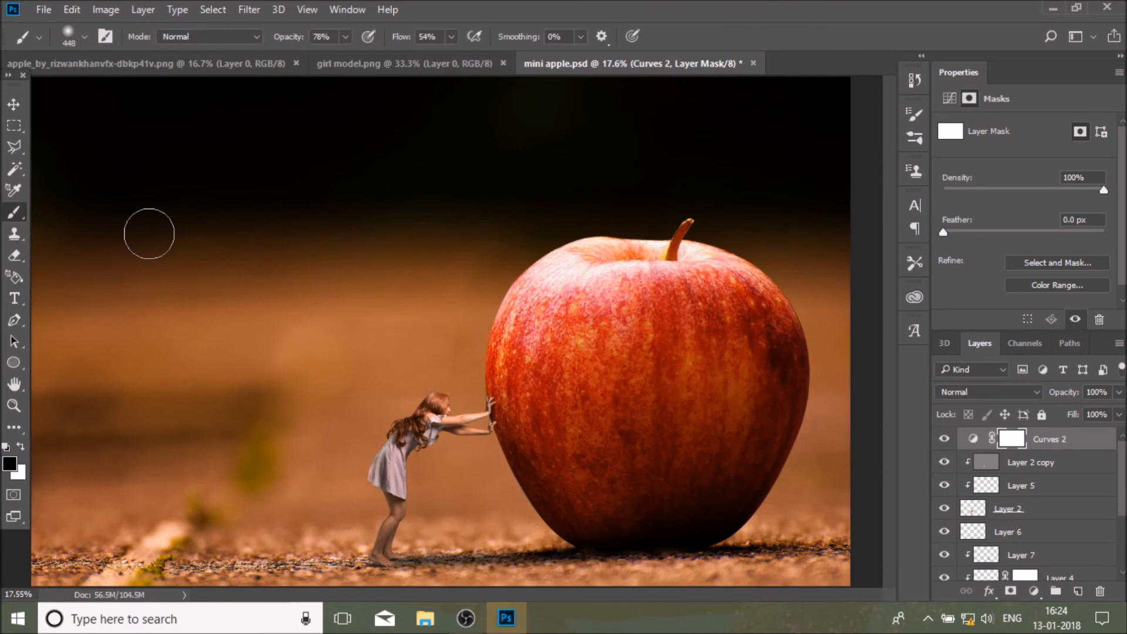
{"action": "right_click", "coordinate": [193, 190]}
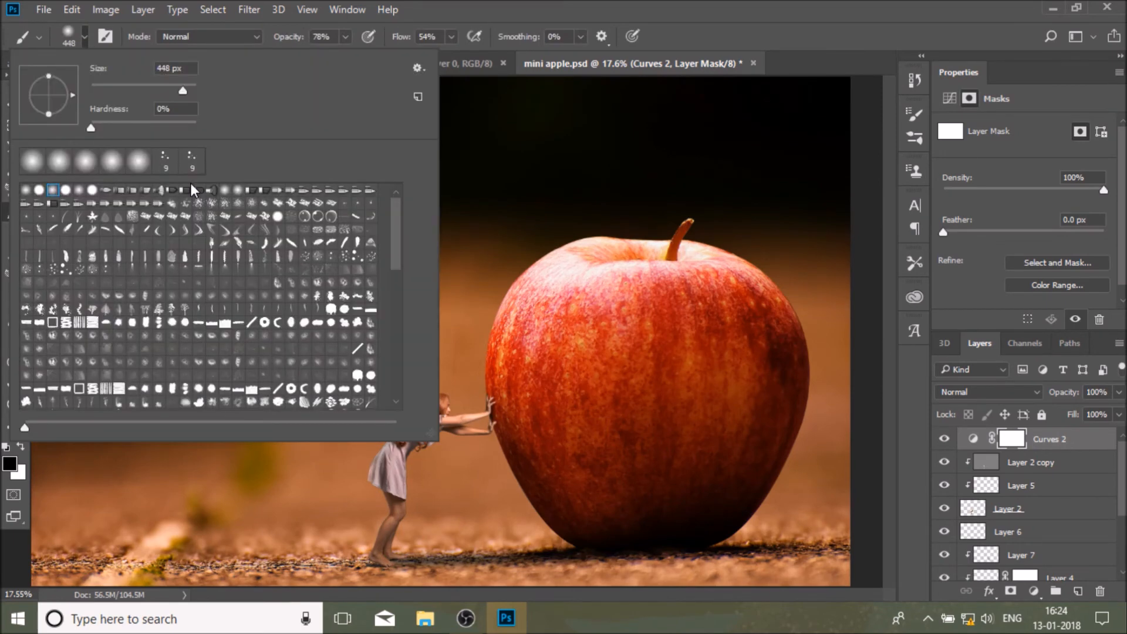
{"action": "left_click_drag", "start_coordinate": [172, 86], "coordinate": [323, 90]}
{"action": "key", "text": "Return"}
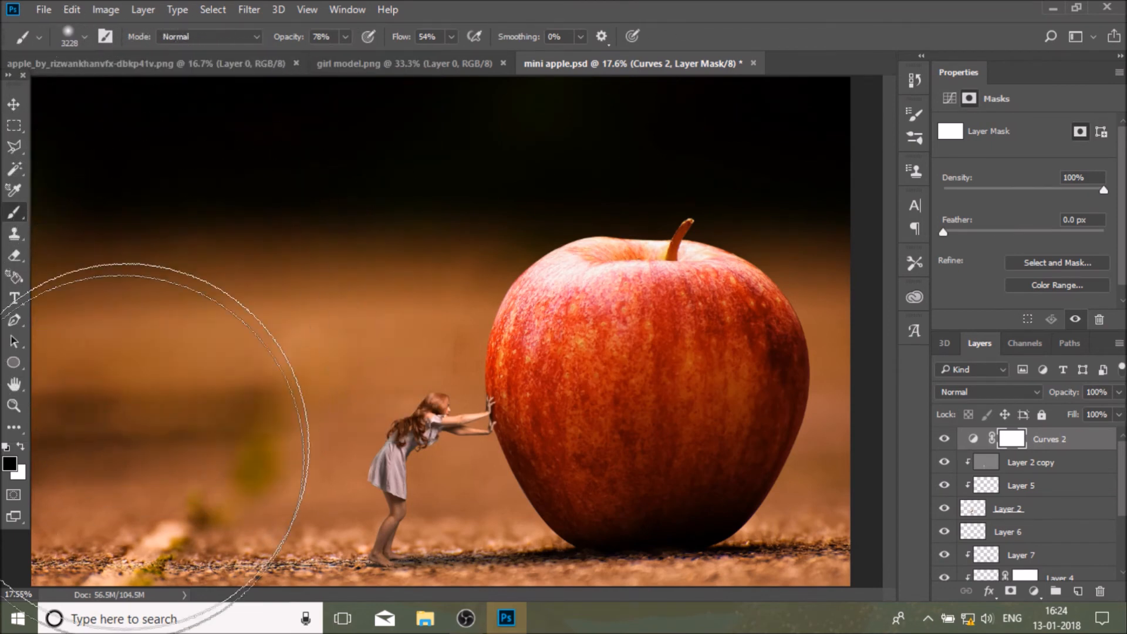
{"action": "left_click", "coordinate": [96, 556]}
{"action": "key", "text": "shift+0"}
{"action": "left_click", "coordinate": [344, 38]}
{"action": "left_click_drag", "start_coordinate": [347, 52], "coordinate": [368, 51]}
{"action": "left_click_drag", "start_coordinate": [19, 127], "coordinate": [40, 137]}
{"action": "left_click", "coordinate": [14, 212]}
{"action": "left_click_drag", "start_coordinate": [273, 274], "coordinate": [96, 517]}
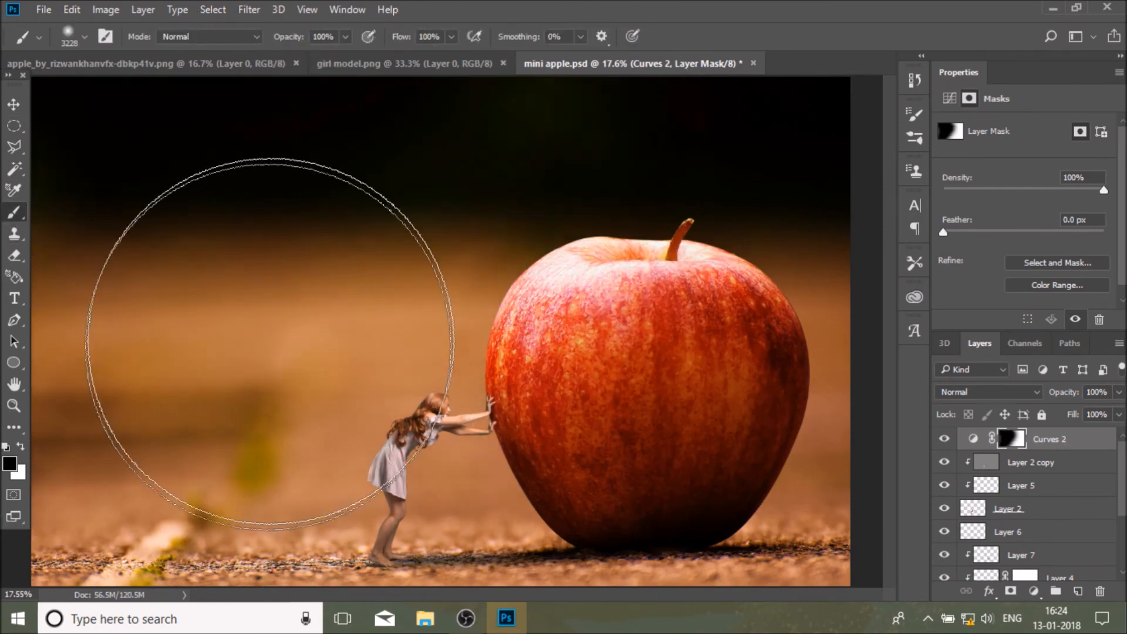
{"action": "left_click", "coordinate": [945, 439]}
{"action": "left_click", "coordinate": [946, 439]}
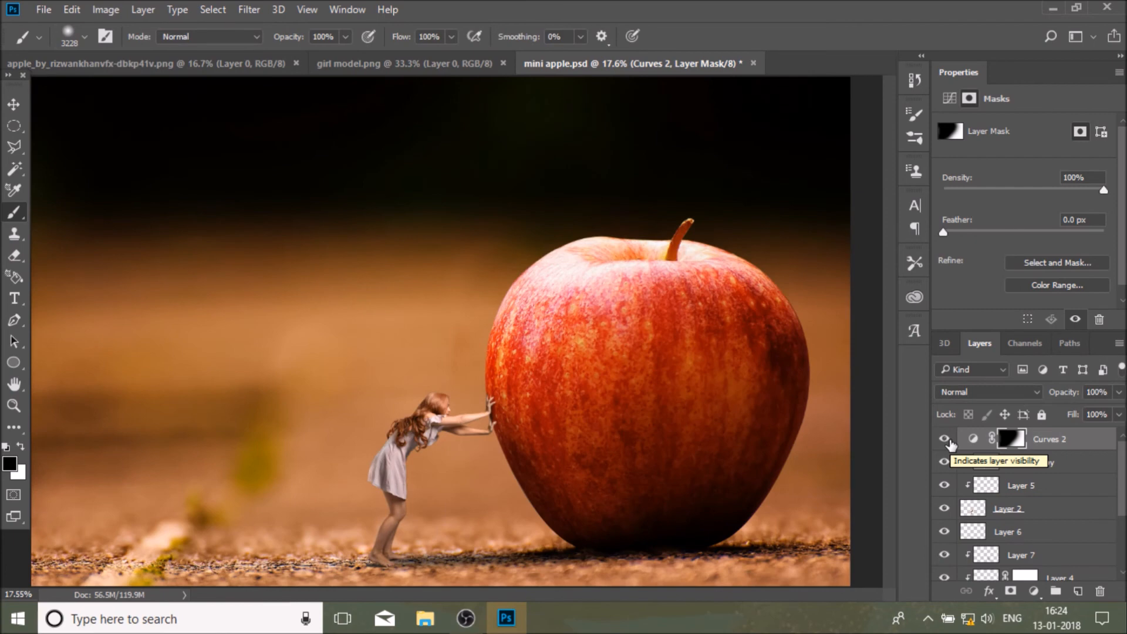
Stamp all visible layers into a new layer on top and open it in the Camera Raw Filter
{"action": "left_click", "coordinate": [13, 106]}
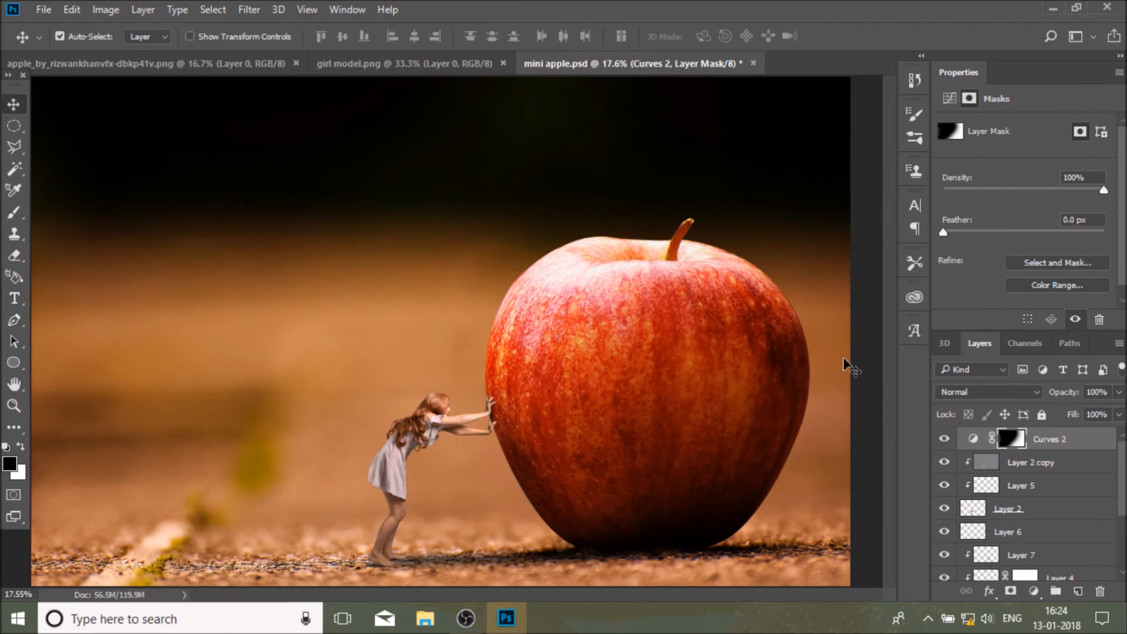
{"action": "key", "text": "ctrl+alt+shift+e"}
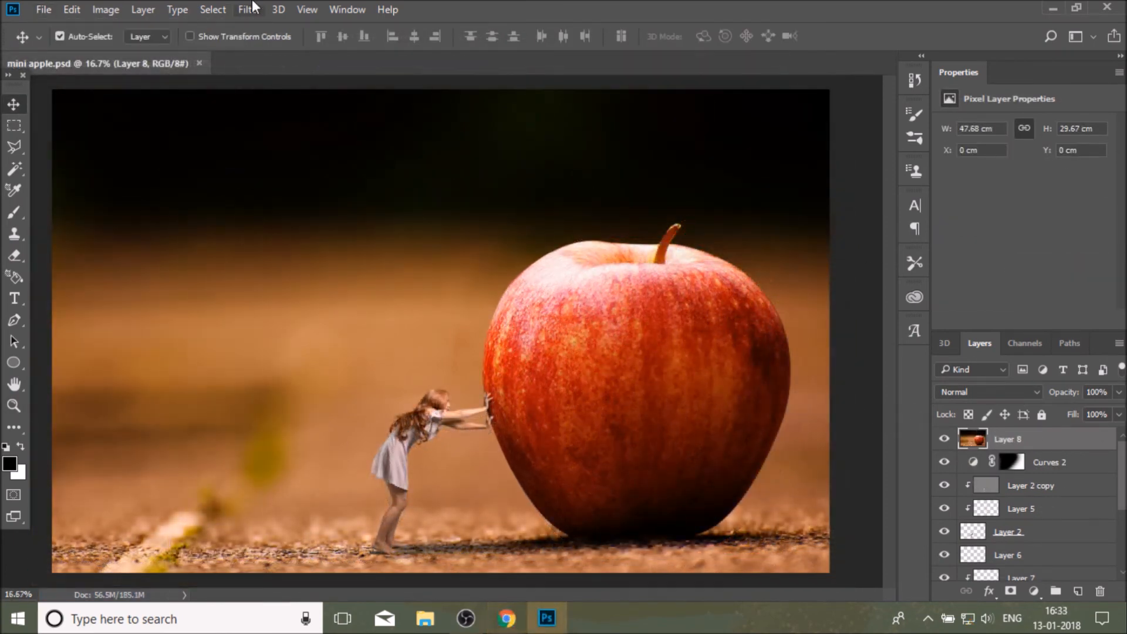
{"action": "left_click", "coordinate": [244, 13]}
{"action": "mouse_move", "coordinate": [297, 209]}
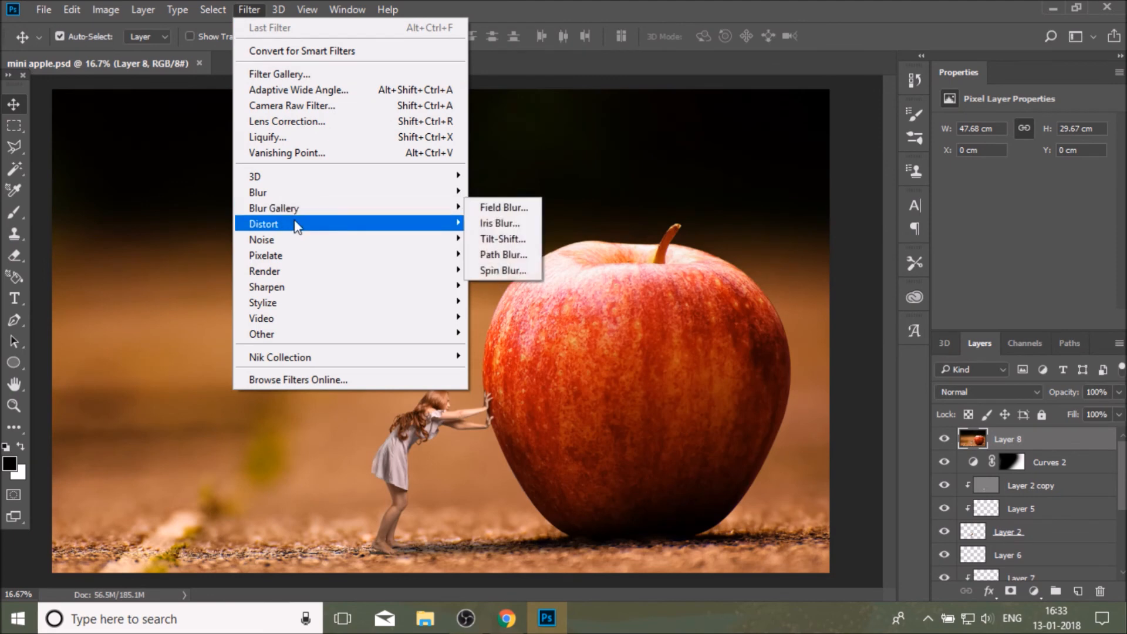
{"action": "left_click", "coordinate": [349, 111]}
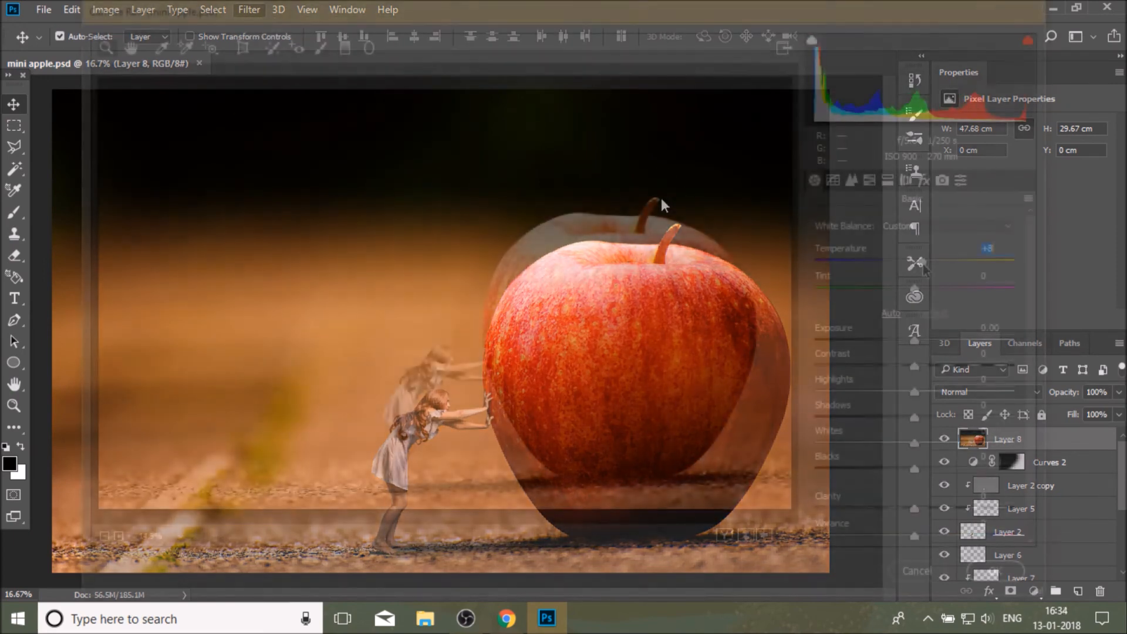
Set Temperature to +5, Tint -25, Exposure -0.10, Contrast +4, Highlights +6, Shadows -8, Whites +9 and Blacks -9
{"action": "left_click_drag", "start_coordinate": [915, 261], "coordinate": [892, 288]}
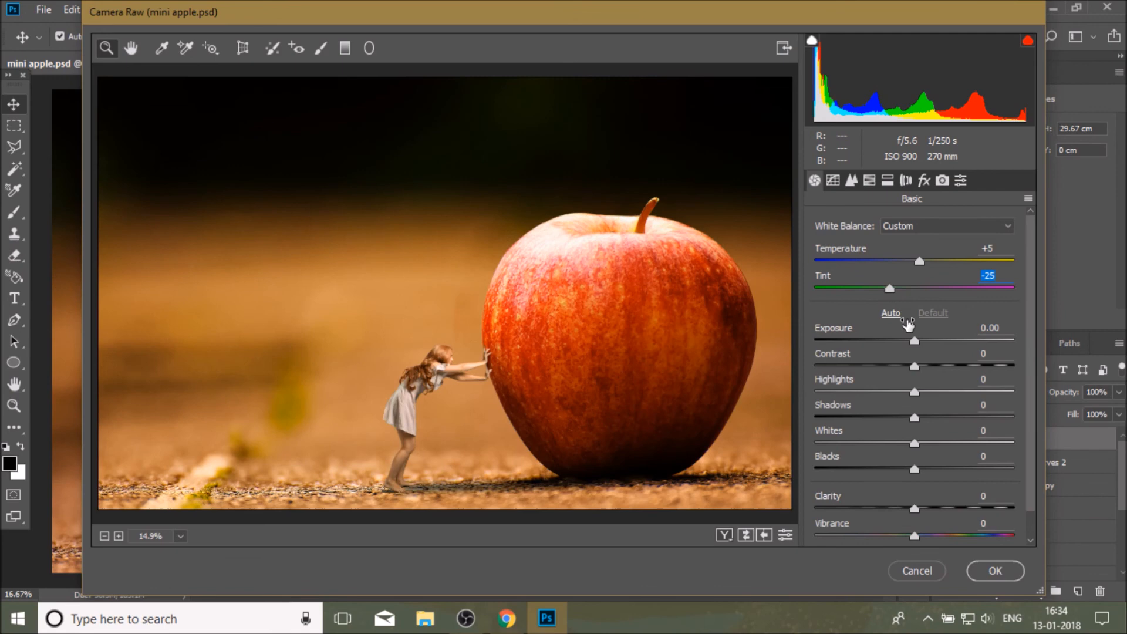
{"action": "left_click_drag", "start_coordinate": [914, 343], "coordinate": [905, 468]}
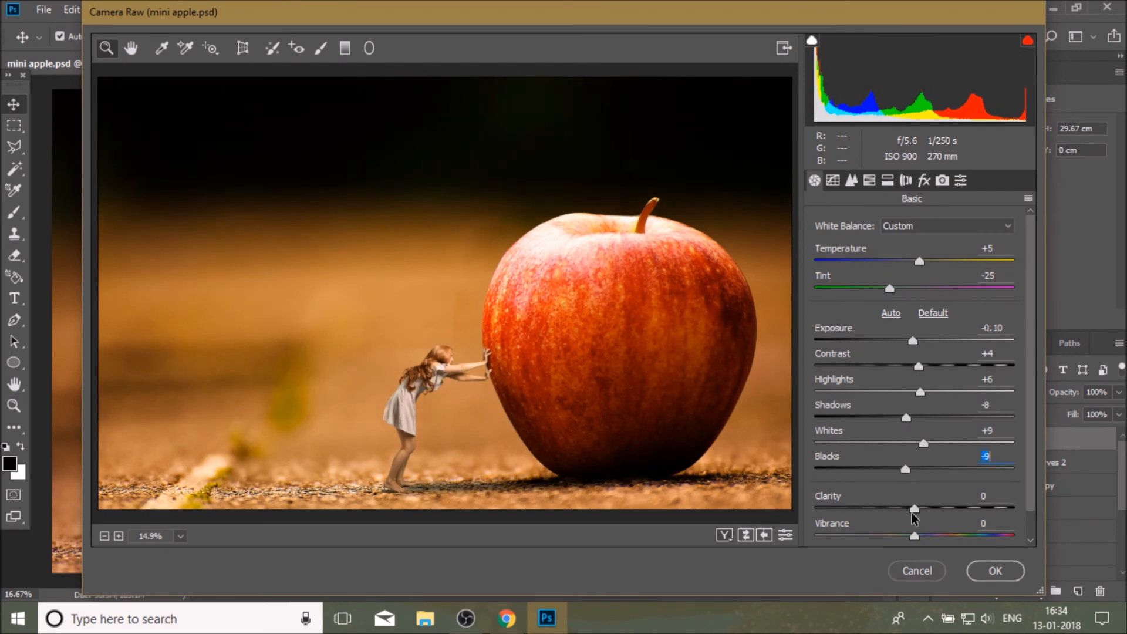
Set Clarity to +8, reset Vibrance to its default and apply the Camera Raw adjustments
{"action": "left_click_drag", "start_coordinate": [914, 508], "coordinate": [917, 550]}
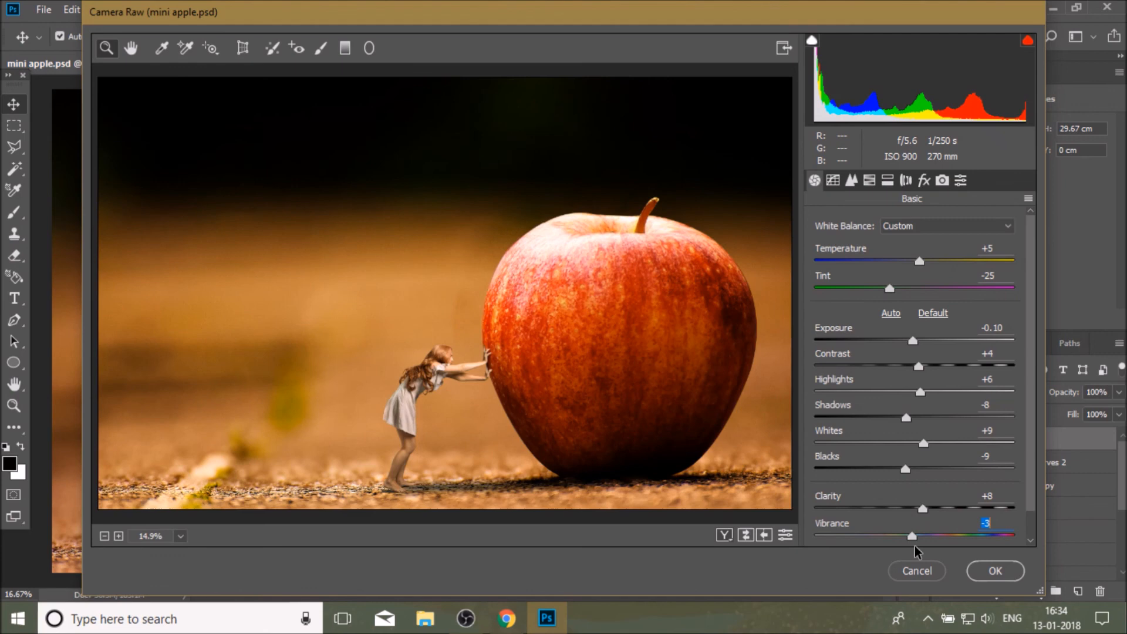
{"action": "double_click", "coordinate": [917, 551]}
{"action": "left_click", "coordinate": [996, 571]}
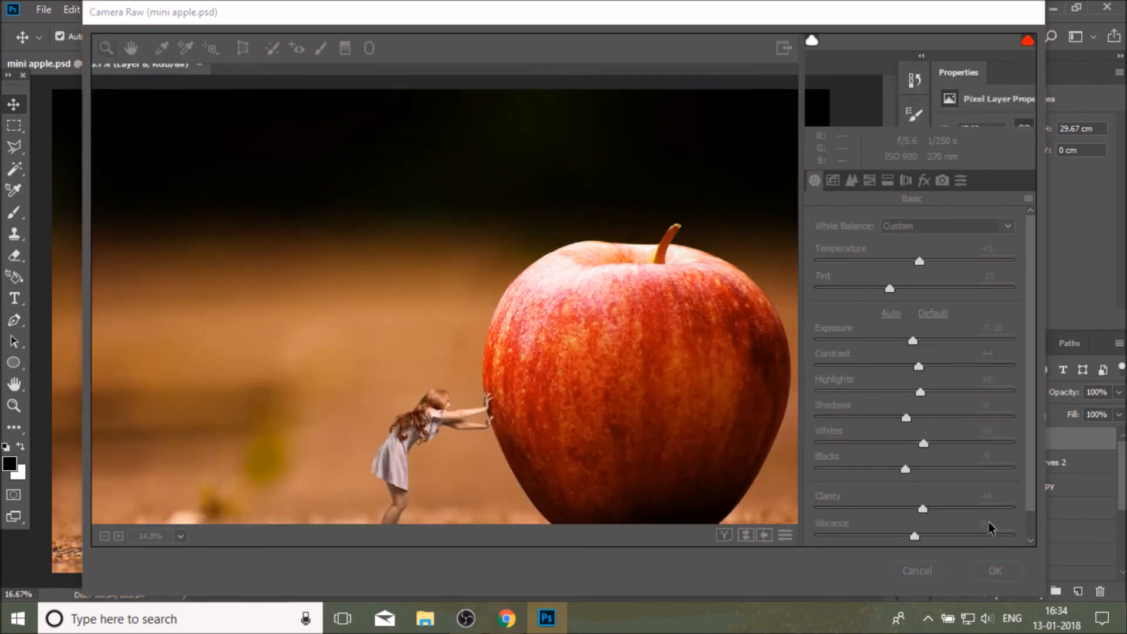
Add a Color Lookup adjustment layer on top using the FallColors.look 3D LUT and lower its opacity to 68%
{"action": "left_click", "coordinate": [1034, 591]}
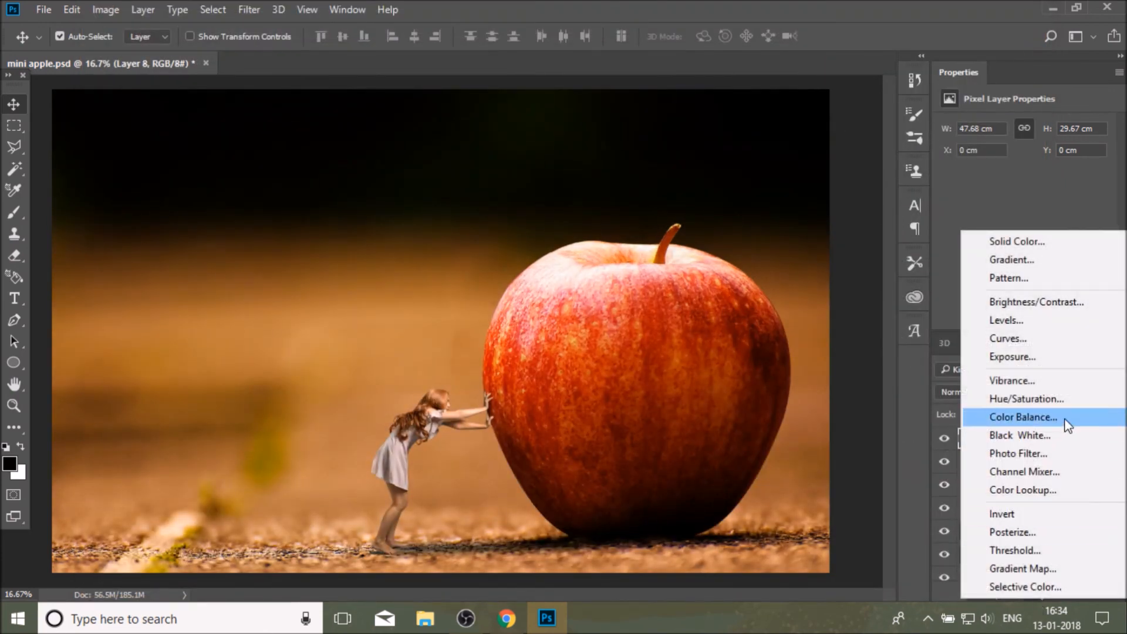
{"action": "left_click", "coordinate": [1050, 492]}
{"action": "left_click", "coordinate": [1056, 126]}
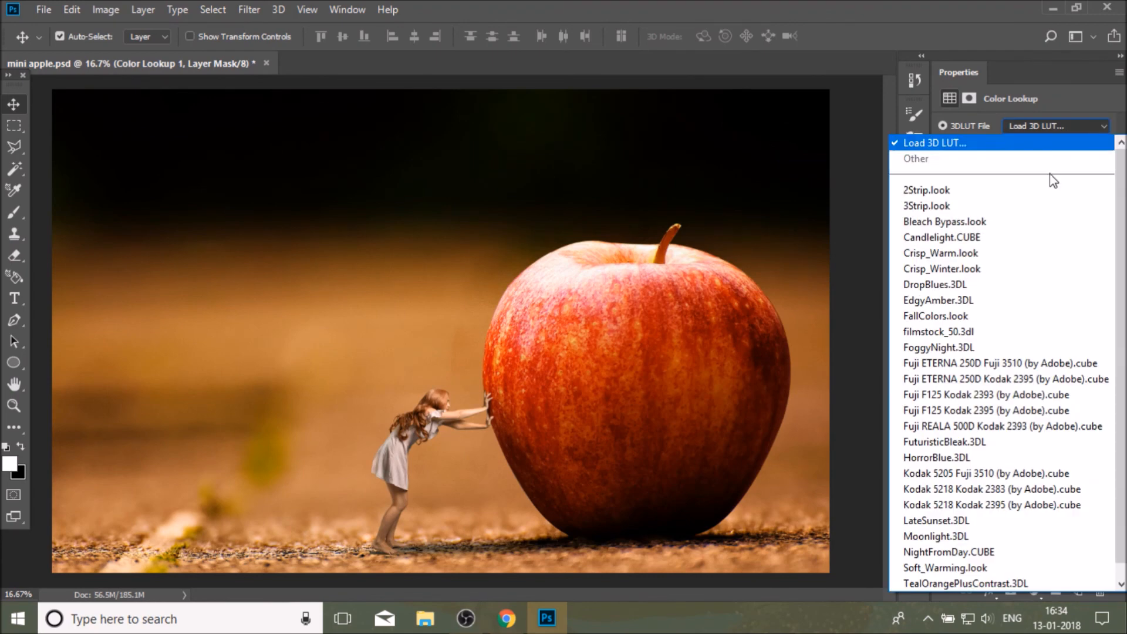
{"action": "left_click", "coordinate": [964, 317]}
{"action": "left_click_drag", "start_coordinate": [1119, 392], "coordinate": [1093, 418]}
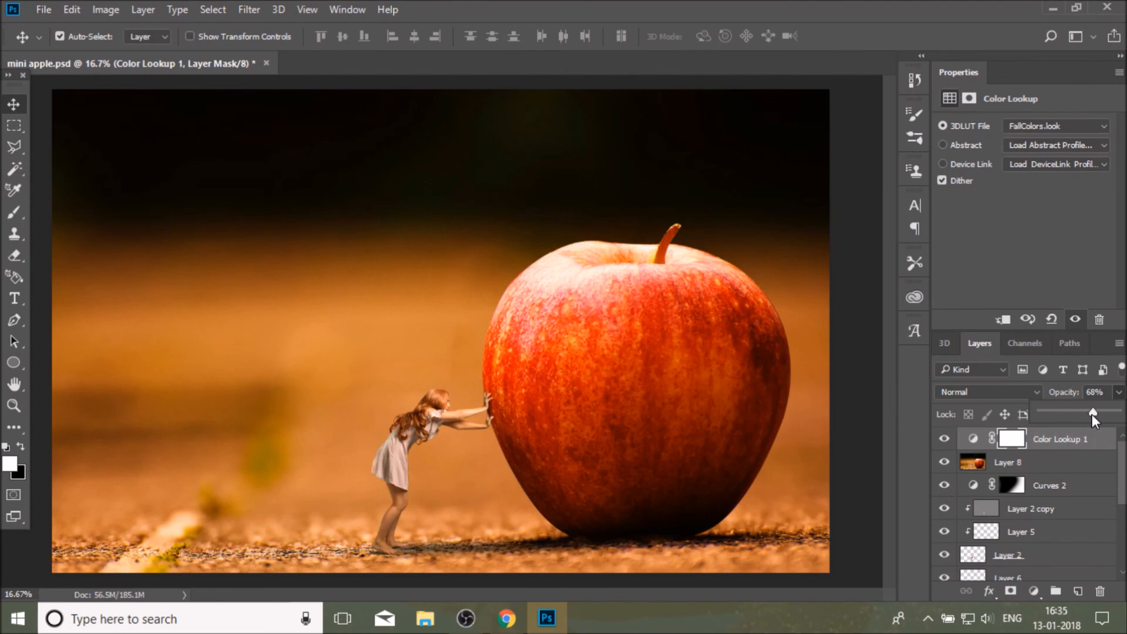
Switch the Color Lookup to FoggyNight.3DL, reduce the layer's opacity to 36% and compare the image with and without it
{"action": "left_click", "coordinate": [1057, 126]}
{"action": "left_click", "coordinate": [975, 407]}
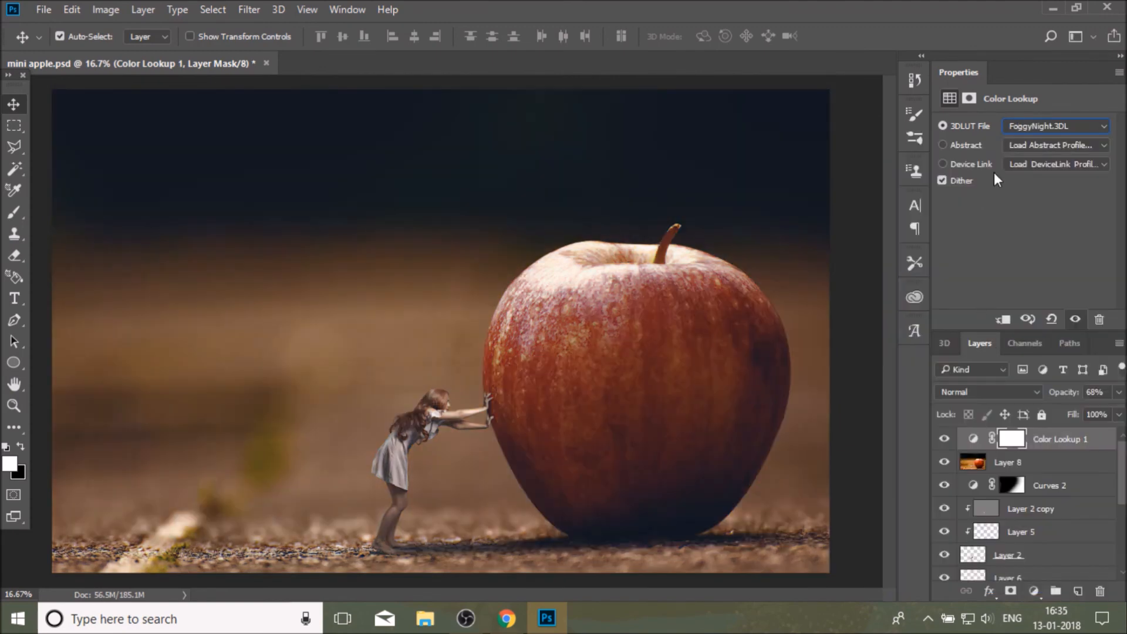
{"action": "left_click", "coordinate": [1119, 392]}
{"action": "left_click_drag", "start_coordinate": [1080, 414], "coordinate": [1068, 410]}
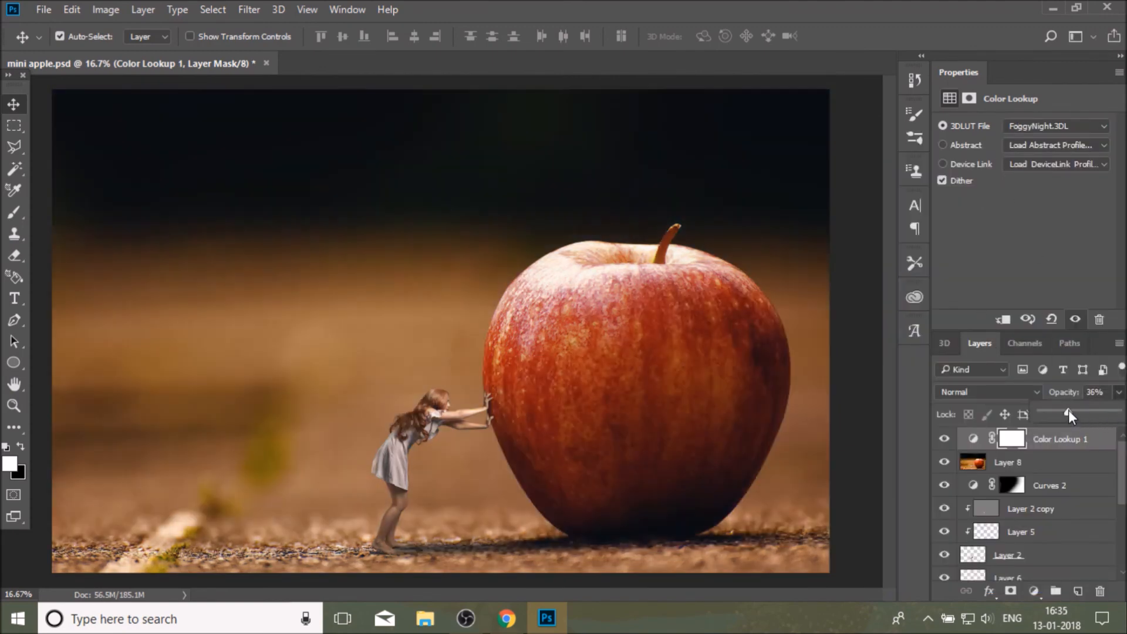
{"action": "left_click", "coordinate": [943, 446]}
{"action": "left_click", "coordinate": [944, 446]}
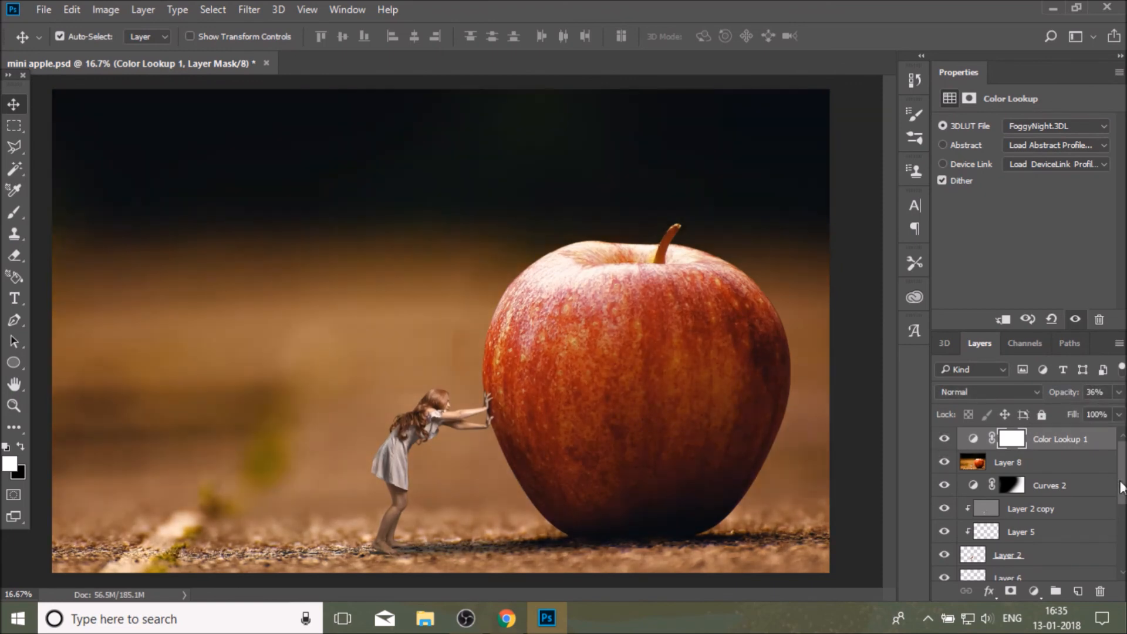